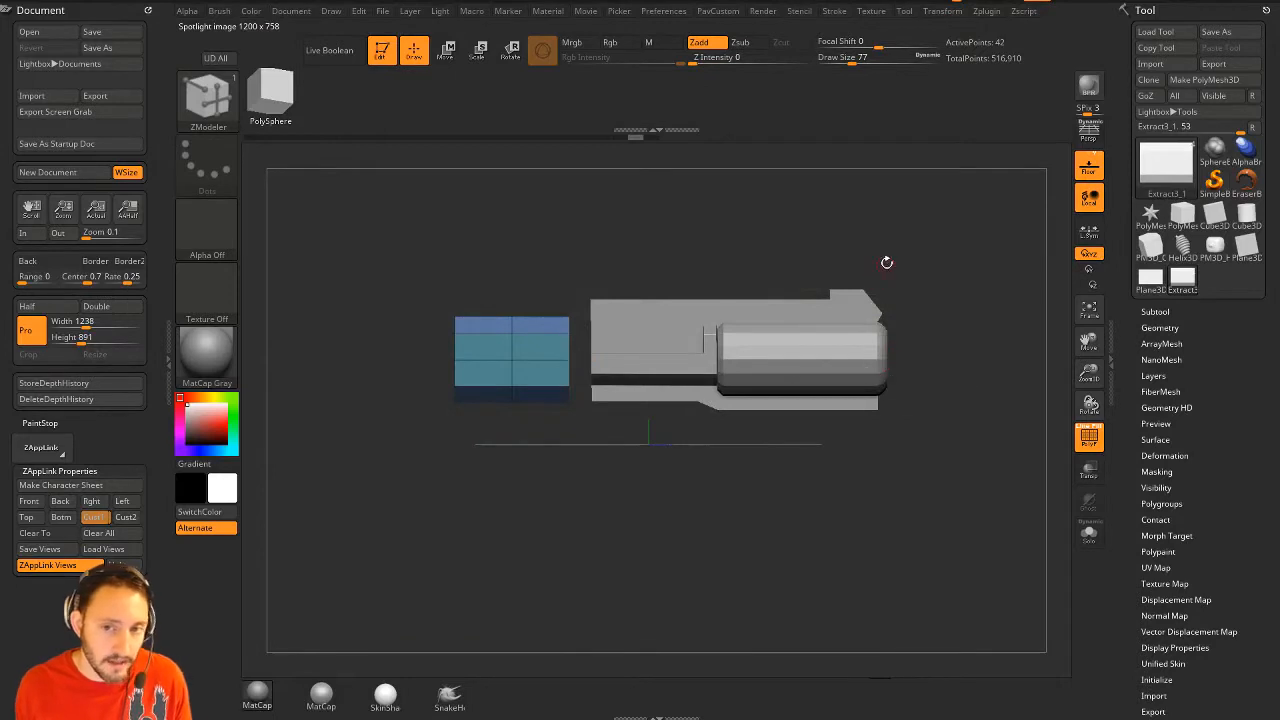
# Switch to the Standard brush and make the faceted rear block of the pistol the active subtool
pyautogui.press('b')
pyautogui.press('s')
pyautogui.press('t')
pyautogui.moveTo(946, 240)
pyautogui.mouseDown(button='right')
pyautogui.moveTo(869, 266)
pyautogui.moveTo(950, 250)
pyautogui.mouseUp(button='right')
pyautogui.moveTo(950, 250)
pyautogui.keyDown('ctrl'); pyautogui.mouseDown(button='right')
pyautogui.moveTo(1001, 268)
pyautogui.moveTo(1045, 420)
pyautogui.mouseUp(button='right'); pyautogui.keyUp('ctrl')
pyautogui.keyDown('alt'); pyautogui.click(872, 443); pyautogui.keyUp('alt')
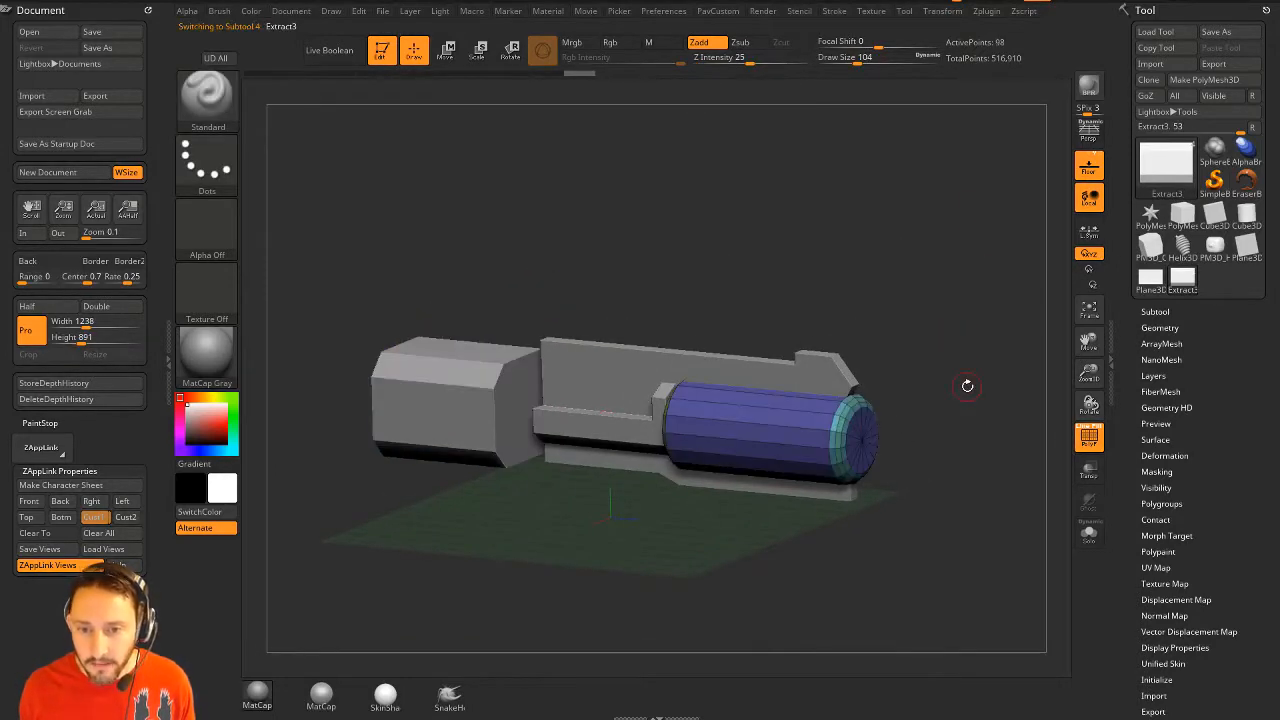
pyautogui.keyDown('alt'); pyautogui.click(511, 406); pyautogui.keyUp('alt')
pyautogui.moveTo(762, 262); pyautogui.dragTo(860, 315, button='right')
pyautogui.press('4')
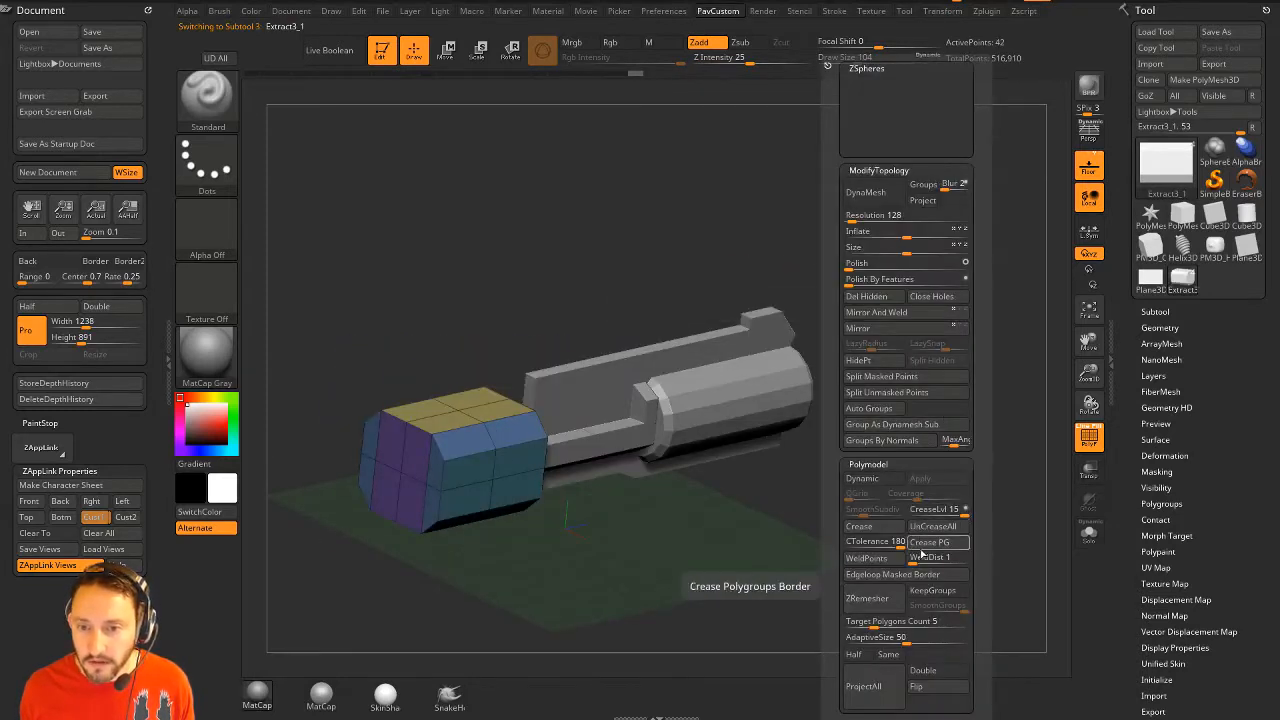
pyautogui.moveTo(734, 280); pyautogui.dragTo(867, 177, button='right')
pyautogui.press('4')
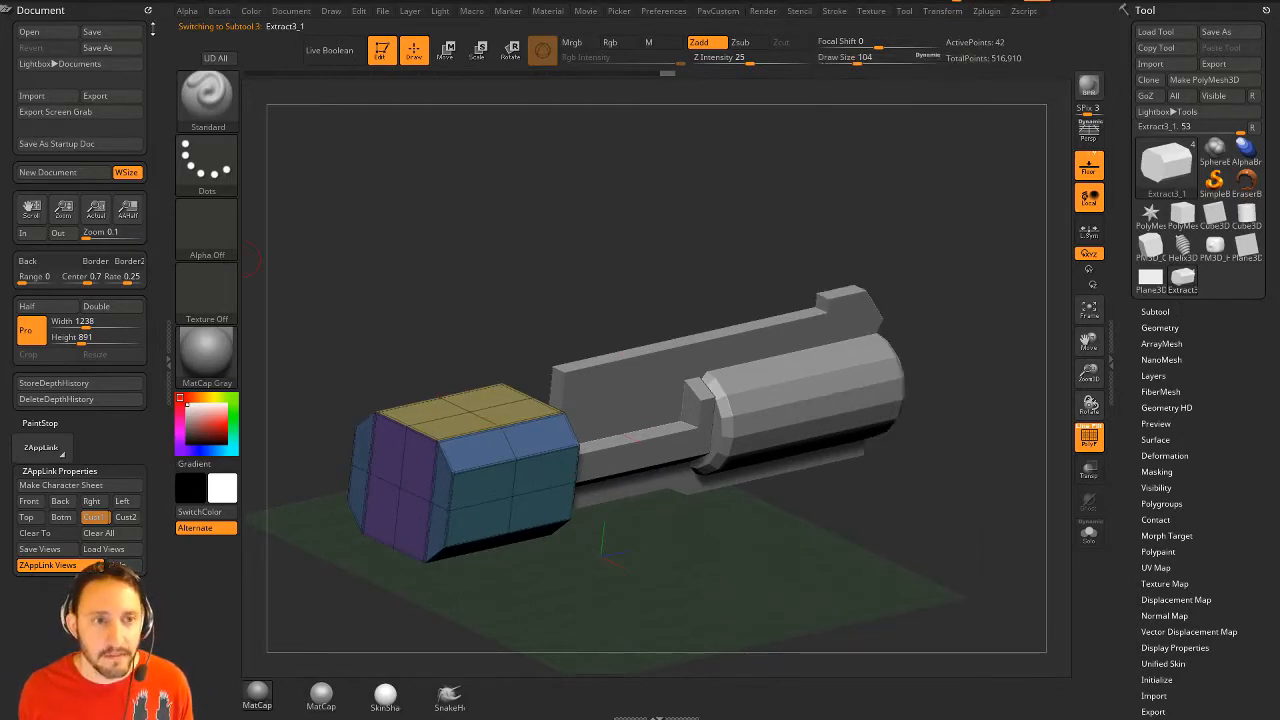
# Dock the Zplugin palette on the left side and expand FBX ExportImport, with Visible as the export scope
pyautogui.click(981, 12)
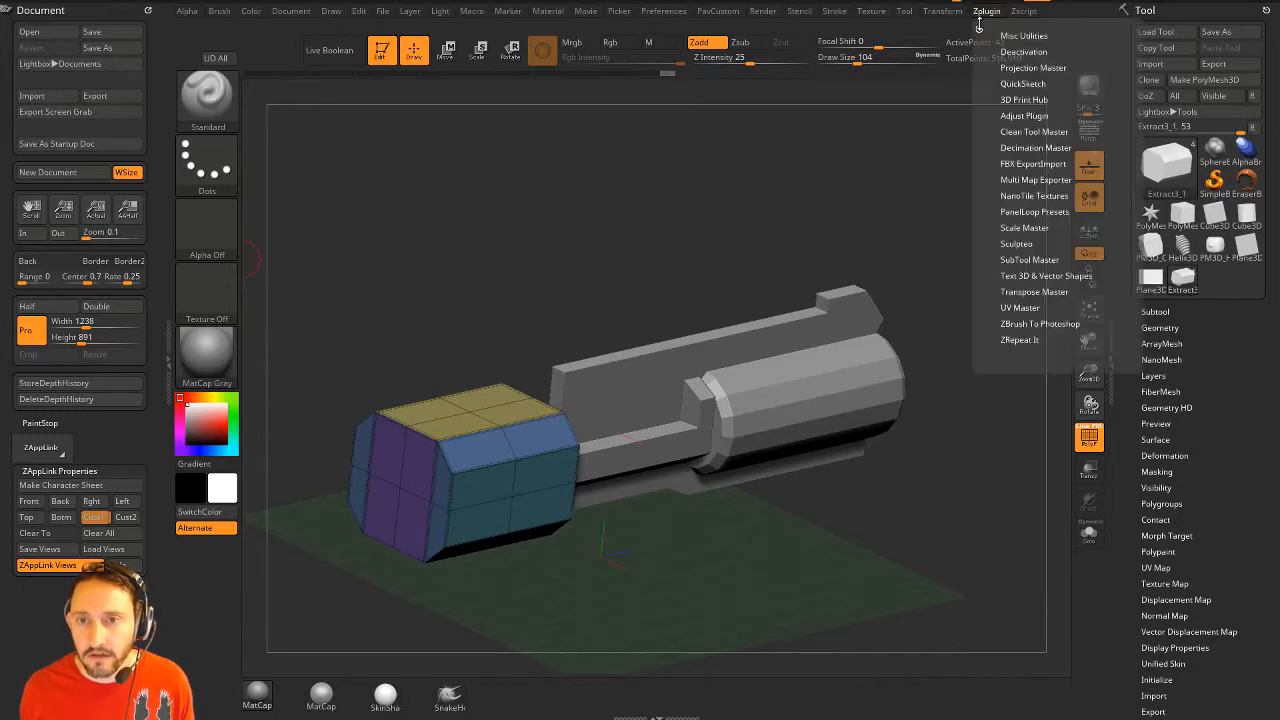
pyautogui.moveTo(978, 25); pyautogui.dragTo(36, 298)
pyautogui.press('shift')
pyautogui.click(55, 158)
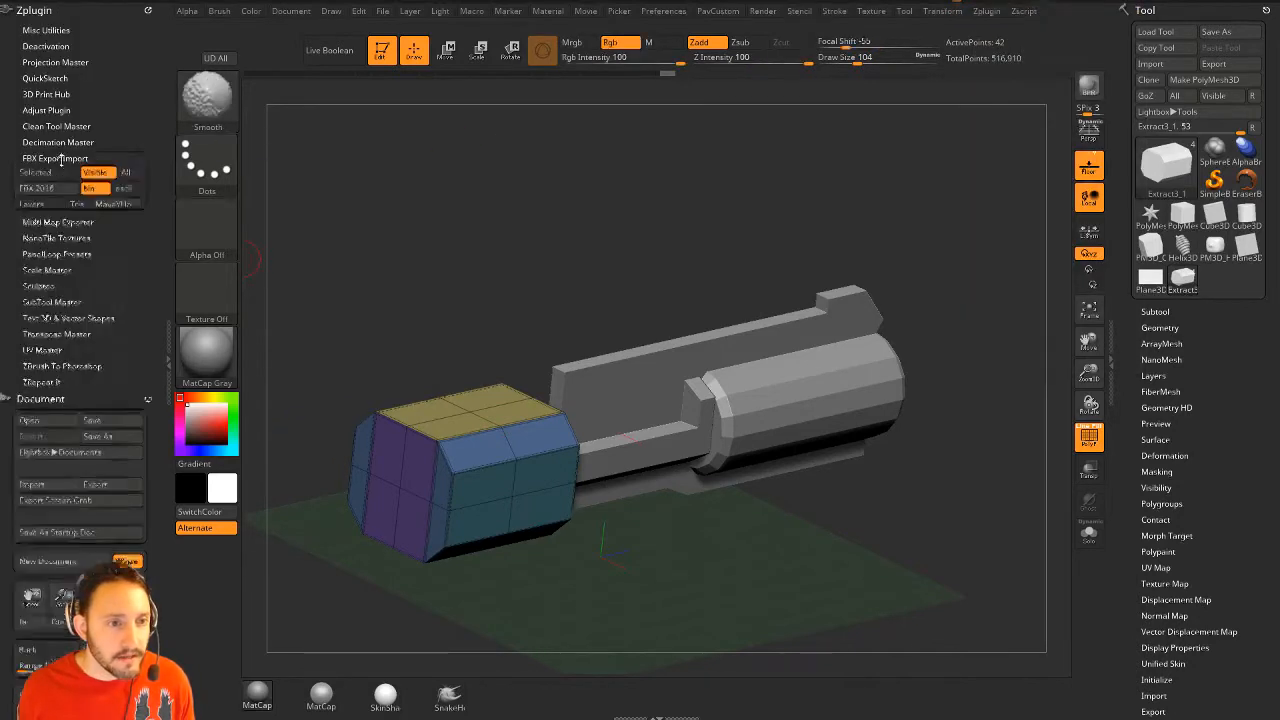
pyautogui.scroll(-1, 100, 200)
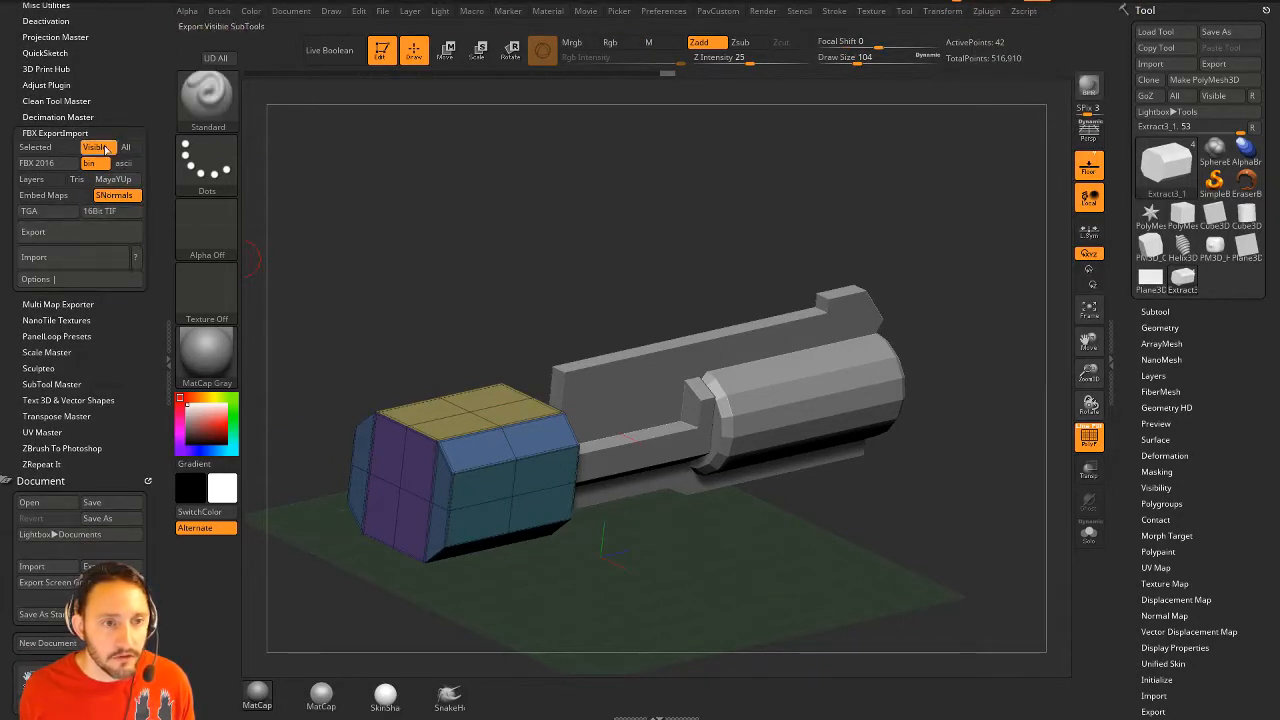
pyautogui.click(62, 148)
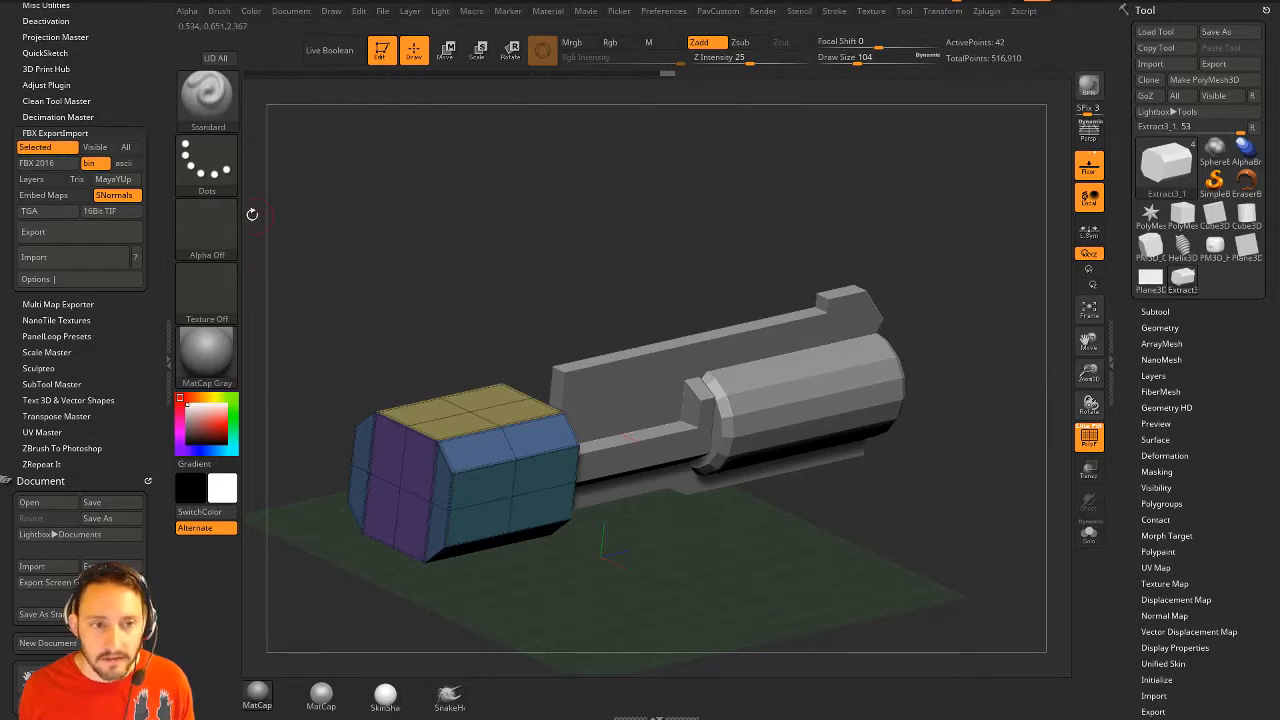
pyautogui.click(93, 150)
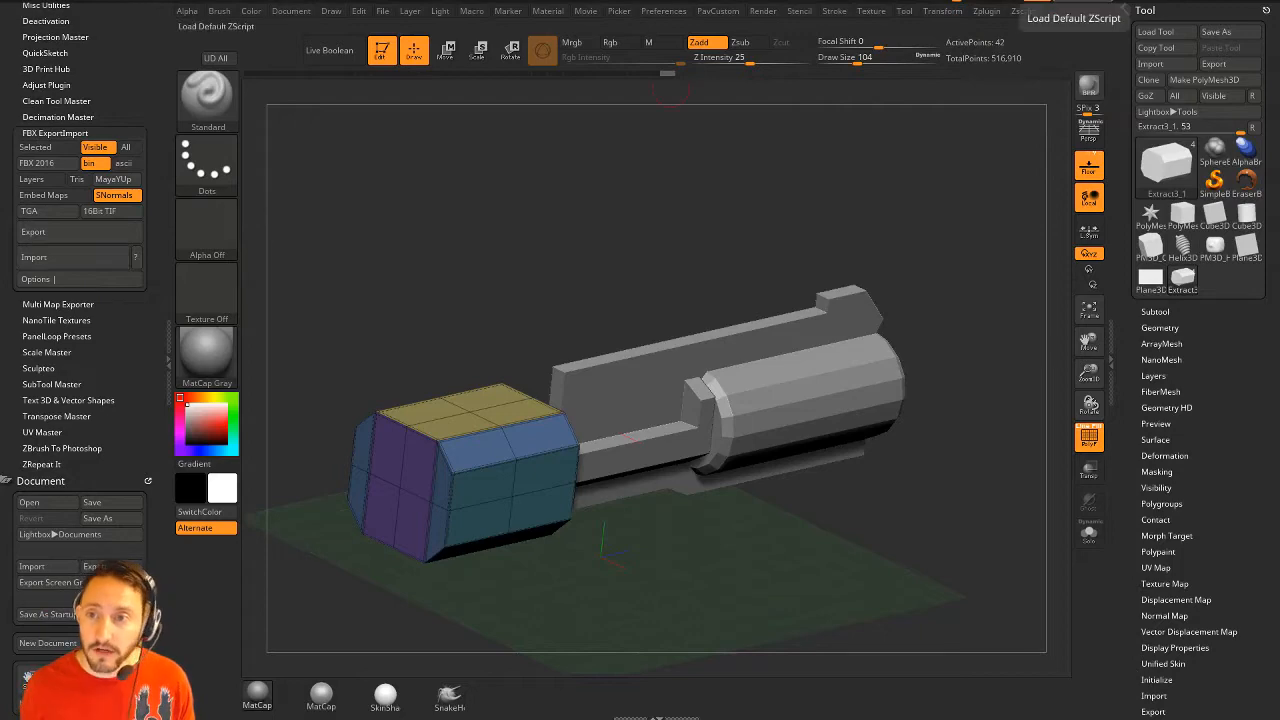
# Check the file formats available for exporting the active tool and cancel the export
pyautogui.click(1215, 66)
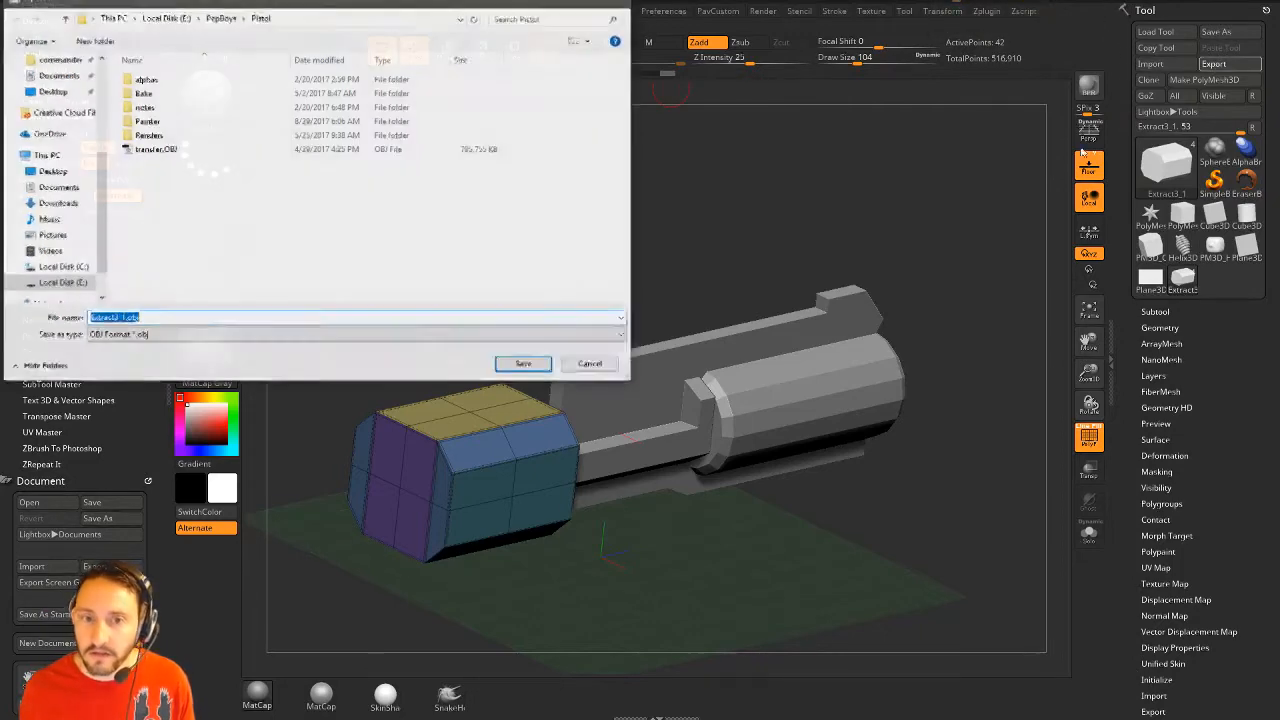
pyautogui.click(366, 336)
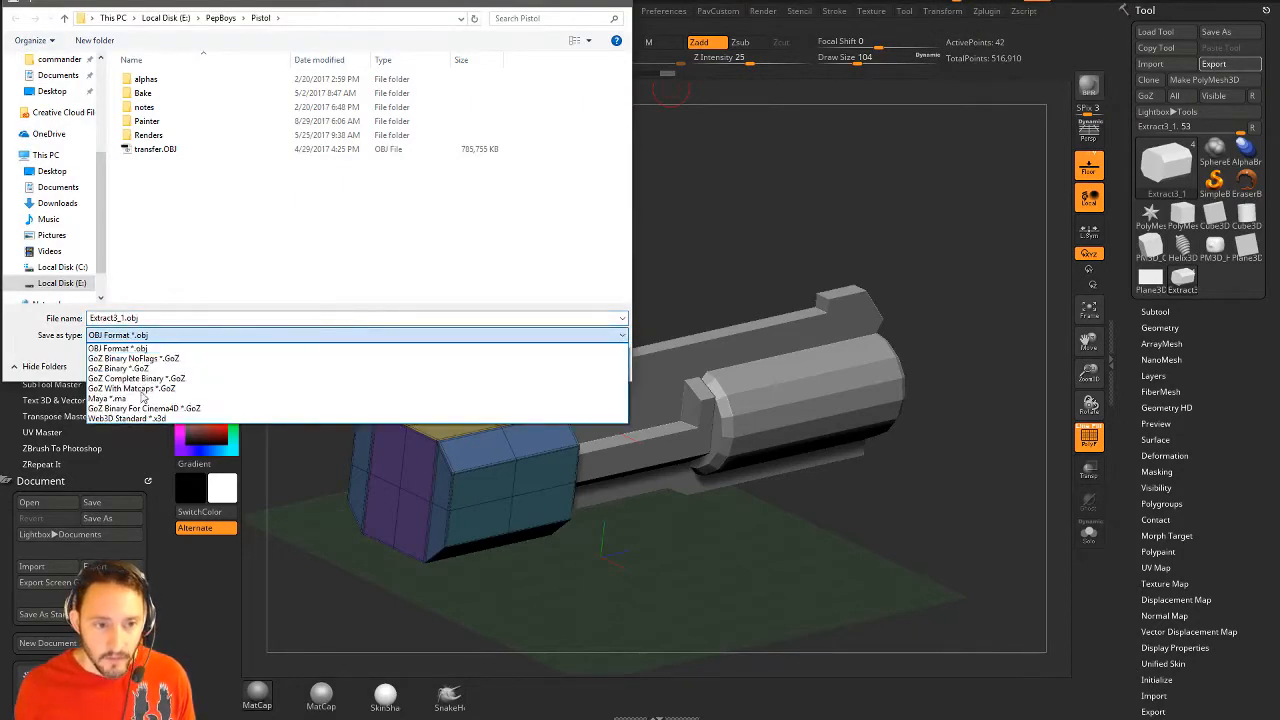
pyautogui.click(366, 347)
pyautogui.click(596, 367)
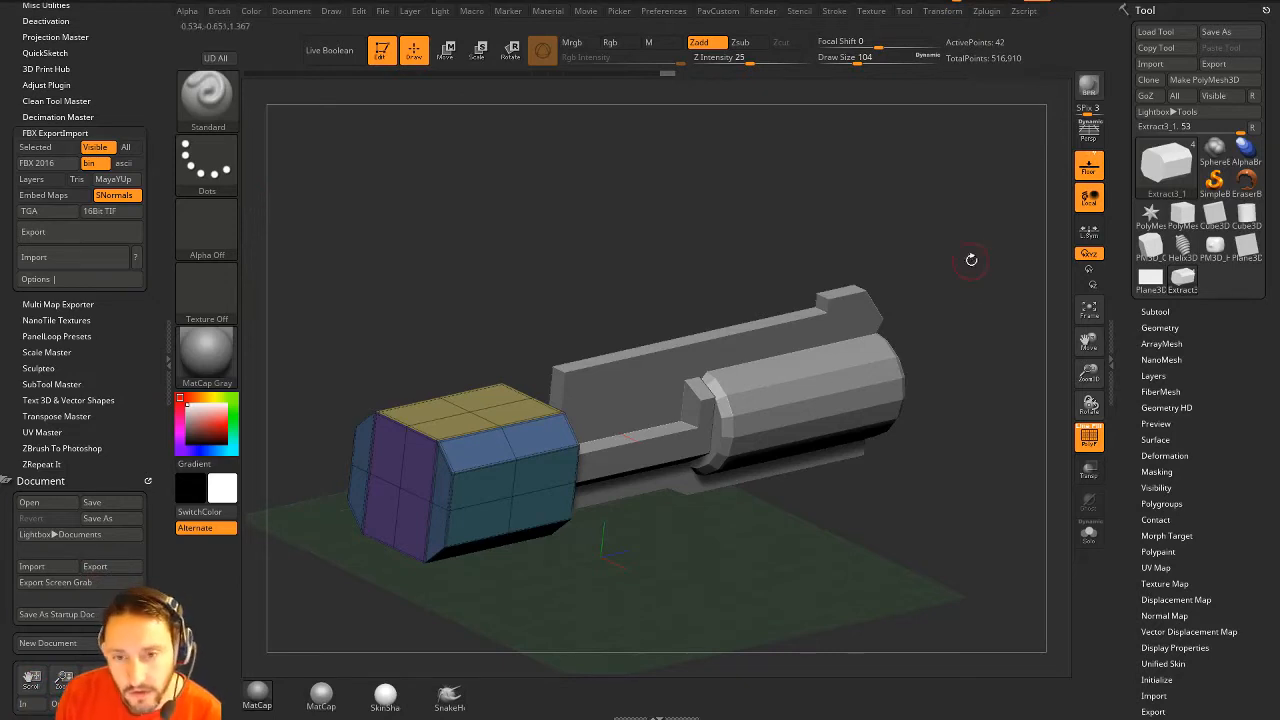
pyautogui.moveTo(971, 259); pyautogui.dragTo(960, 223)
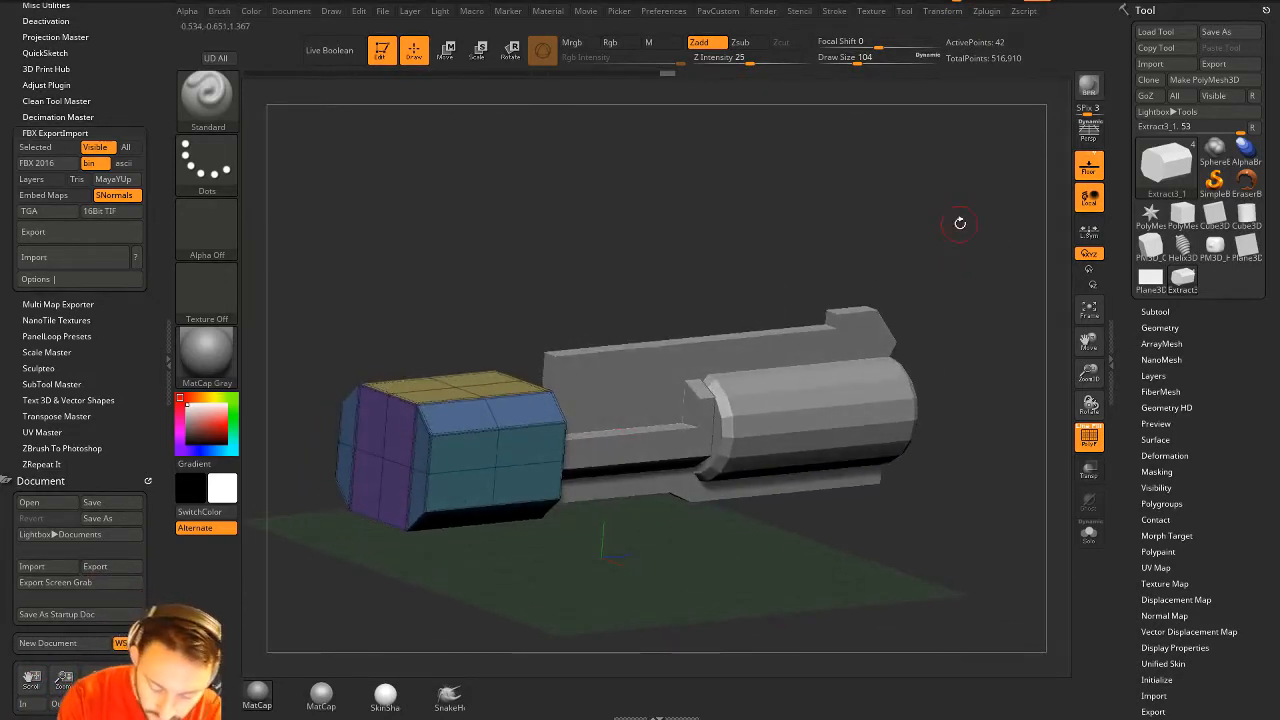
pyautogui.moveTo(951, 232); pyautogui.dragTo(917, 211)
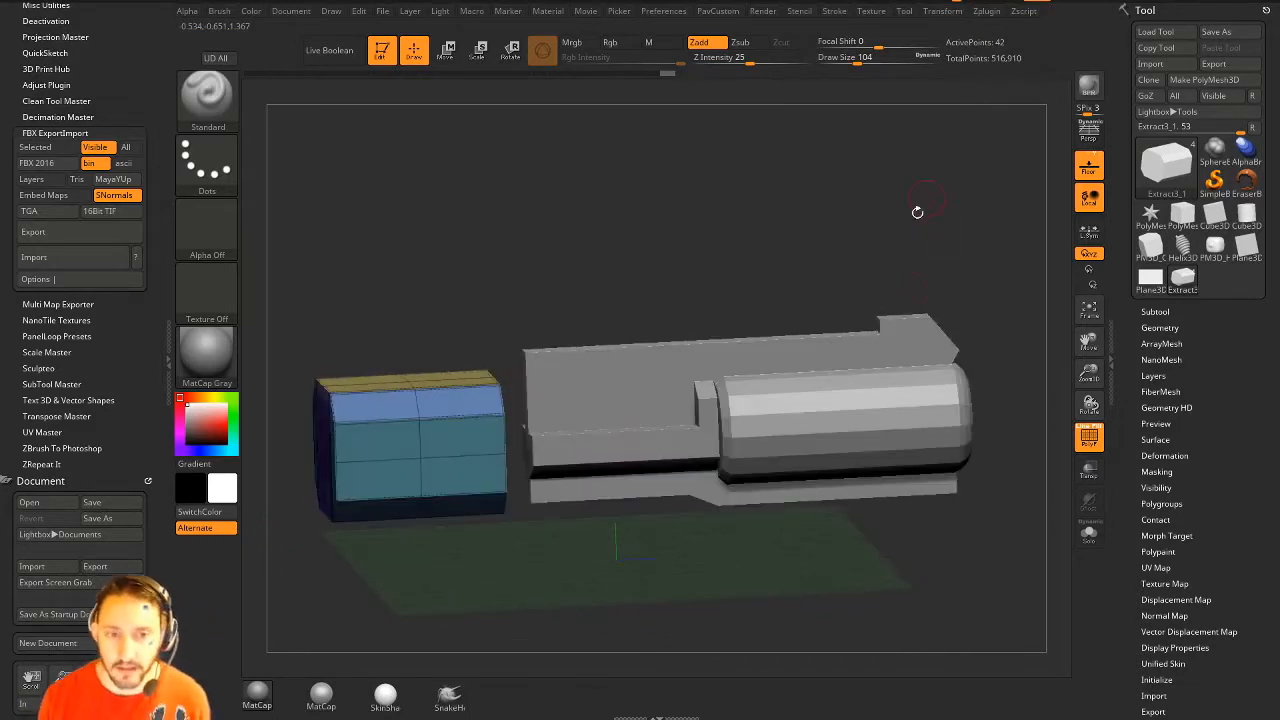
pyautogui.keyDown('alt'); pyautogui.moveTo(918, 300); pyautogui.dragTo(899, 339); pyautogui.keyUp('alt')
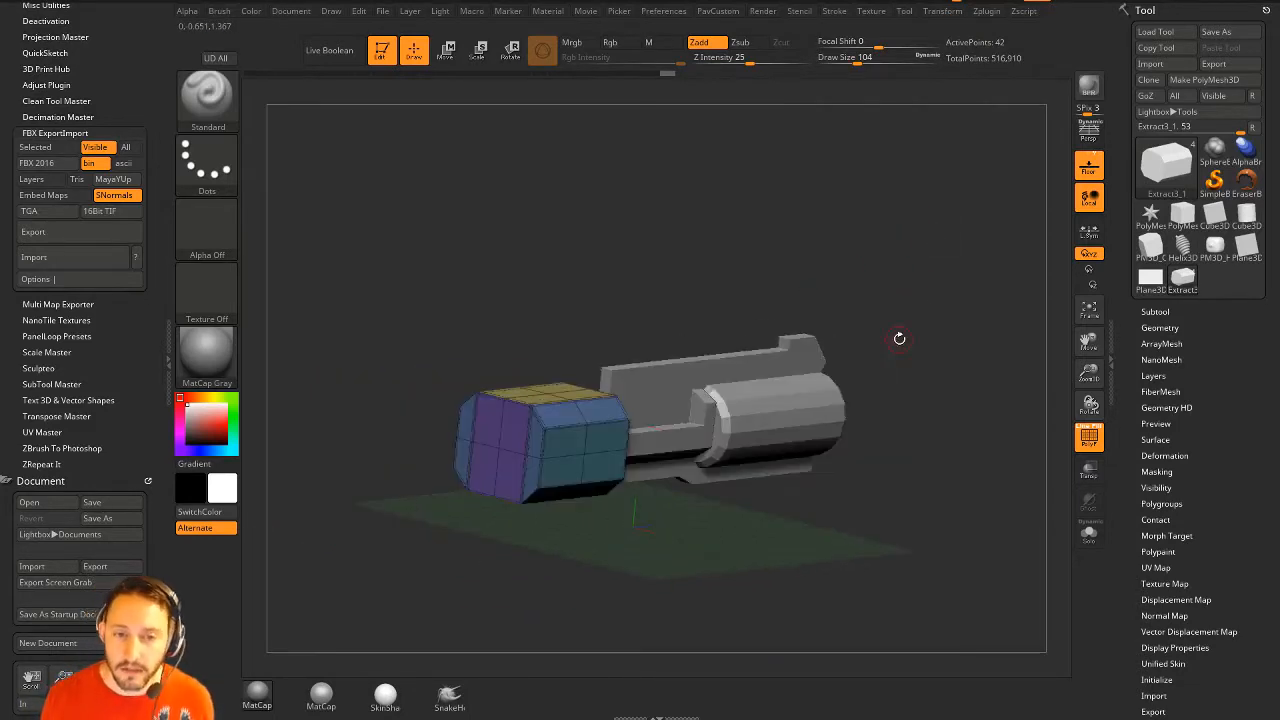
pyautogui.moveTo(916, 268); pyautogui.dragTo(908, 226)
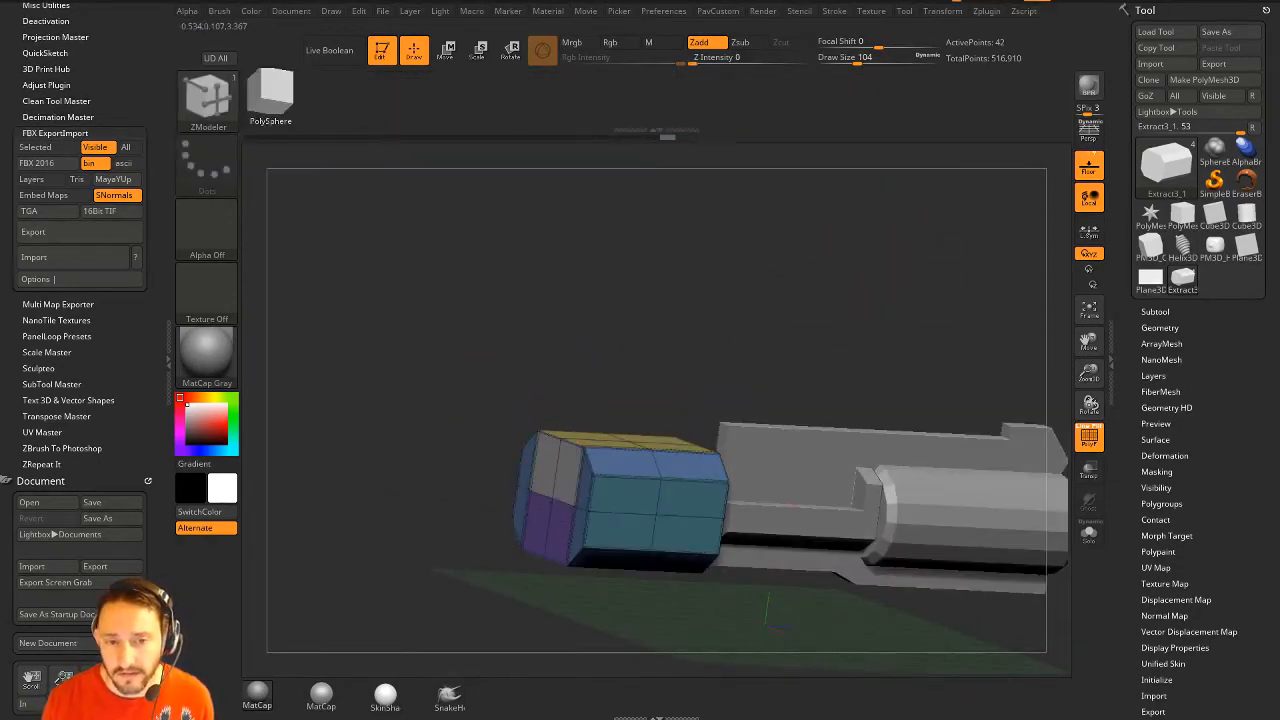
# Extrude the rear block's polygroups with QMesh into a stepped shape with a raised upper section and a sloped transition
pyautogui.moveTo(679, 378); pyautogui.dragTo(700, 326)
pyautogui.moveTo(883, 263)
pyautogui.mouseDown()
pyautogui.moveTo(831, 259)
pyautogui.moveTo(869, 235)
pyautogui.moveTo(828, 239)
pyautogui.moveTo(866, 280)
pyautogui.mouseUp()
pyautogui.press('space')
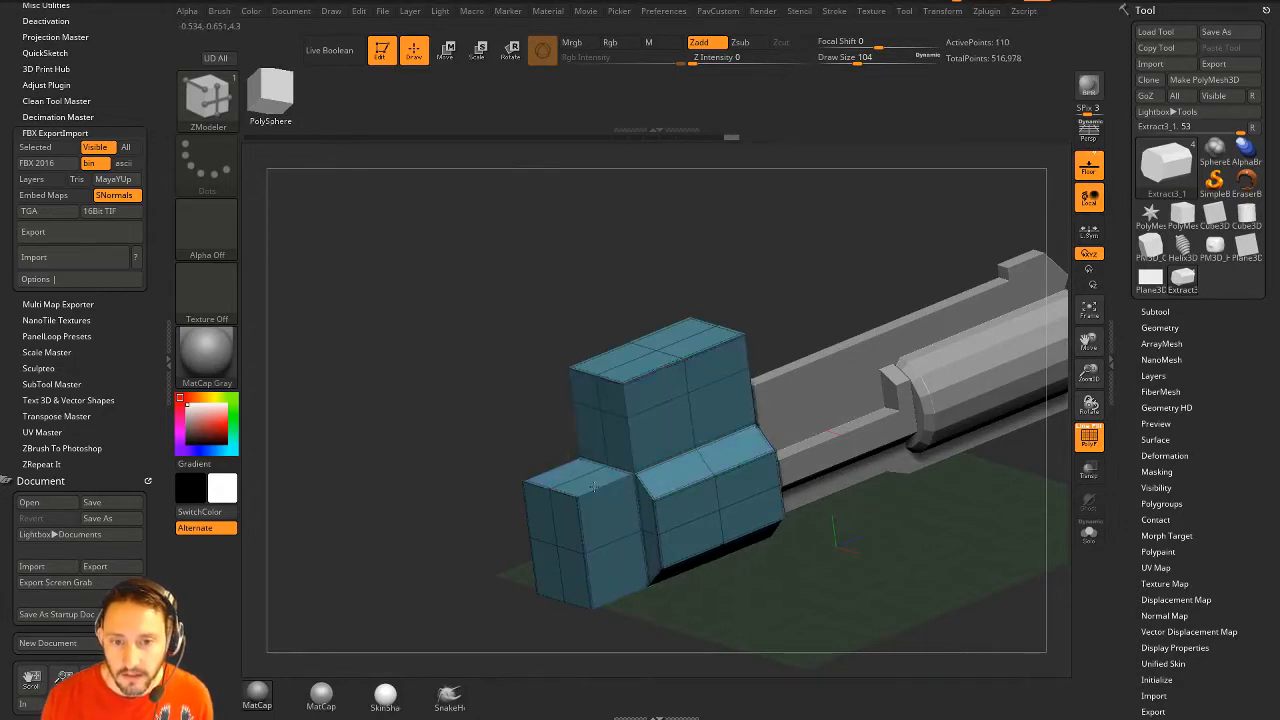
pyautogui.press('space')
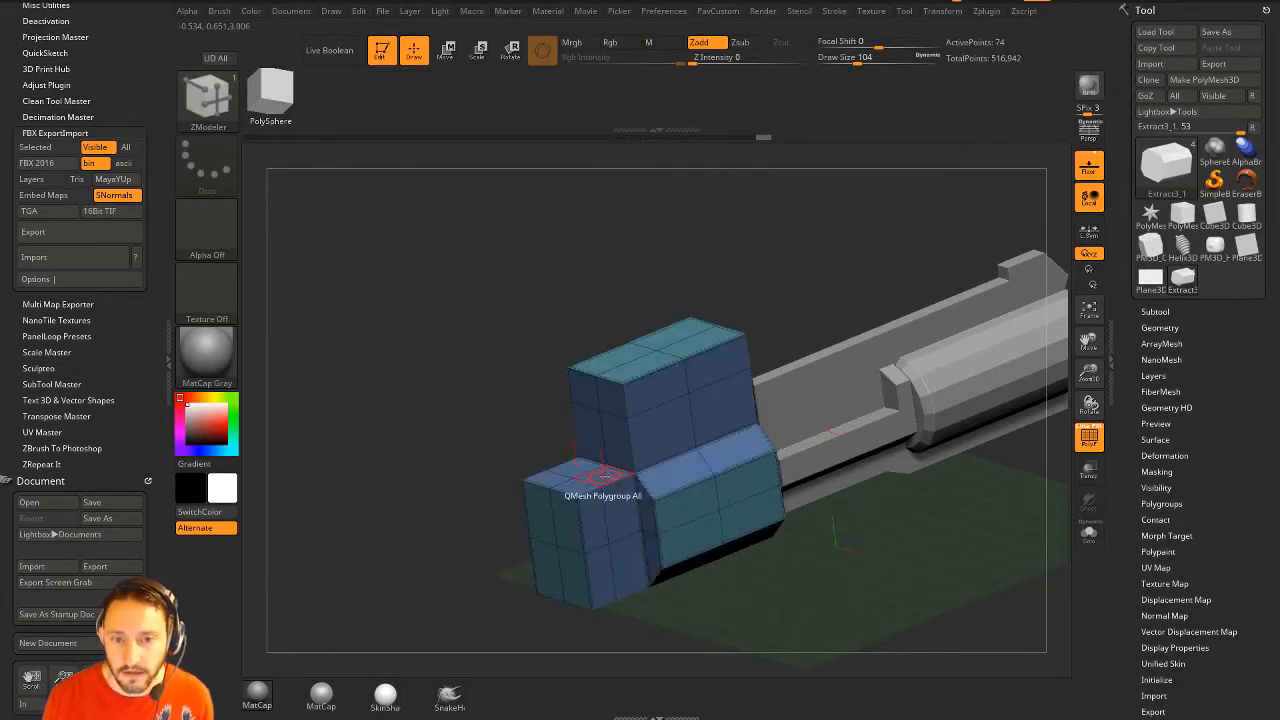
pyautogui.keyDown('shift'); pyautogui.moveTo(726, 272); pyautogui.dragTo(700, 310); pyautogui.keyUp('shift')
pyautogui.hotkey('ctrl', 'z')
pyautogui.moveTo(850, 300); pyautogui.dragTo(615, 385)
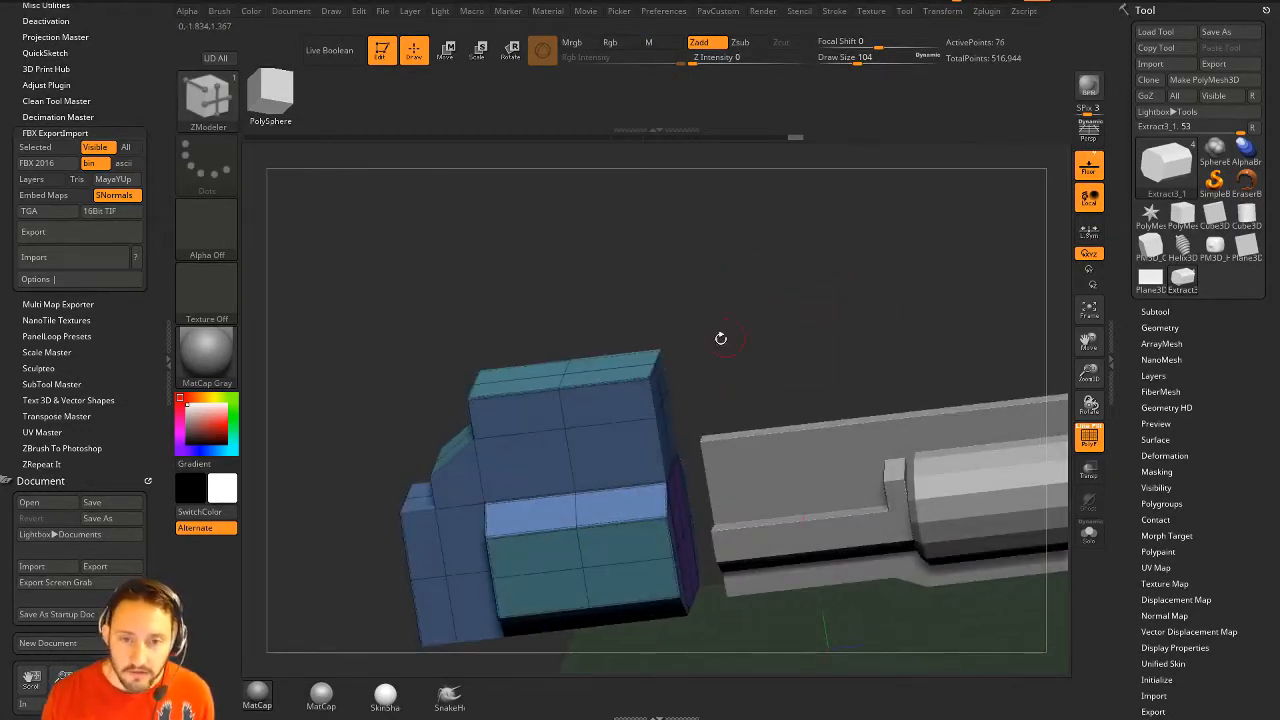
# Set the ZModeler edge action to Insert with Multiple EdgeLoops and try it on the raised section's upper edge
pyautogui.press('space')
pyautogui.click(505, 485)
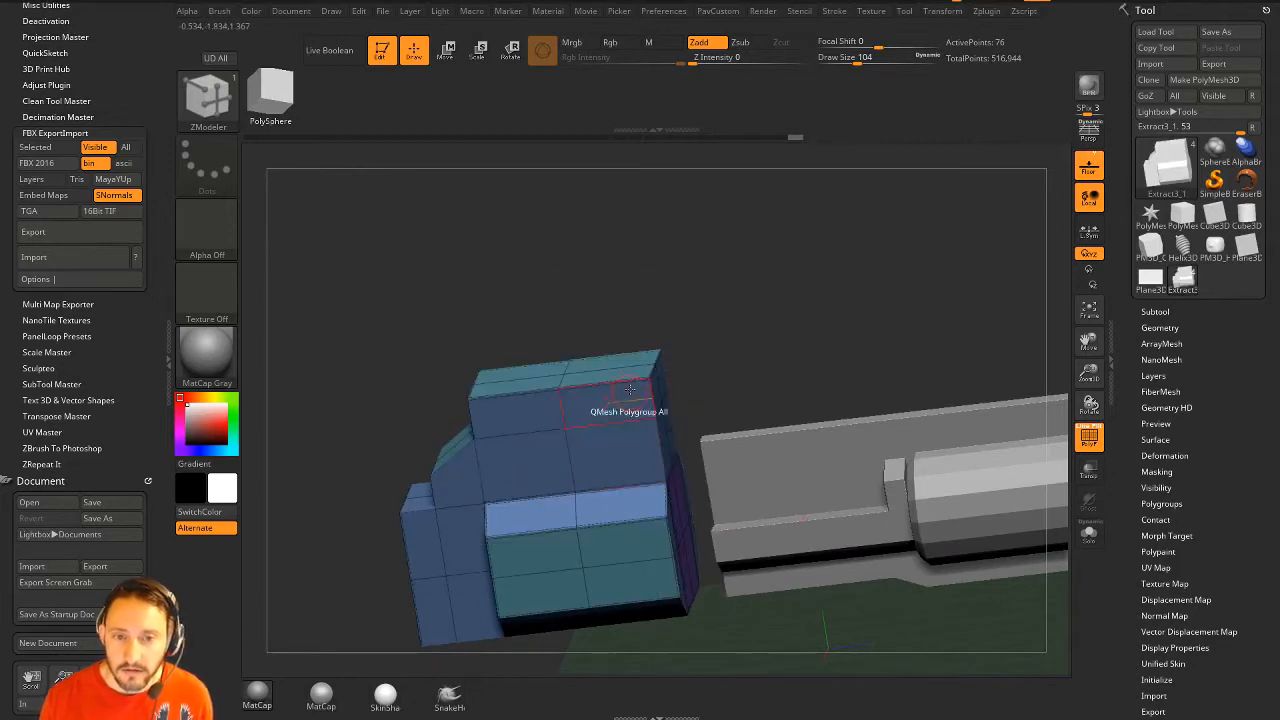
pyautogui.click(610, 386)
pyautogui.moveTo(610, 386); pyautogui.dragTo(686, 354)
pyautogui.hotkey('ctrl', 'z')
# Insert multiple edge loops across the raised block using a Specified Elevation of 0
pyautogui.press('space')
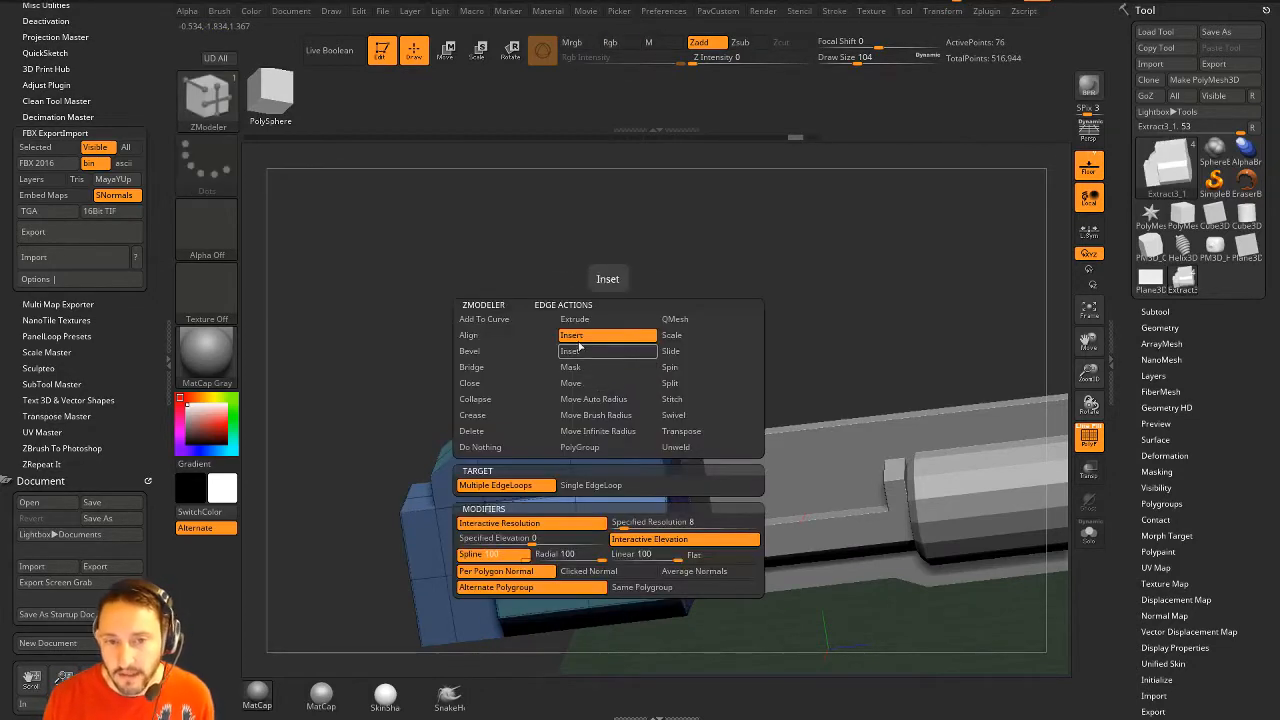
pyautogui.click(580, 540)
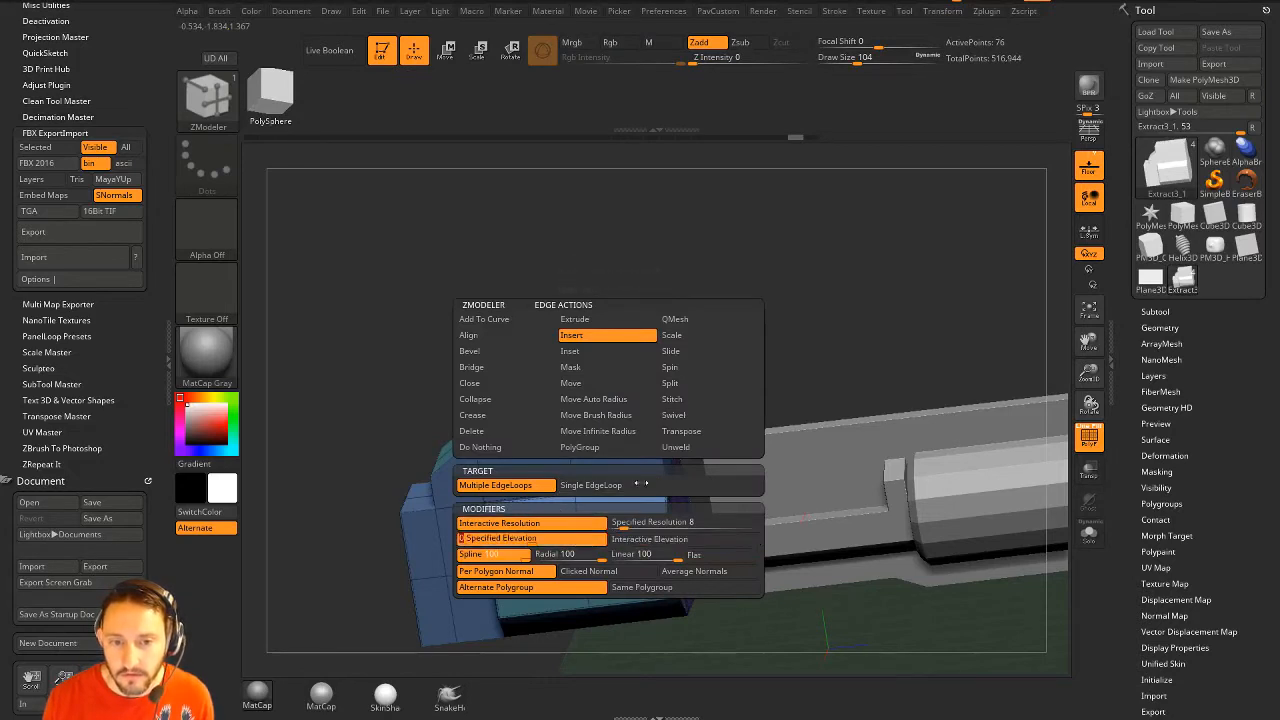
pyautogui.moveTo(604, 380)
pyautogui.mouseDown()
pyautogui.moveTo(638, 372)
pyautogui.moveTo(622, 372)
pyautogui.mouseUp()
pyautogui.hotkey('ctrl', 'z')
pyautogui.click(532, 369)
pyautogui.moveTo(722, 288); pyautogui.dragTo(758, 304)
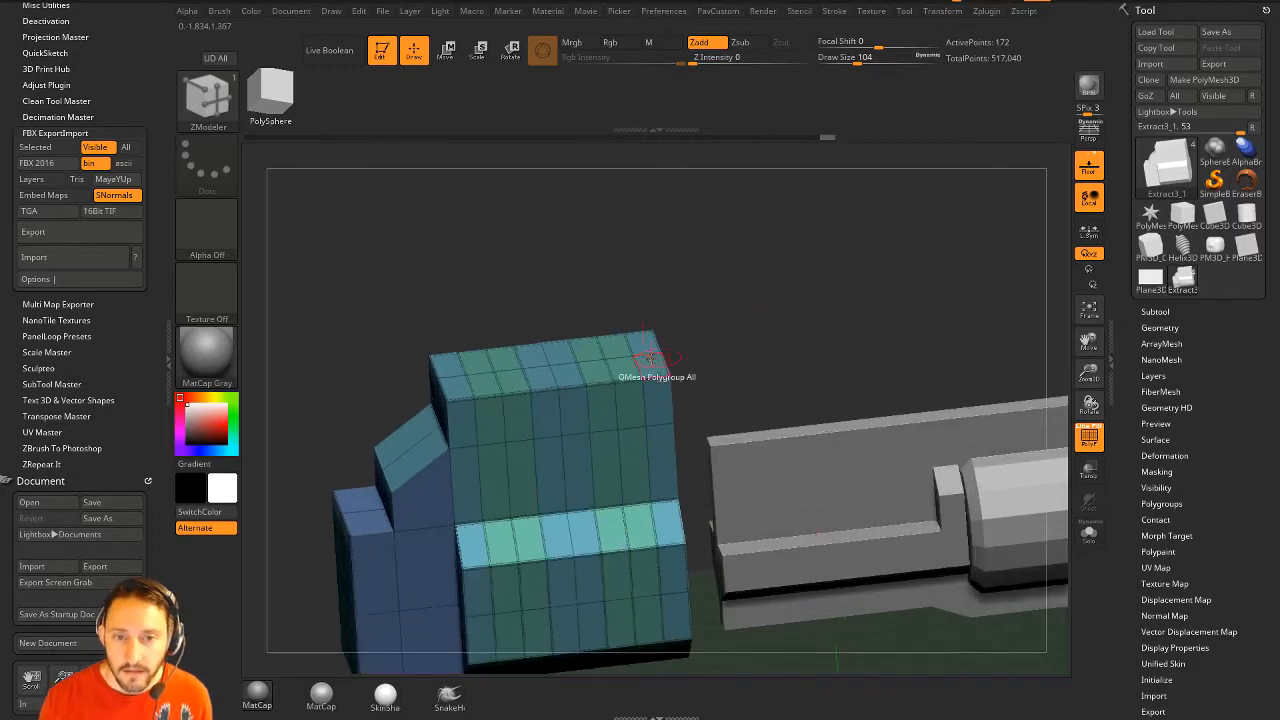
# Delete single polygons near both ends of the raised section's top face to leave two openings
pyautogui.press('space')
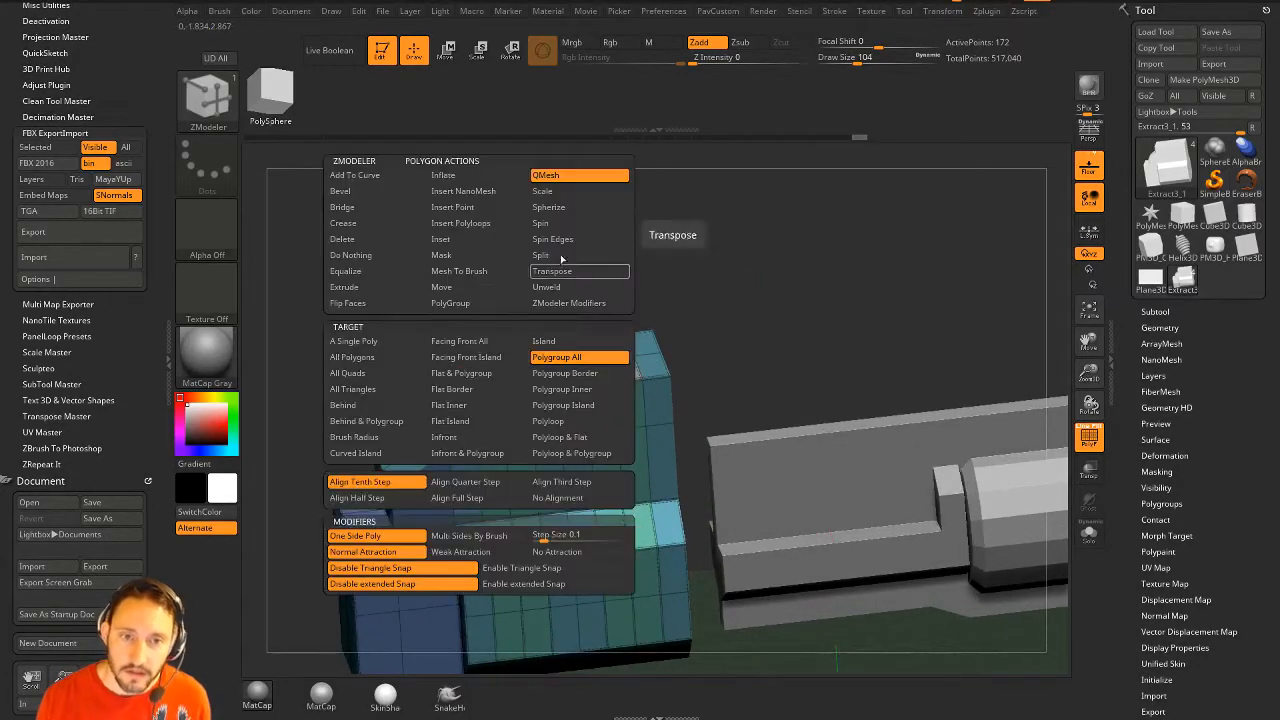
pyautogui.click(368, 243)
pyautogui.click(483, 381)
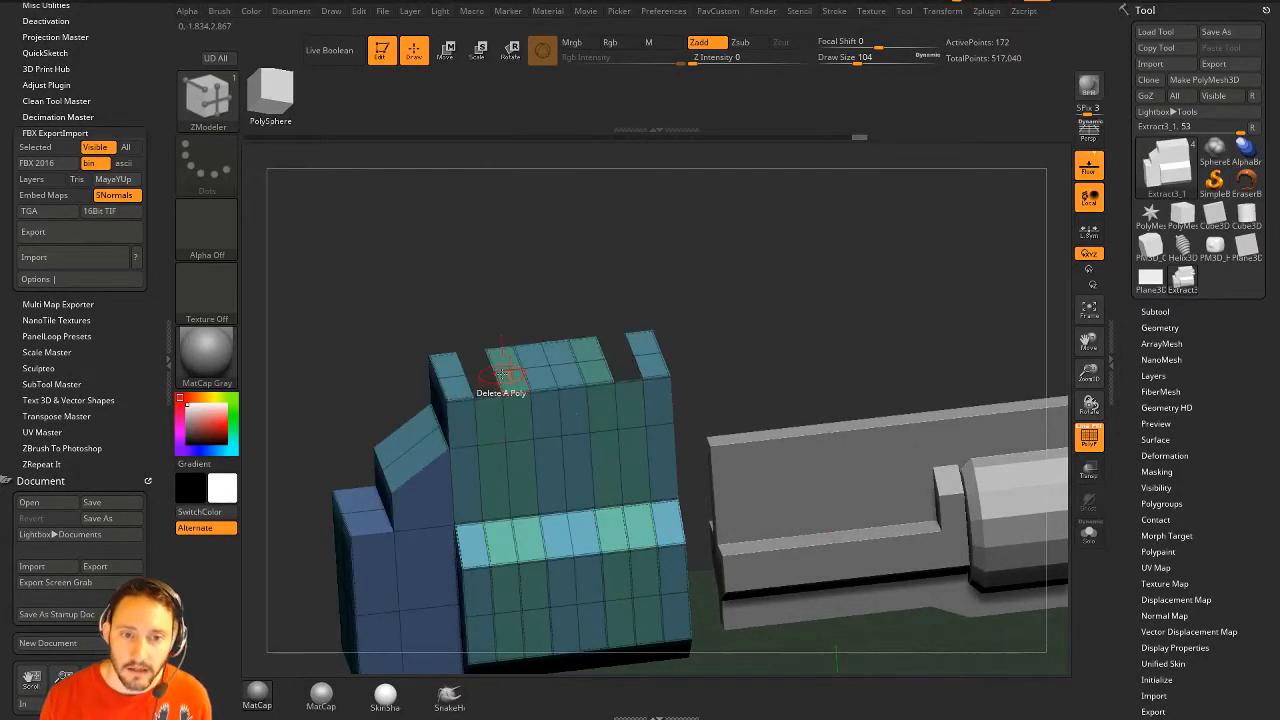
# Set the edge action to Bridge with the Two Holes target and try bridging the two top openings
pyautogui.press('space')
pyautogui.press('space')
pyautogui.click(445, 366)
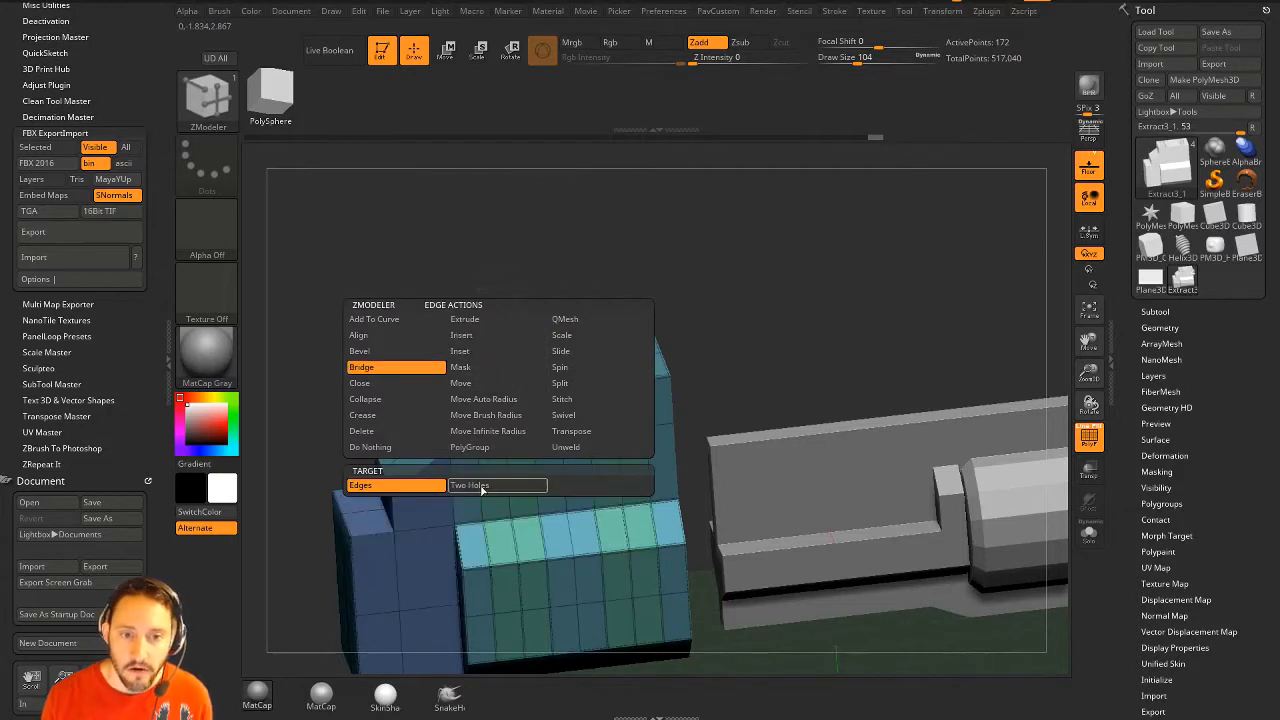
pyautogui.click(486, 486)
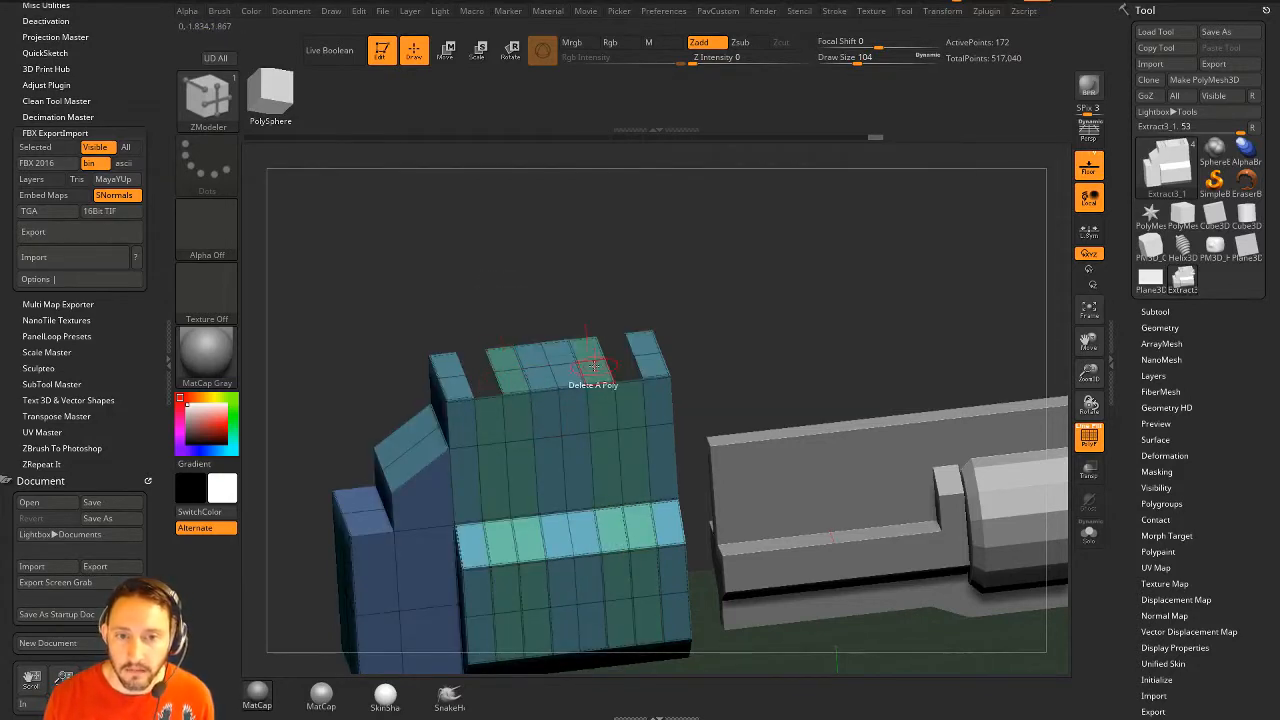
pyautogui.moveTo(606, 367); pyautogui.dragTo(720, 336)
pyautogui.hotkey('ctrl', 'z')
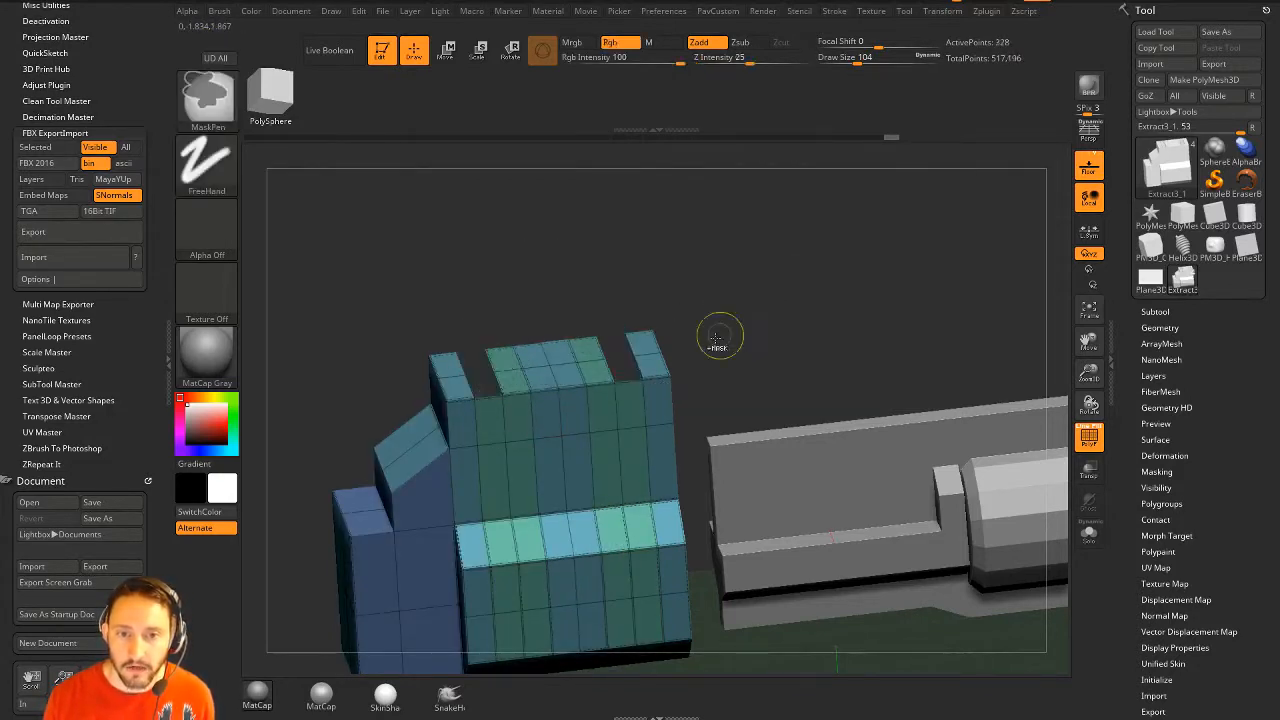
# Bridge the two top openings into an arched handle using Circle, Optimal Curvature and Optimal Resolution
pyautogui.press('space')
pyautogui.click(620, 513)
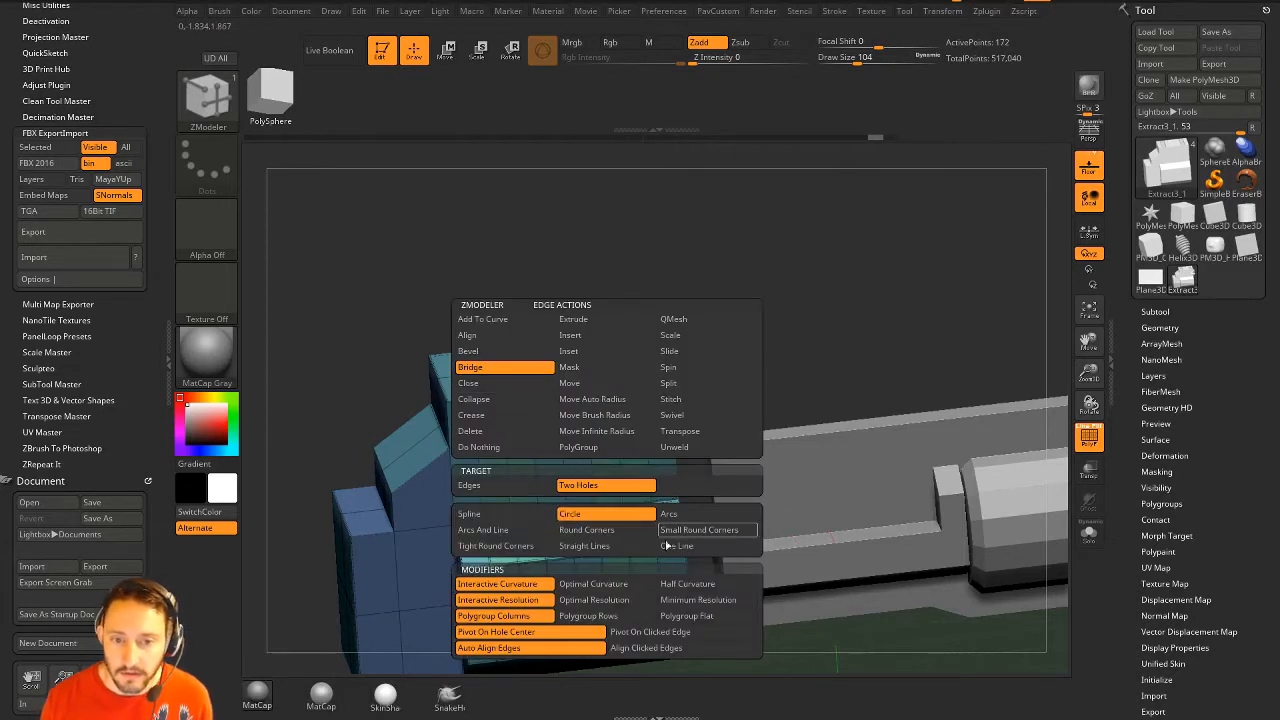
pyautogui.click(688, 583)
pyautogui.click(606, 583)
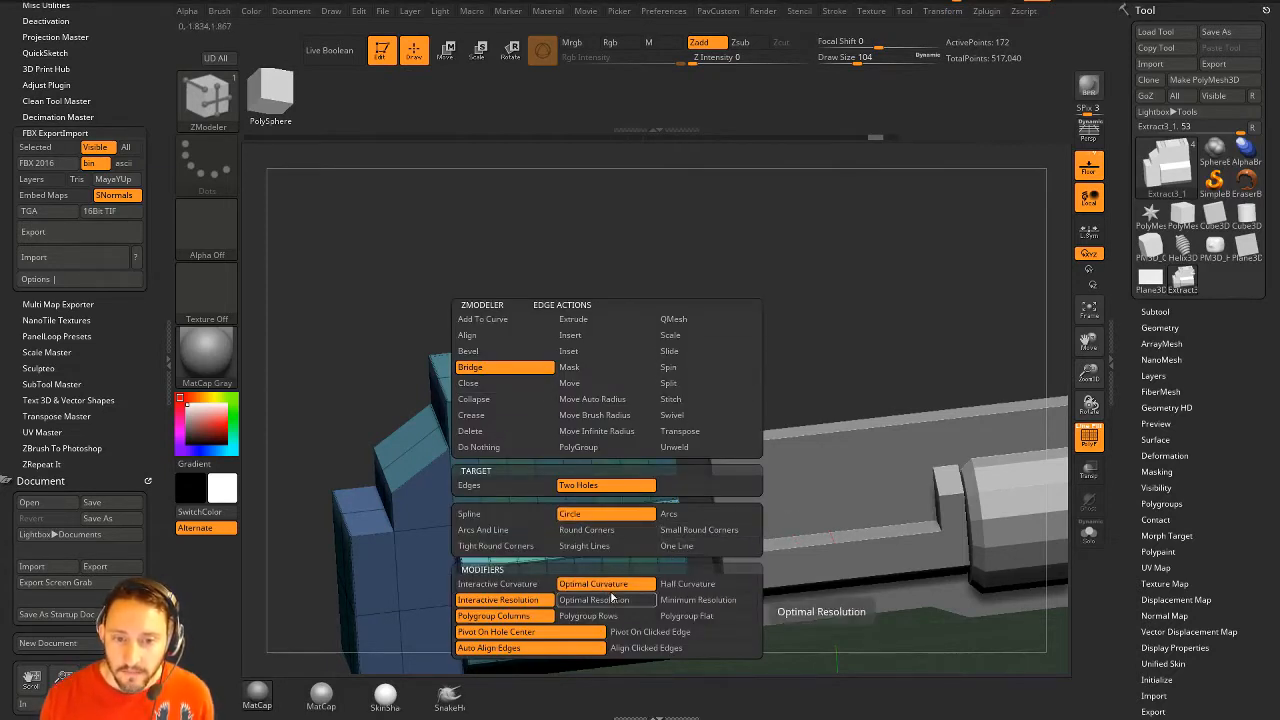
pyautogui.click(608, 599)
pyautogui.click(602, 364)
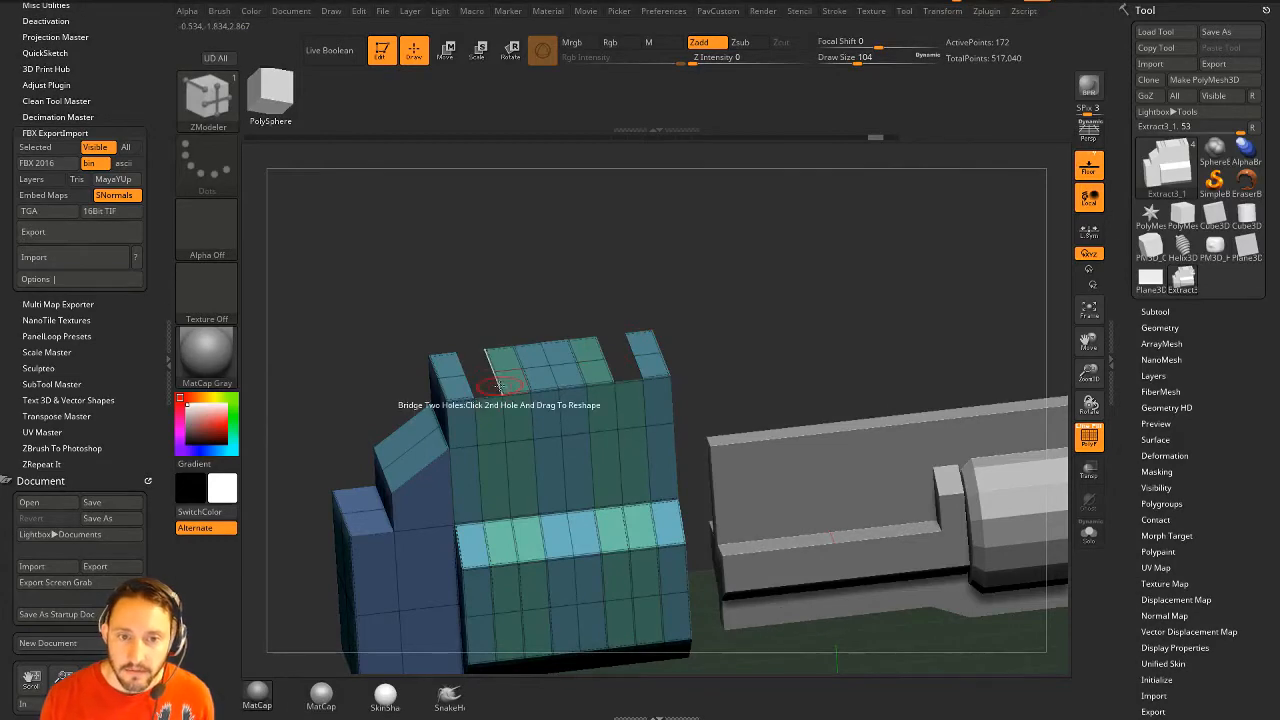
pyautogui.click(500, 383)
# Bridge the connected polygons on the block's lower back end into a rounded shape using Circle, Specified Curvature and Specified Resolution
pyautogui.moveTo(800, 325); pyautogui.dragTo(704, 478)
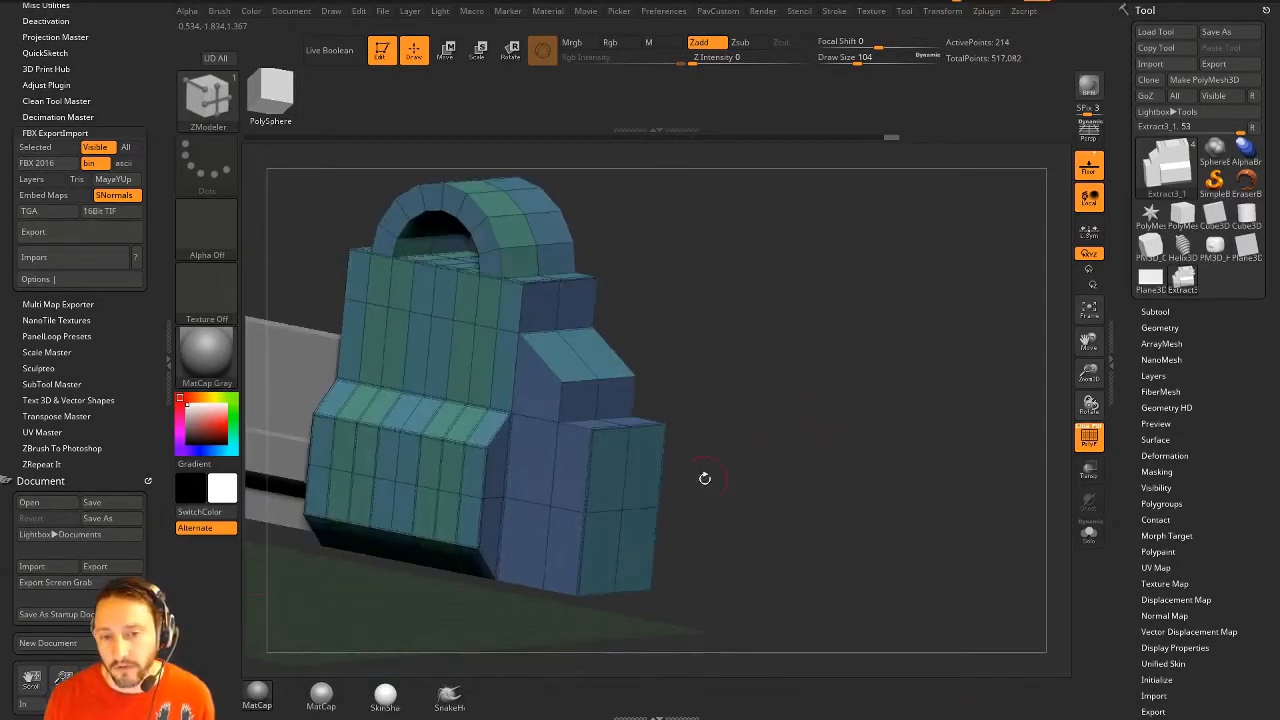
pyautogui.press('space')
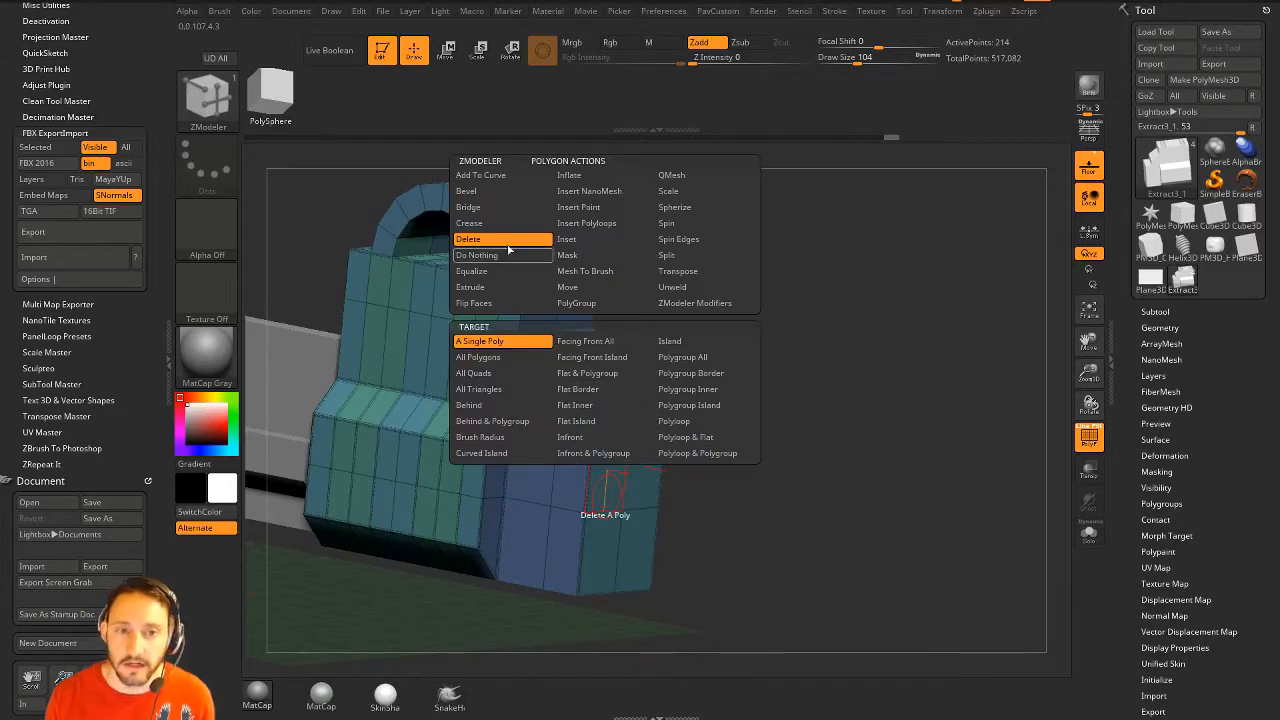
pyautogui.click(503, 208)
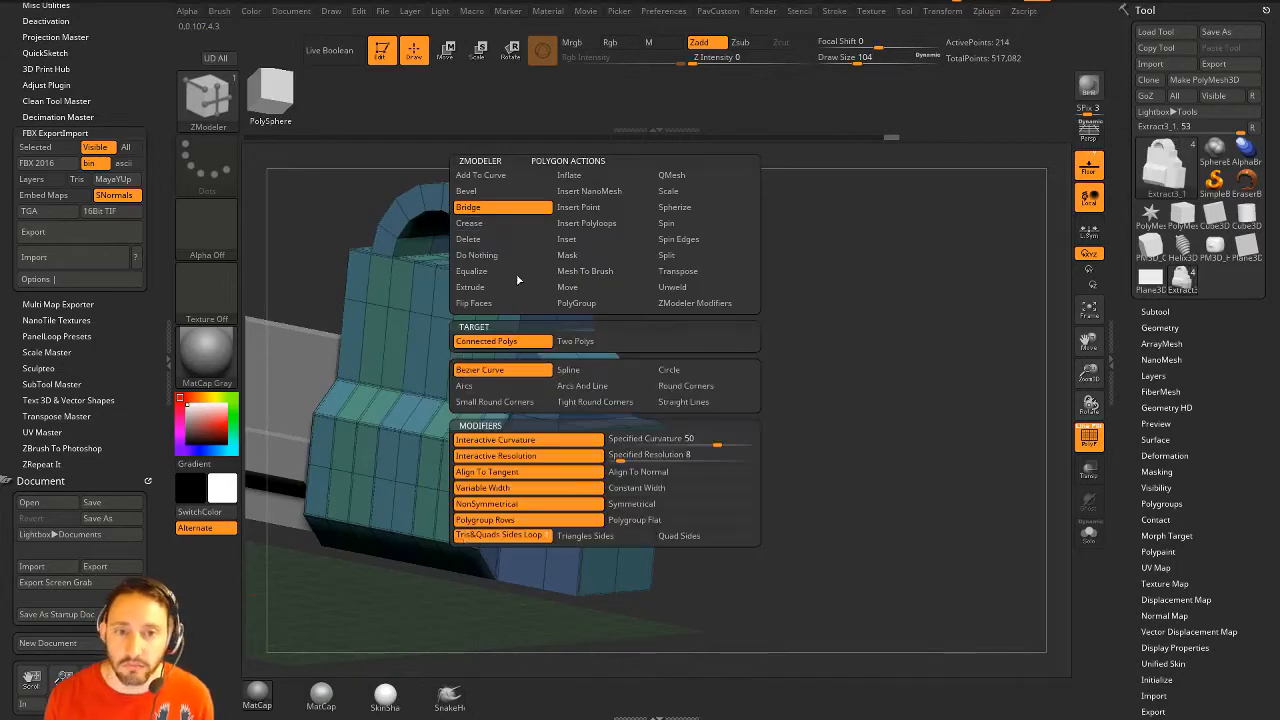
pyautogui.click(687, 372)
pyautogui.click(648, 439)
pyautogui.click(655, 455)
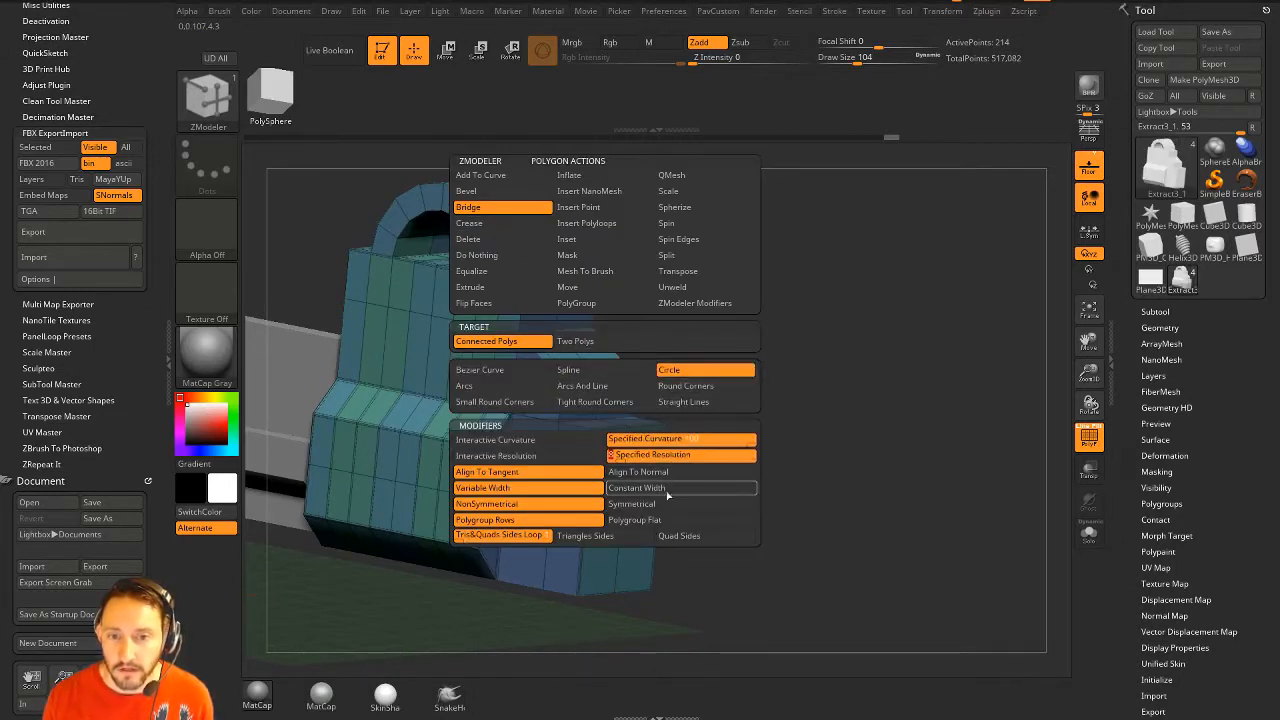
pyautogui.click(636, 485)
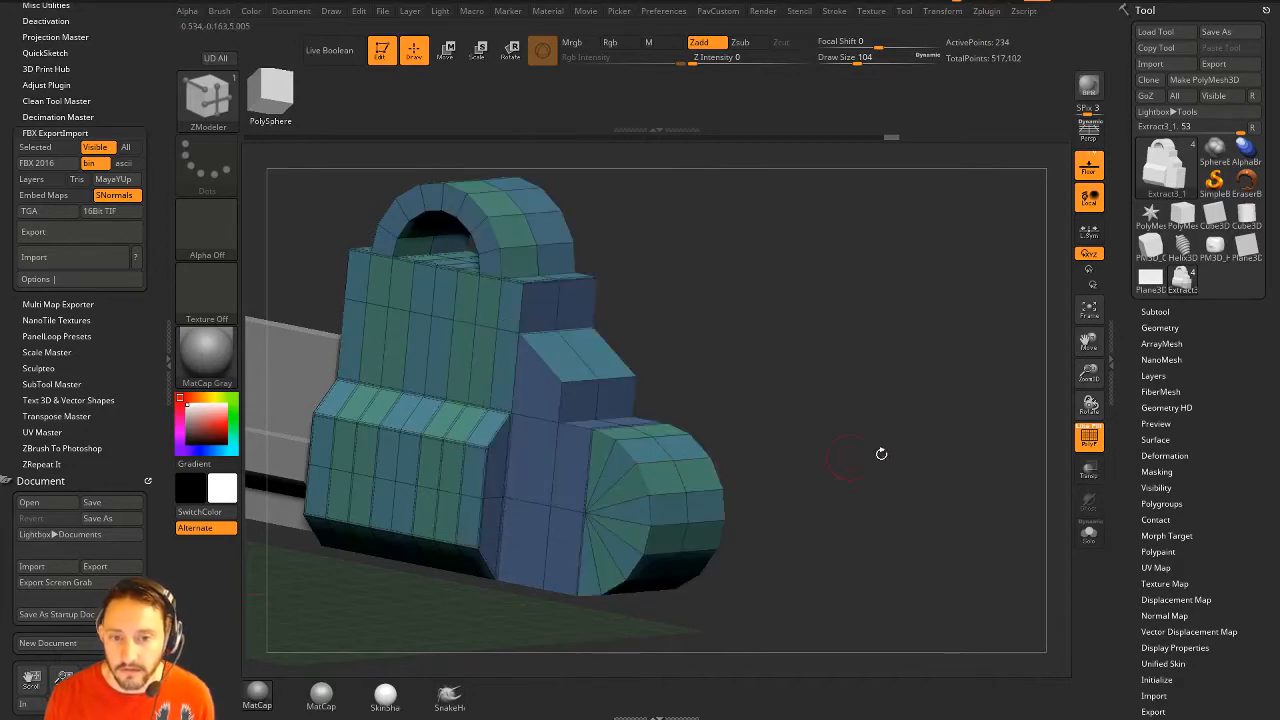
# Set the polygon action to QMesh with A Single Poly and cut a rectangular opening through the raised section's side
pyautogui.moveTo(881, 454); pyautogui.dragTo(729, 597)
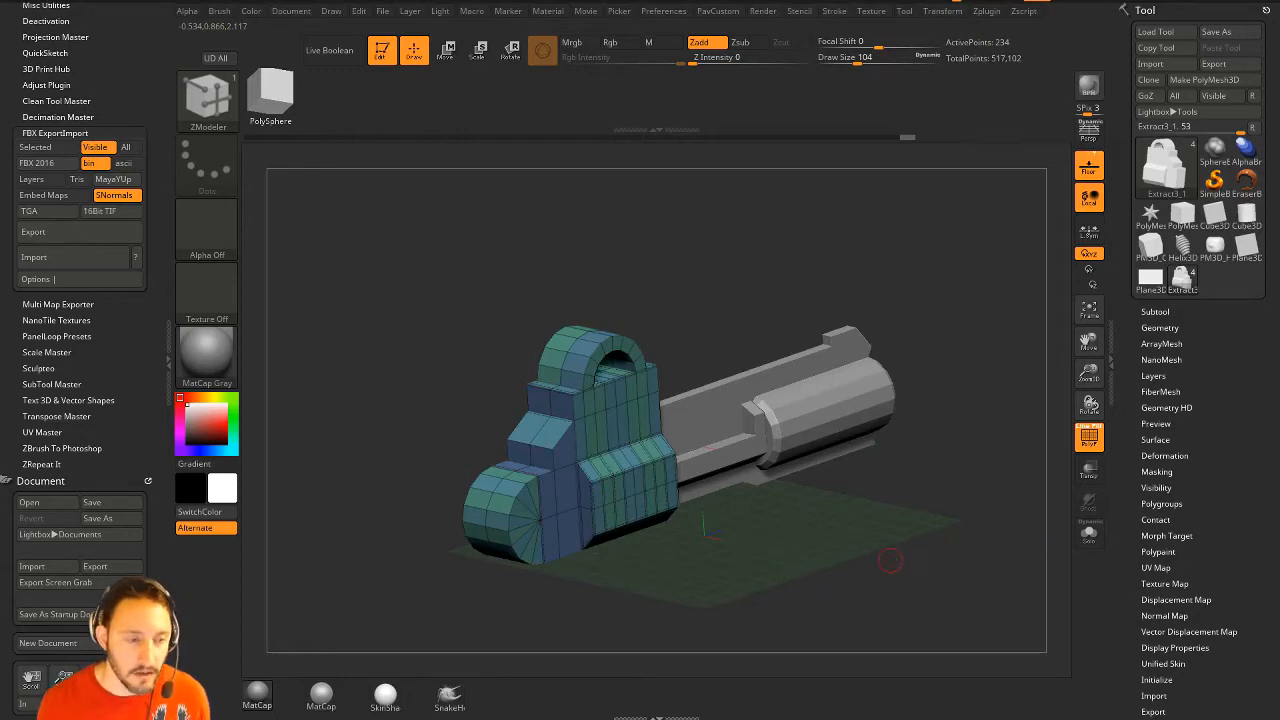
pyautogui.moveTo(890, 560); pyautogui.dragTo(788, 278)
pyautogui.press('space')
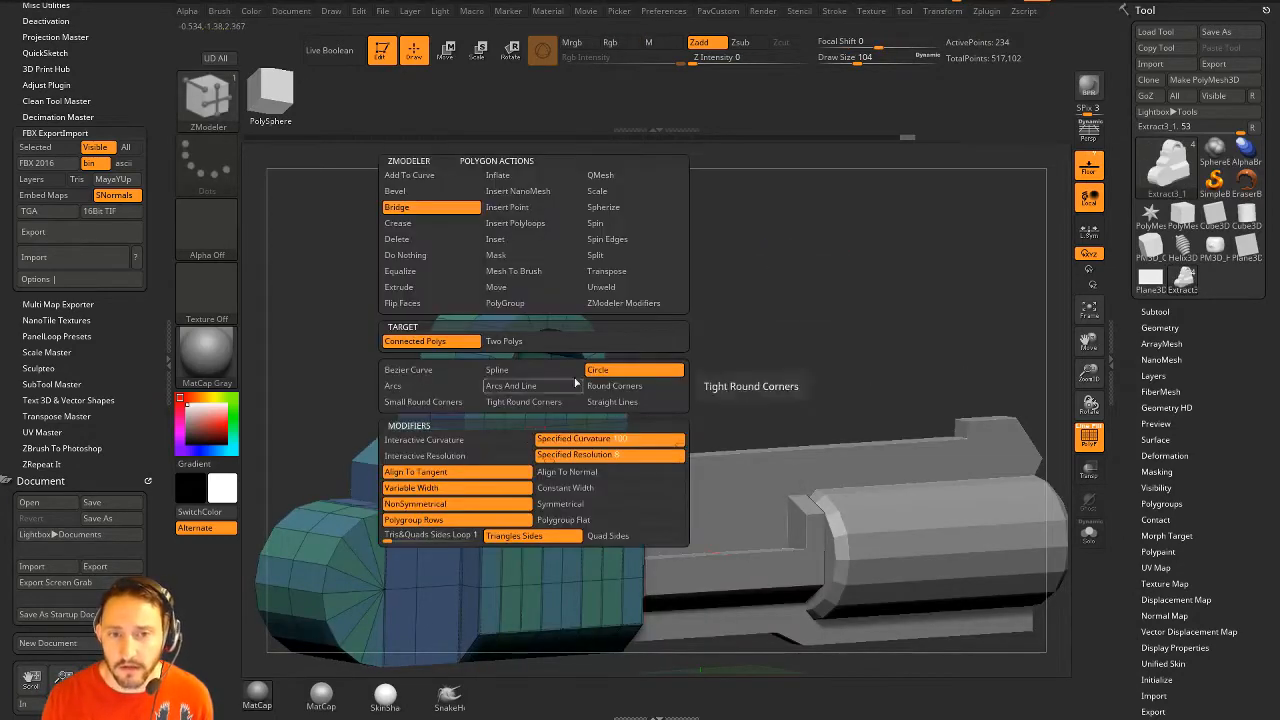
pyautogui.click(634, 175)
pyautogui.click(436, 346)
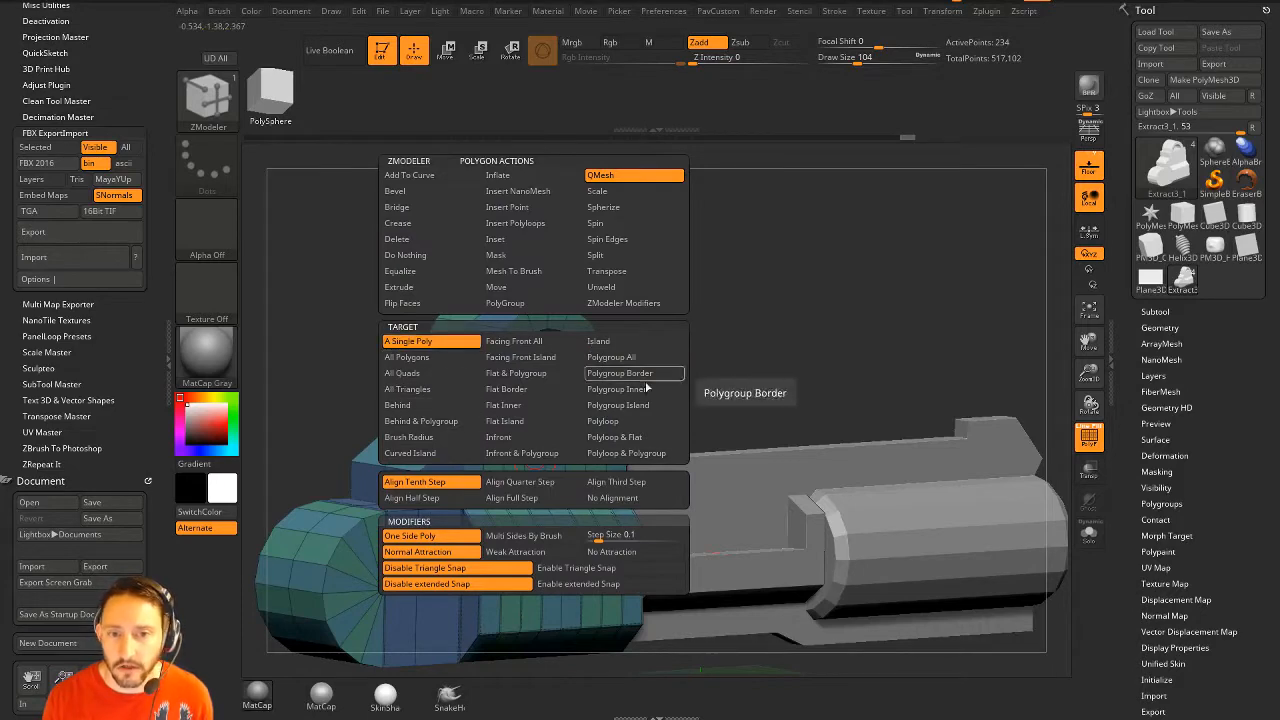
pyautogui.moveTo(555, 490)
pyautogui.keyDown('alt'); pyautogui.mouseDown()
pyautogui.moveTo(536, 462)
pyautogui.moveTo(575, 465)
pyautogui.mouseUp(); pyautogui.keyUp('alt')
pyautogui.moveTo(650, 372); pyautogui.dragTo(560, 445)
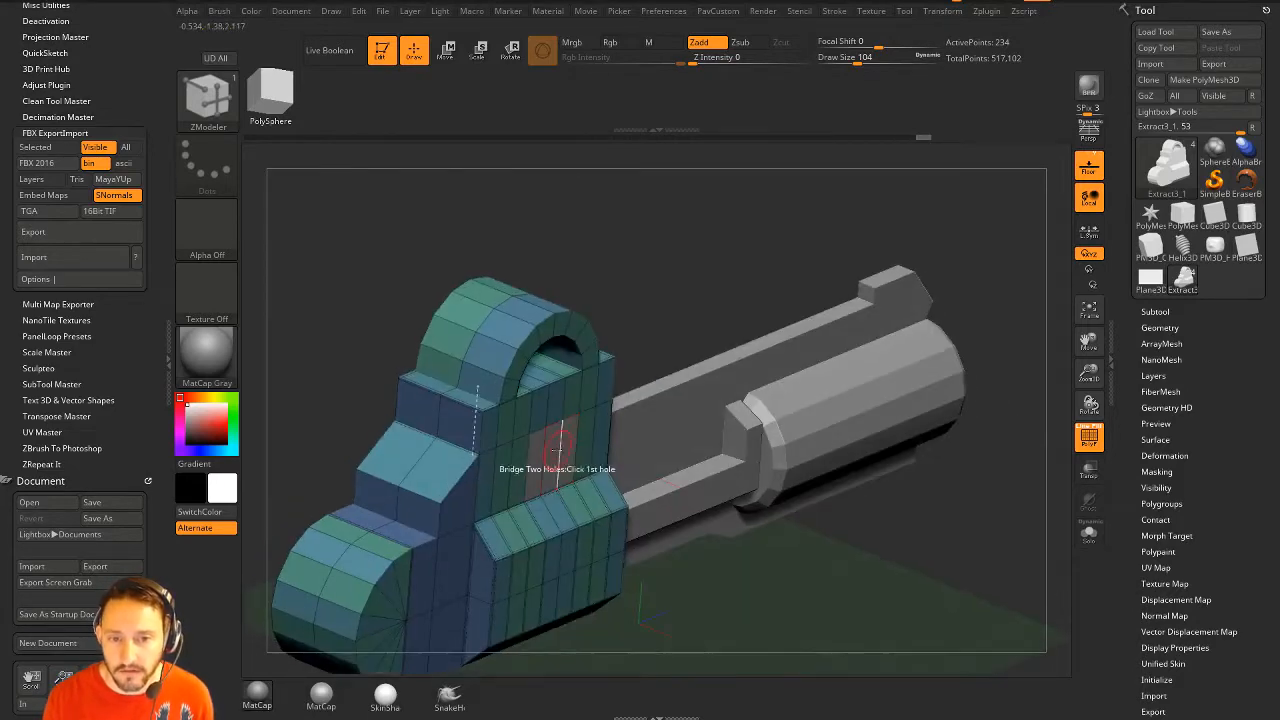
pyautogui.moveTo(360, 331); pyautogui.dragTo(796, 297)
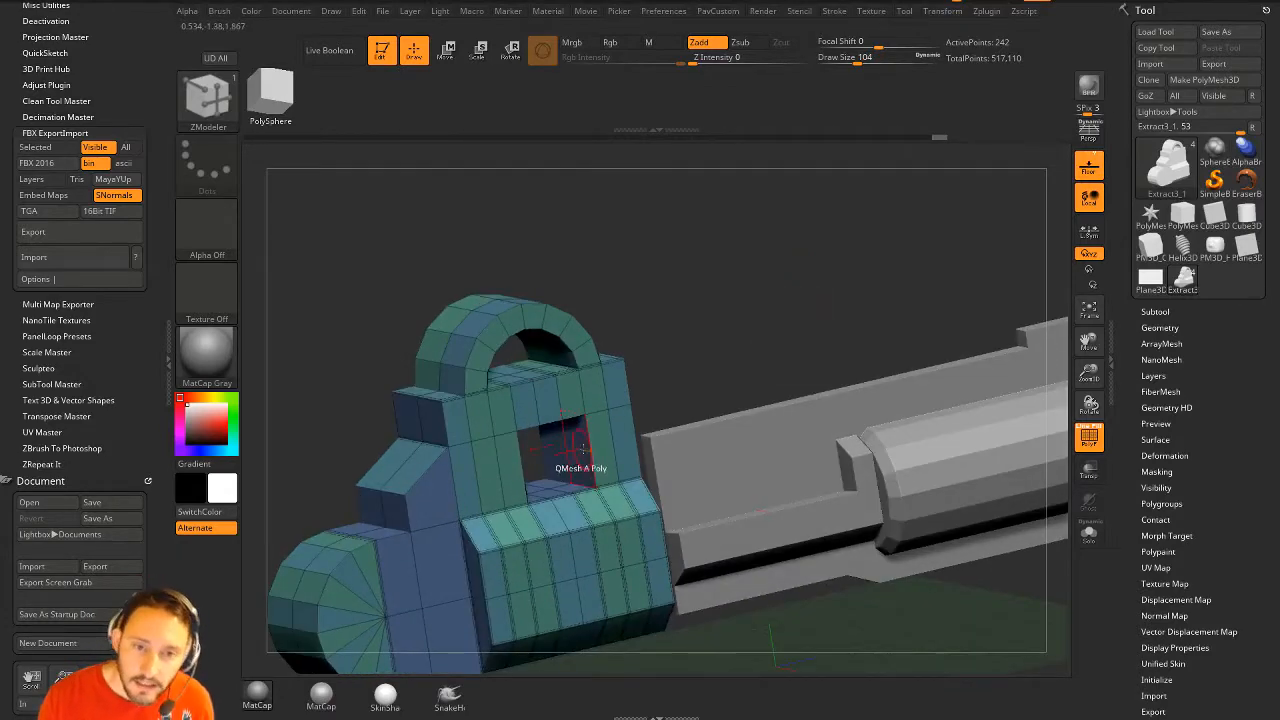
# Cut a section out of the top of the arched handle with QMesh to leave a gap, undoing the stray edit
pyautogui.moveTo(700, 348); pyautogui.dragTo(742, 358)
pyautogui.moveTo(650, 400); pyautogui.dragTo(624, 352)
pyautogui.moveTo(809, 277); pyautogui.dragTo(652, 372)
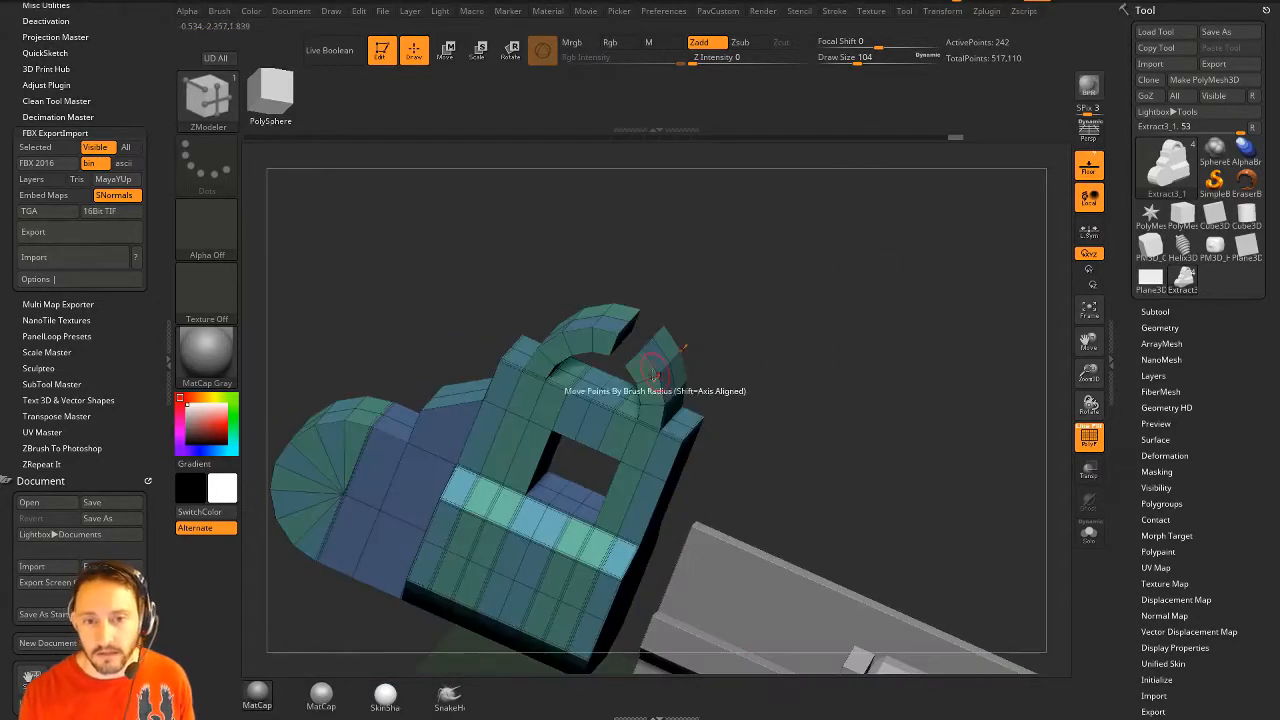
pyautogui.moveTo(731, 254); pyautogui.dragTo(650, 330)
pyautogui.moveTo(760, 290); pyautogui.dragTo(780, 330)
pyautogui.moveTo(712, 300); pyautogui.dragTo(560, 262)
pyautogui.hotkey('ctrl', 'z')
pyautogui.moveTo(680, 240); pyautogui.dragTo(718, 240)
# Mask the part around the handle's front end, work on that end, and close the gap with a straight section
pyautogui.keyDown('ctrl'); pyautogui.keyDown('alt'); pyautogui.moveTo(620, 356); pyautogui.dragTo(620, 356); pyautogui.keyUp('alt'); pyautogui.keyUp('ctrl')
pyautogui.press('w')
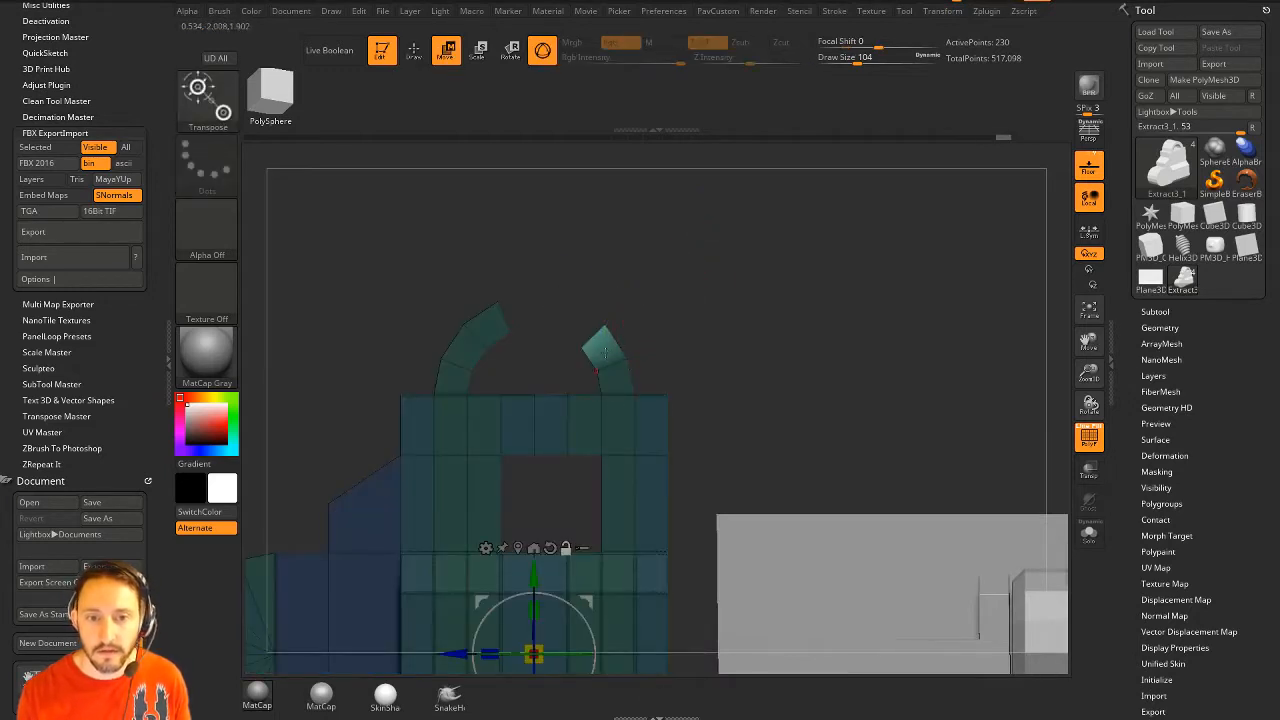
pyautogui.click(600, 345)
pyautogui.press('q')
pyautogui.moveTo(631, 260); pyautogui.dragTo(585, 342)
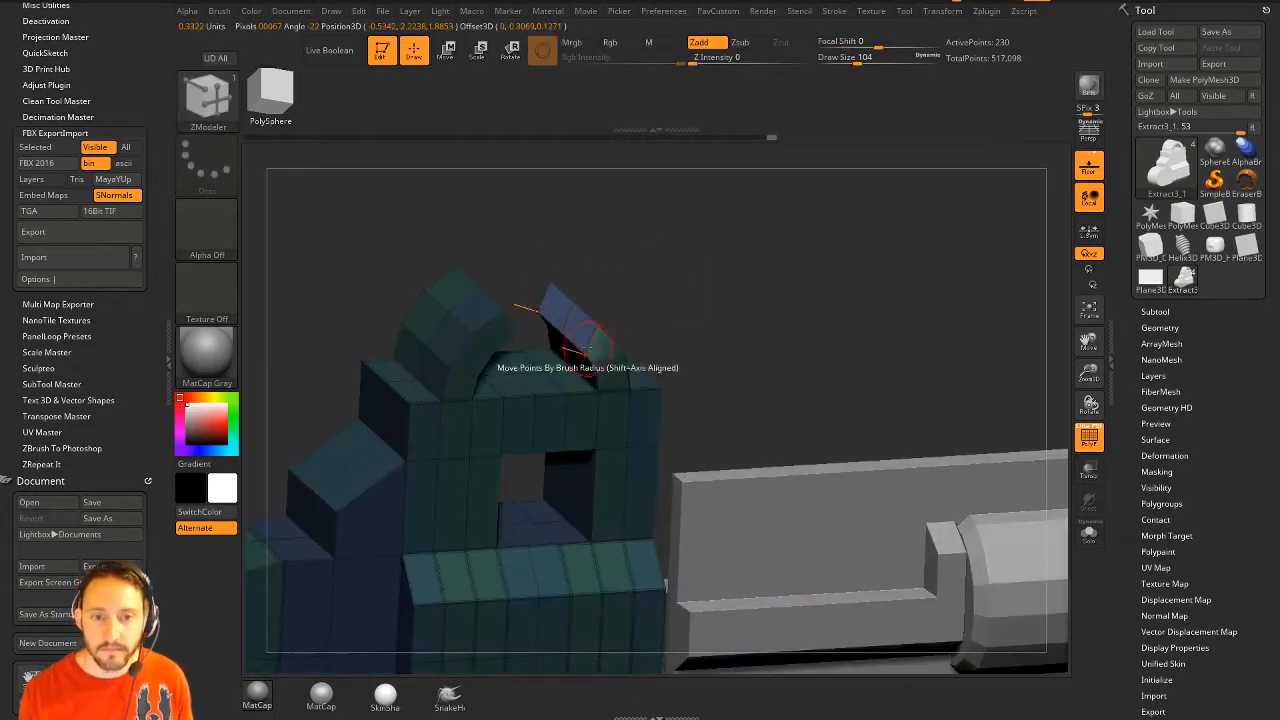
pyautogui.click(562, 327)
pyautogui.moveTo(709, 271)
pyautogui.keyDown('ctrl'); pyautogui.mouseDown()
pyautogui.moveTo(769, 309)
pyautogui.moveTo(674, 274)
pyautogui.moveTo(802, 283)
pyautogui.moveTo(717, 311)
pyautogui.moveTo(708, 262)
pyautogui.moveTo(697, 263)
pyautogui.mouseUp(); pyautogui.keyUp('ctrl')
pyautogui.press('f')
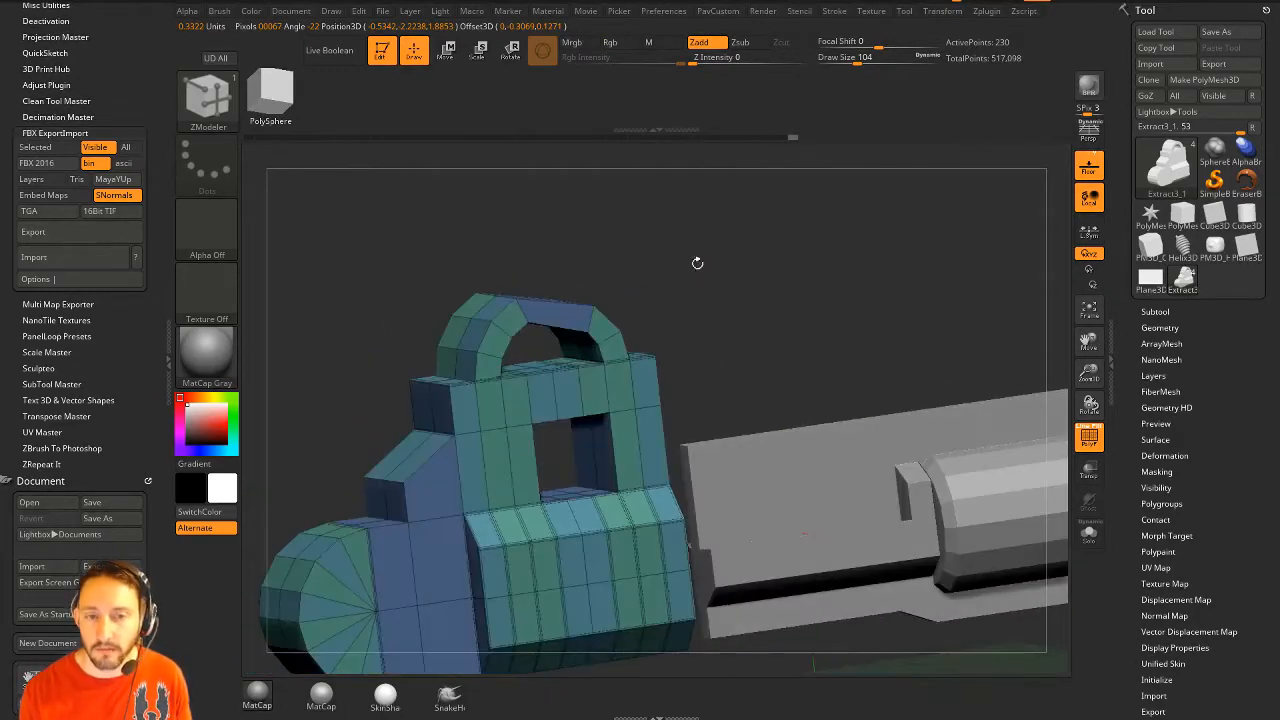
# Try reshaping the rectangular opening from the side view with ClipCircleCenter circles centred on it
pyautogui.moveTo(786, 322); pyautogui.dragTo(834, 293)
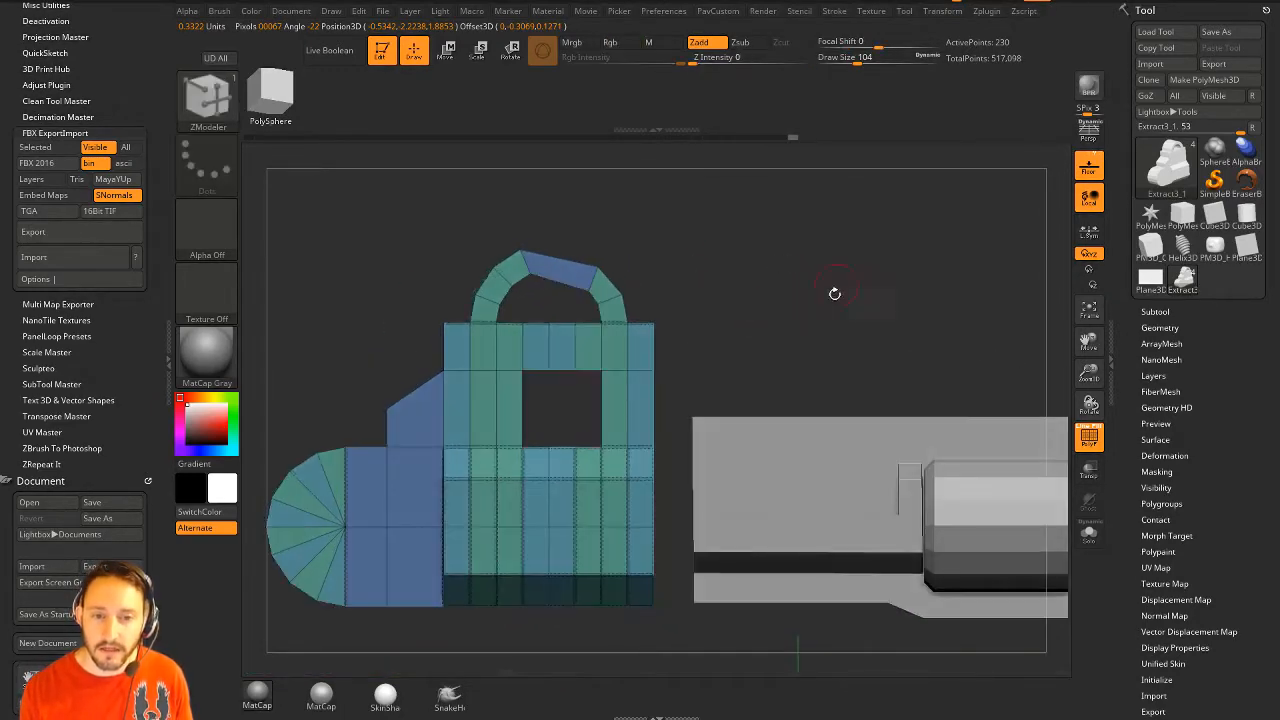
pyautogui.keyDown('ctrl'); pyautogui.keyDown('shift'); pyautogui.click(214, 100); pyautogui.keyUp('shift'); pyautogui.keyUp('ctrl')
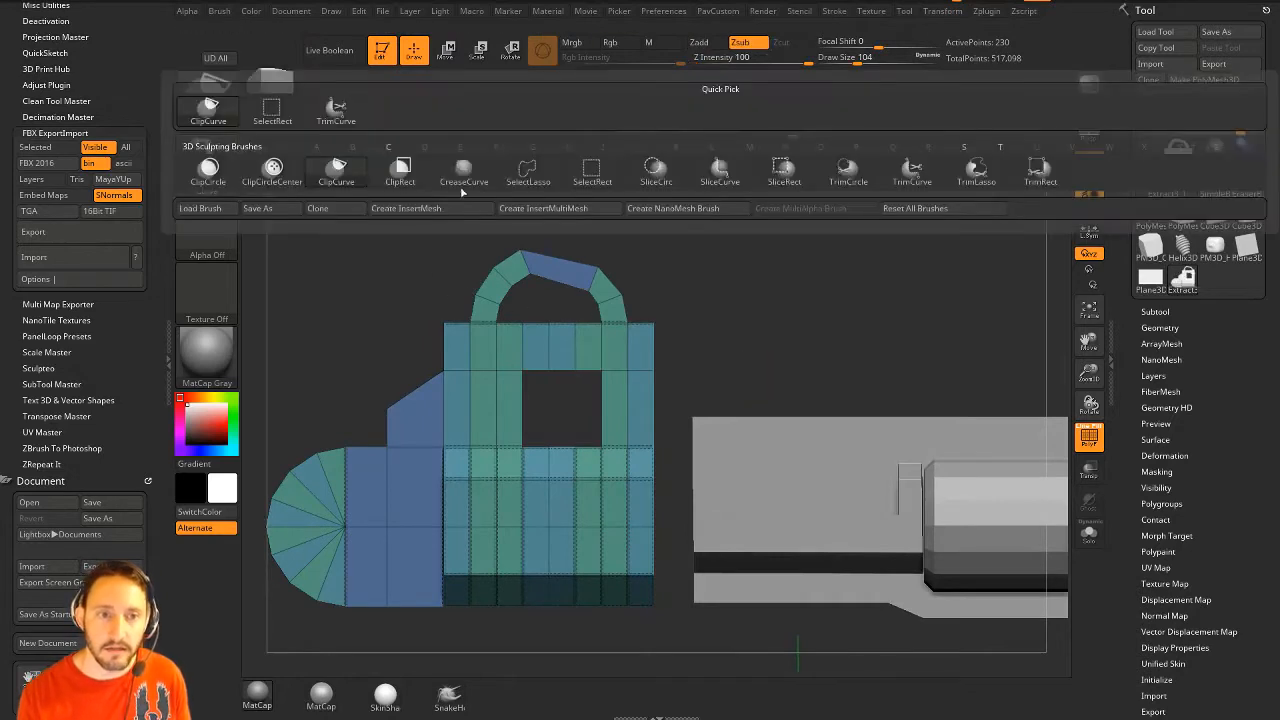
pyautogui.click(272, 168)
pyautogui.keyDown('ctrl'); pyautogui.keyDown('shift'); pyautogui.moveTo(562, 410); pyautogui.dragTo(634, 458); pyautogui.keyUp('shift'); pyautogui.keyUp('ctrl')
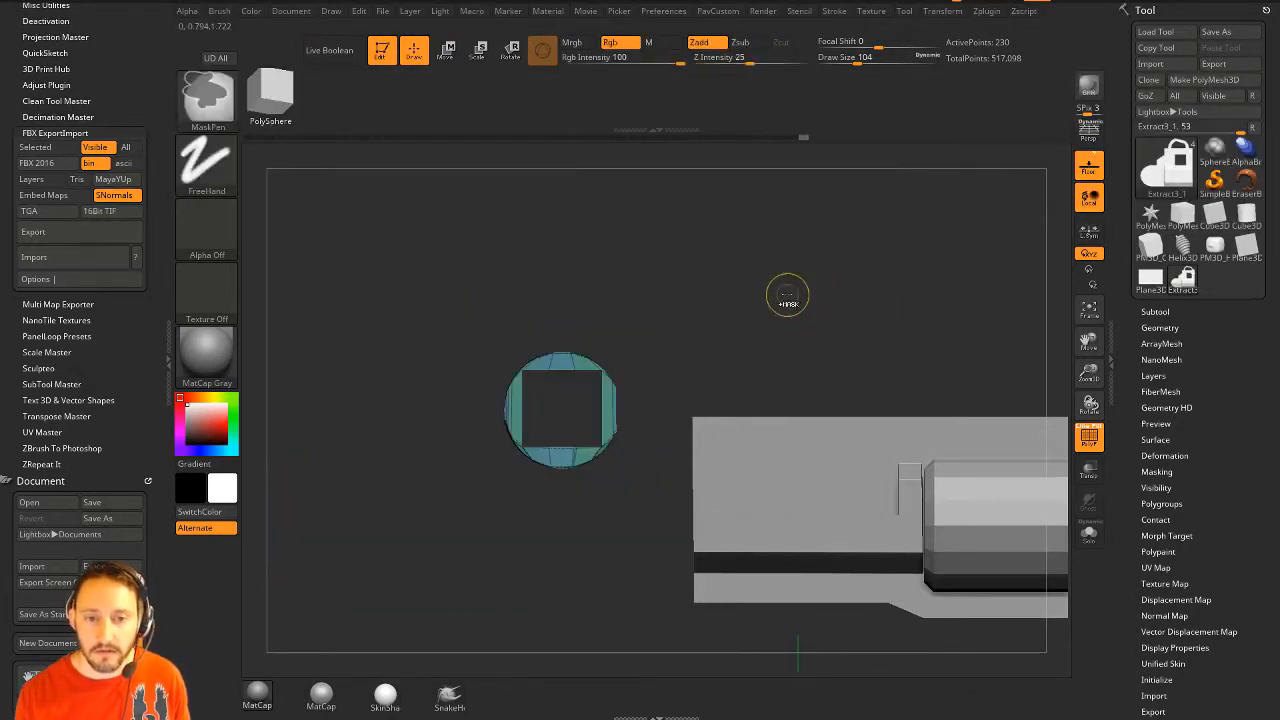
pyautogui.hotkey('ctrl', 'z')
pyautogui.keyDown('ctrl'); pyautogui.keyDown('shift'); pyautogui.moveTo(562, 407); pyautogui.dragTo(618, 438); pyautogui.keyUp('shift'); pyautogui.keyUp('ctrl')
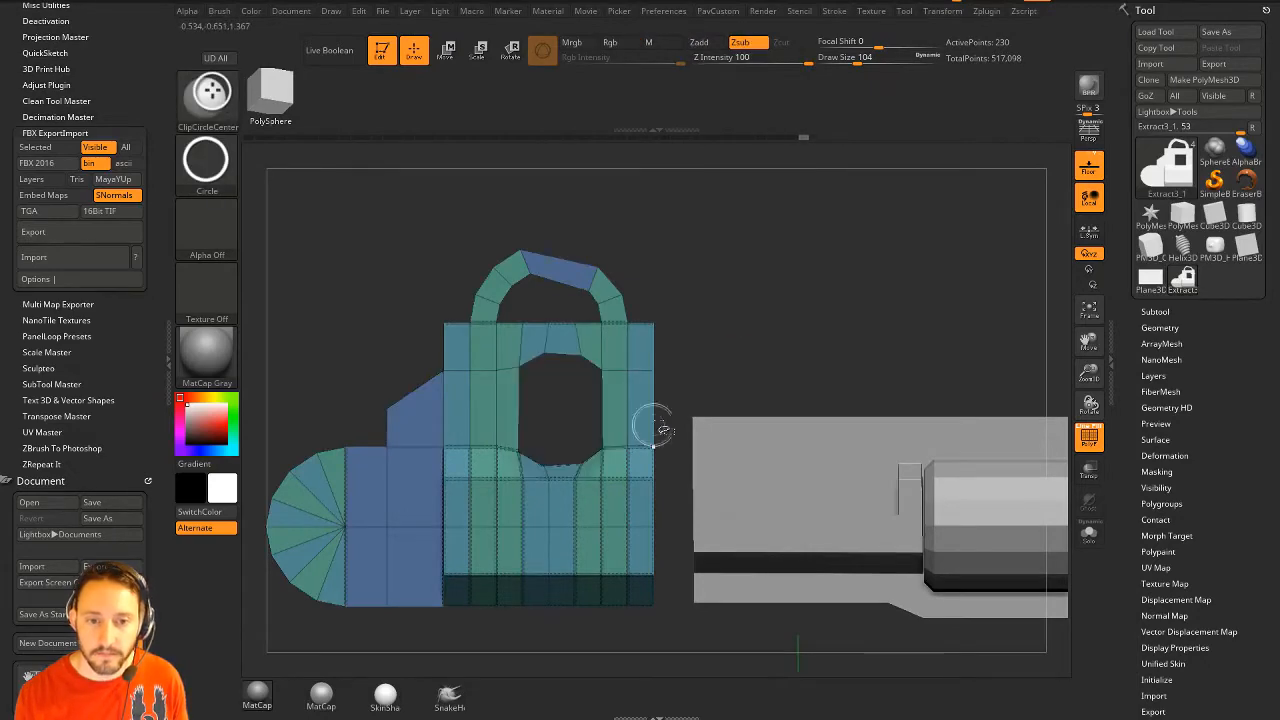
pyautogui.moveTo(779, 323)
pyautogui.mouseDown()
pyautogui.moveTo(730, 330)
pyautogui.moveTo(775, 323)
pyautogui.mouseUp()
pyautogui.keyDown('shift'); pyautogui.moveTo(700, 372); pyautogui.dragTo(809, 291); pyautogui.keyUp('shift')
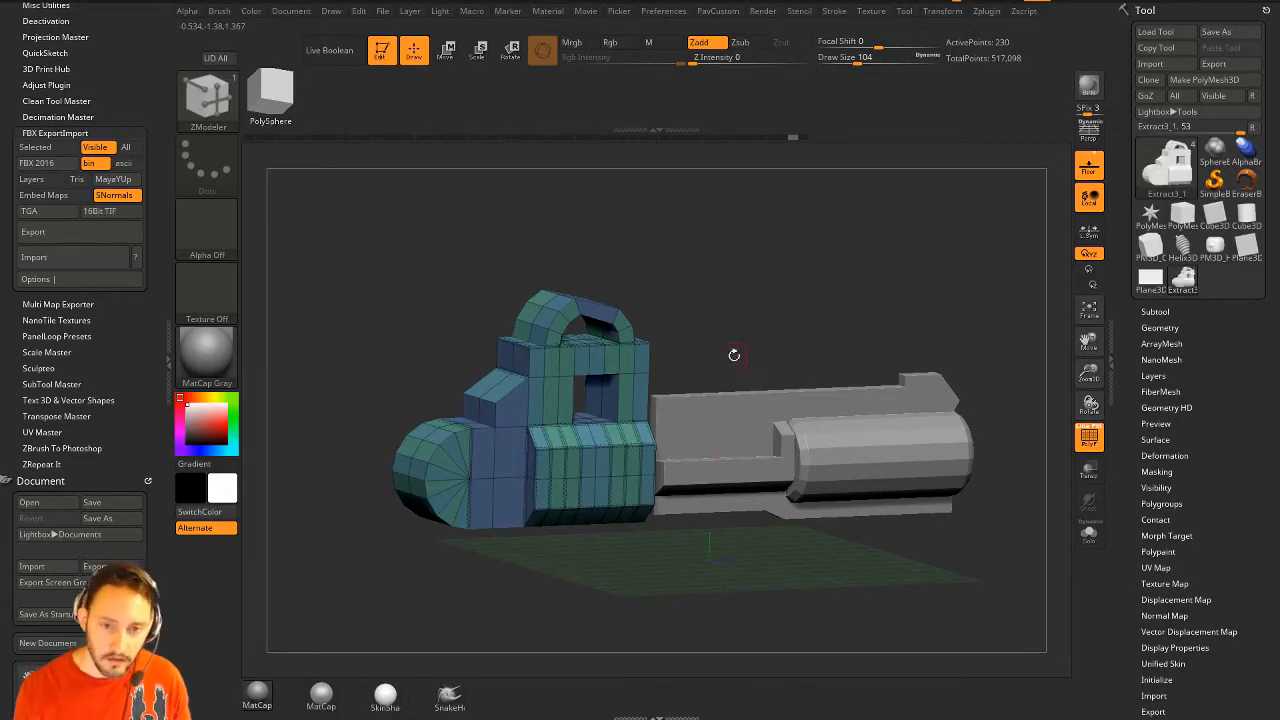
# Mask all but the raised section's upper front corner and move that corner down to form a chamfer, then clear the mask
pyautogui.moveTo(734, 355)
pyautogui.keyDown('alt'); pyautogui.mouseDown()
pyautogui.moveTo(726, 324)
pyautogui.moveTo(792, 322)
pyautogui.moveTo(765, 332)
pyautogui.moveTo(786, 306)
pyautogui.moveTo(743, 357)
pyautogui.moveTo(743, 336)
pyautogui.mouseUp(); pyautogui.keyUp('alt')
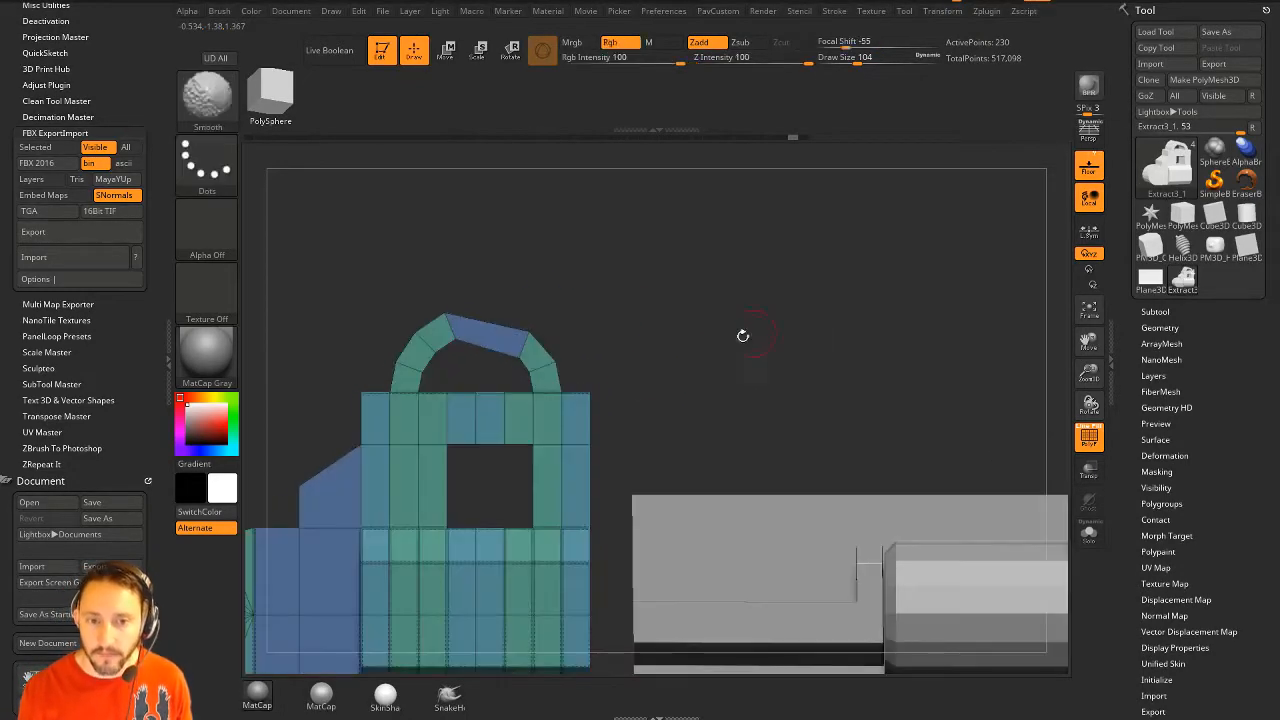
pyautogui.keyDown('ctrl'); pyautogui.moveTo(643, 326); pyautogui.dragTo(515, 362); pyautogui.keyUp('ctrl')
pyautogui.keyDown('ctrl'); pyautogui.click(634, 355); pyautogui.keyUp('ctrl')
pyautogui.press('w')
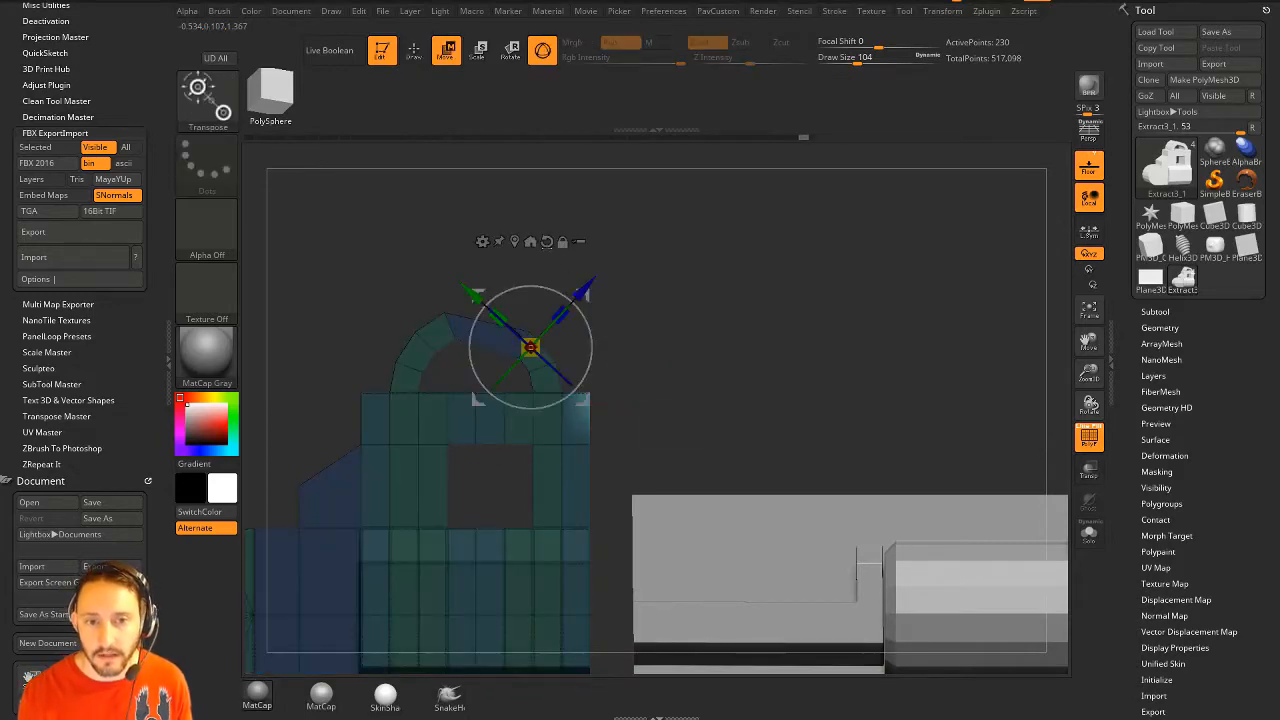
pyautogui.click(547, 241)
pyautogui.moveTo(531, 268); pyautogui.dragTo(531, 301)
pyautogui.keyDown('ctrl'); pyautogui.moveTo(660, 320); pyautogui.dragTo(700, 355); pyautogui.keyUp('ctrl')
pyautogui.press('q')
pyautogui.keyDown('ctrl'); pyautogui.moveTo(763, 355); pyautogui.dragTo(763, 317, button='right'); pyautogui.keyUp('ctrl')
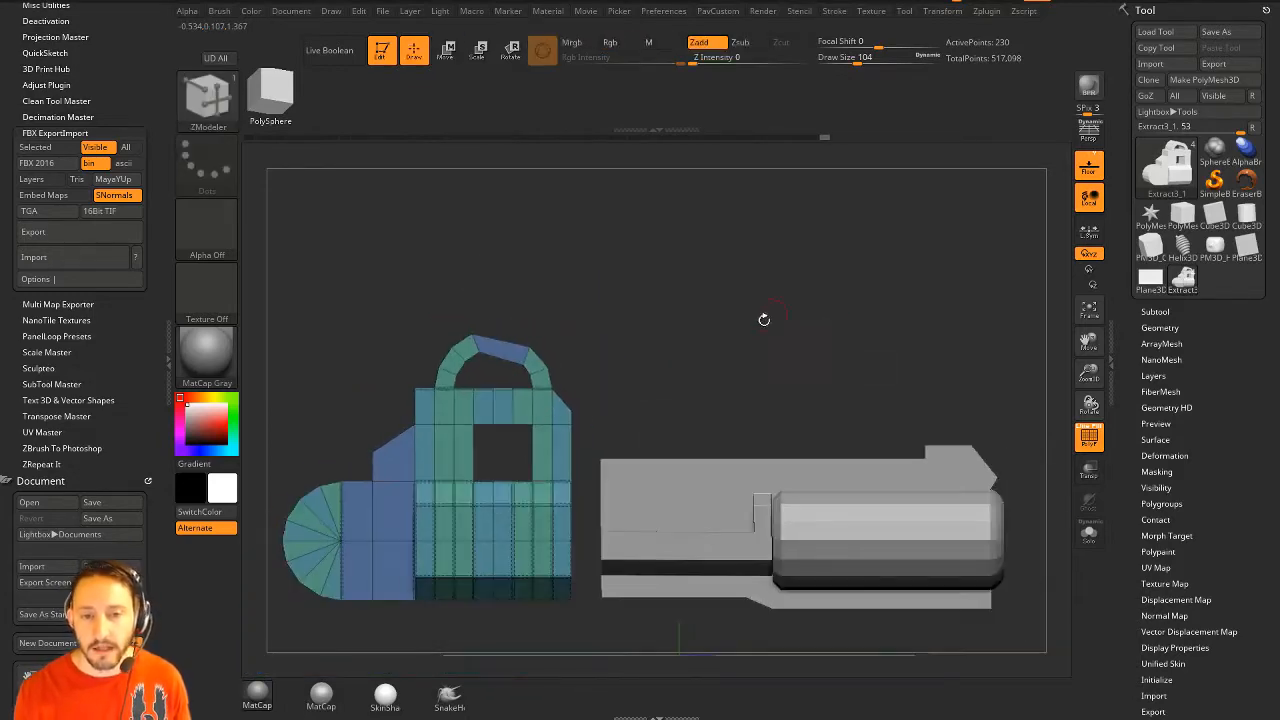
# Turn on Dynamic Subdiv for the part, always accepting its auto-activation, and hide the polyframe
pyautogui.moveTo(763, 317)
pyautogui.mouseDown()
pyautogui.moveTo(820, 346)
pyautogui.moveTo(752, 338)
pyautogui.moveTo(779, 286)
pyautogui.moveTo(800, 314)
pyautogui.moveTo(807, 291)
pyautogui.moveTo(806, 303)
pyautogui.moveTo(869, 277)
pyautogui.moveTo(858, 262)
pyautogui.mouseUp()
pyautogui.press('d')
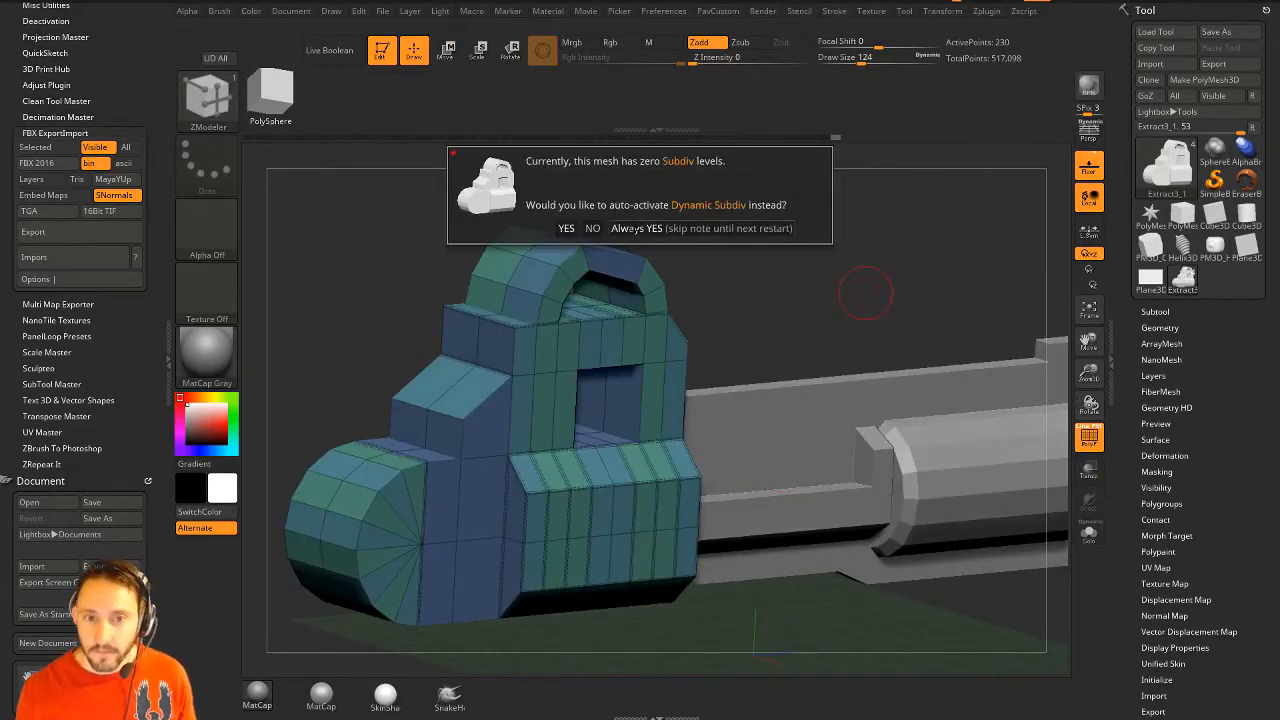
pyautogui.click(634, 228)
pyautogui.hotkey('shift', 'f')
pyautogui.moveTo(766, 286); pyautogui.dragTo(786, 291)
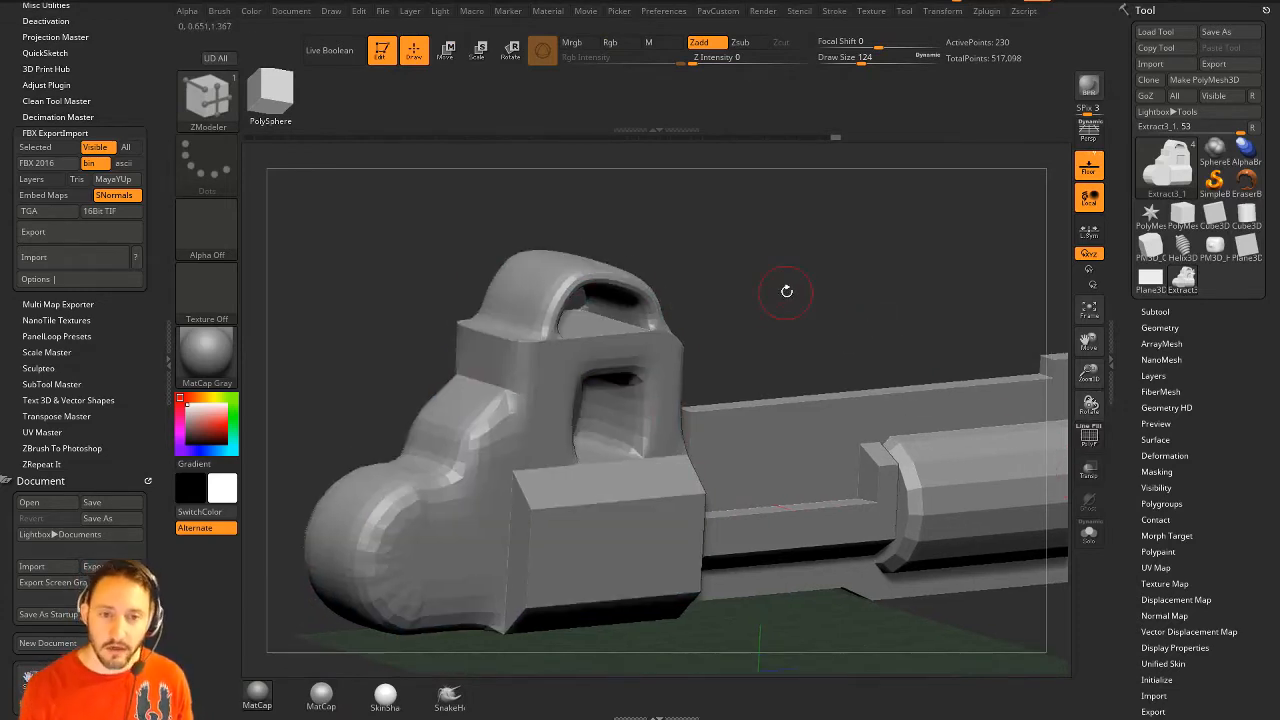
# Quick-save the project and remove all creases from the smoothed part
pyautogui.press('space')
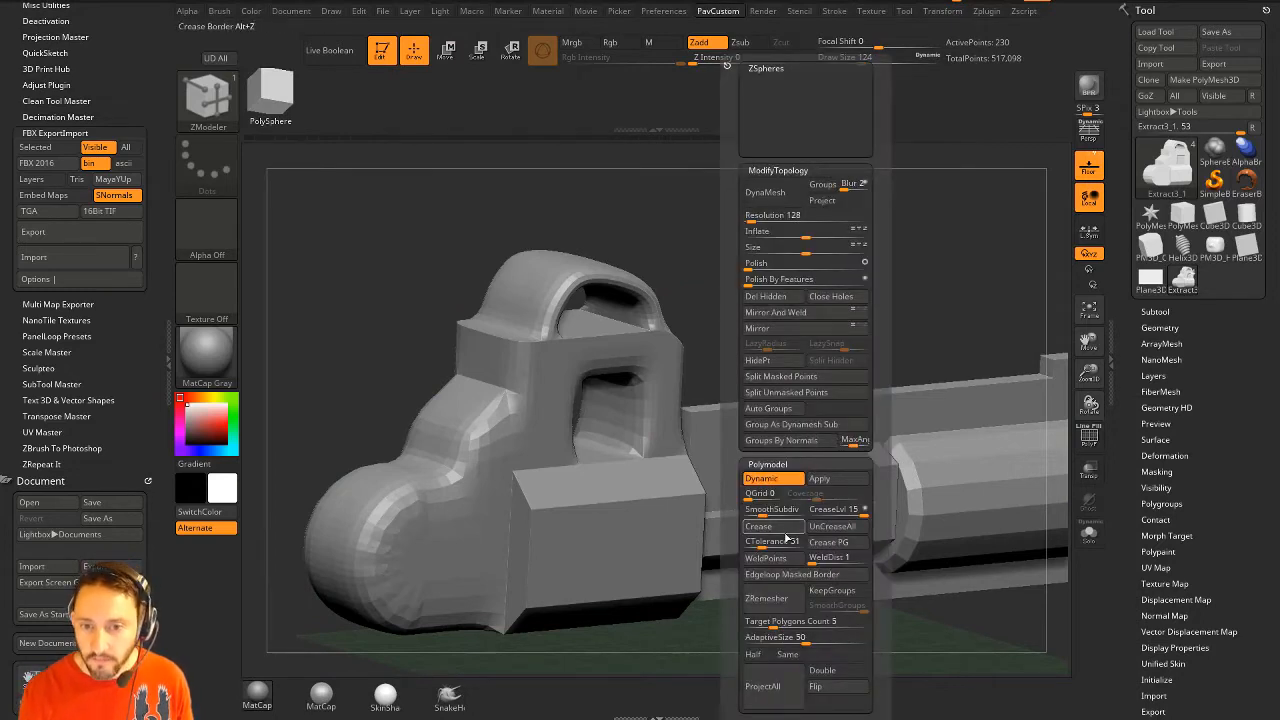
pyautogui.hotkey('ctrl', 's')
pyautogui.press('2')
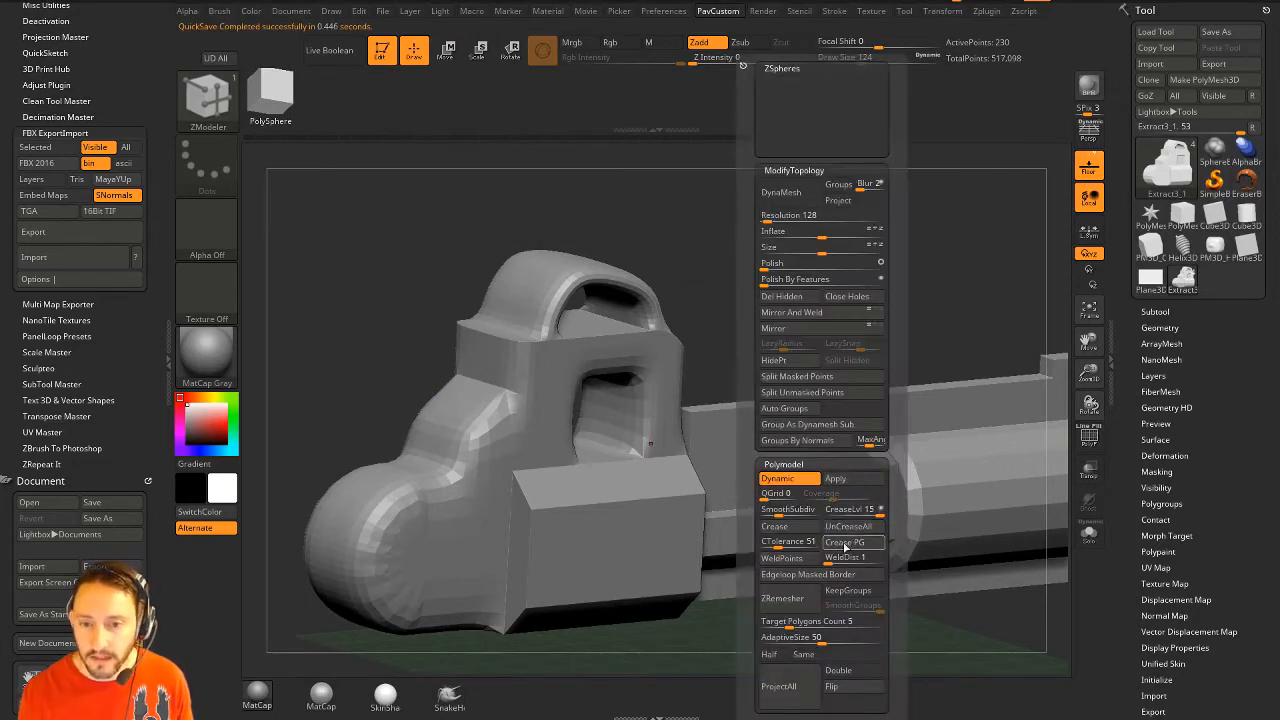
pyautogui.click(849, 527)
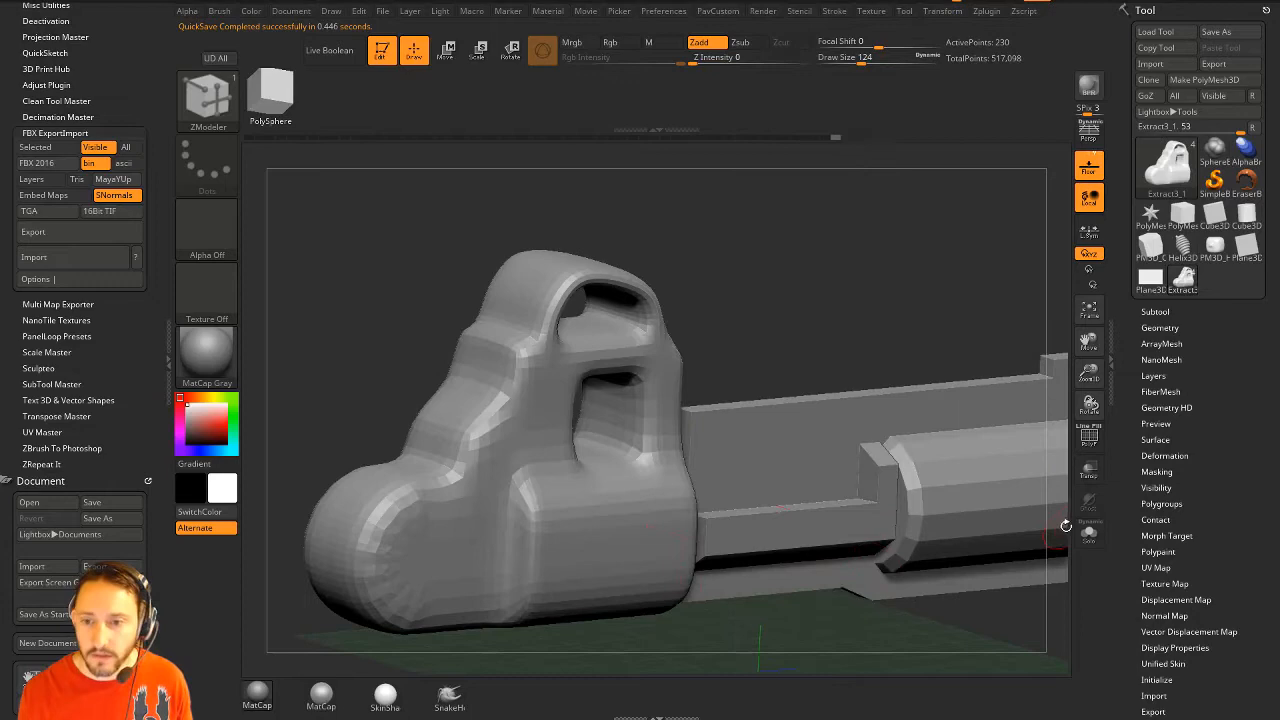
# Show the polyframe, isolate the part in Solo mode, and crease its edges with a CTolerance of 51
pyautogui.click(1088, 436)
pyautogui.moveTo(888, 270); pyautogui.dragTo(873, 262)
pyautogui.click(1089, 533)
pyautogui.moveTo(940, 374); pyautogui.dragTo(958, 425)
pyautogui.press('2')
pyautogui.click(920, 529)
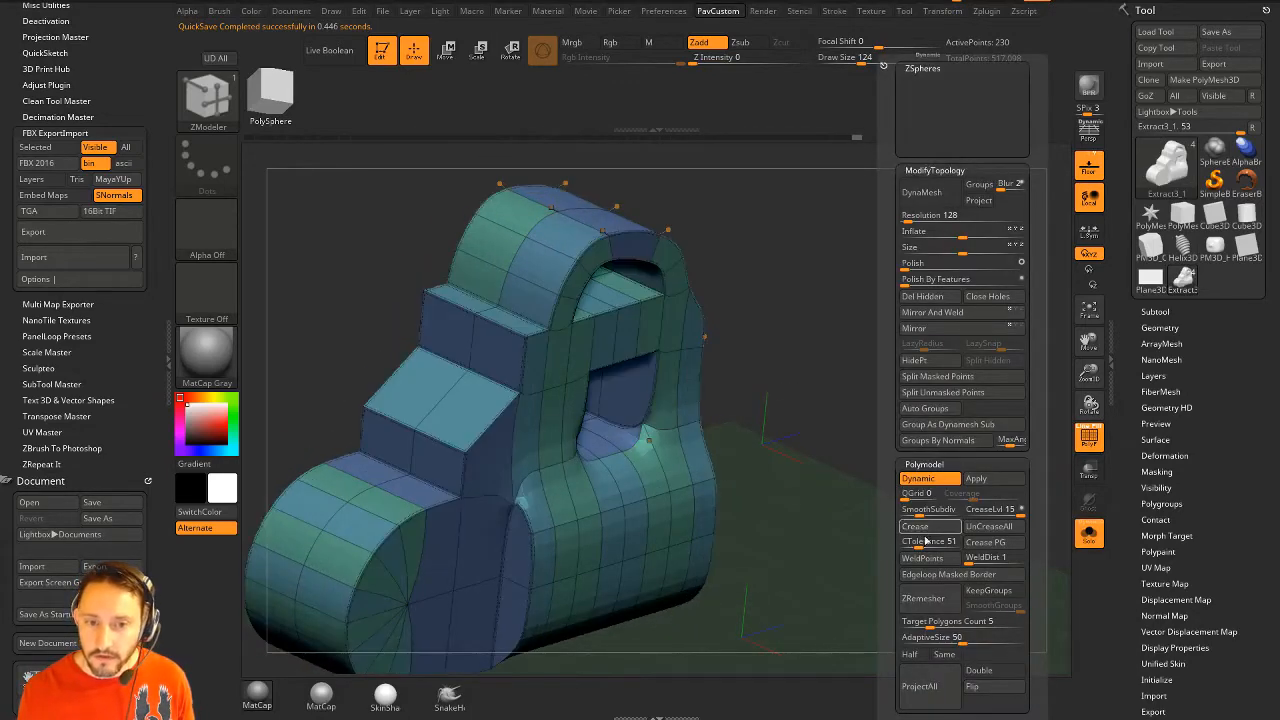
pyautogui.moveTo(849, 548); pyautogui.dragTo(874, 524)
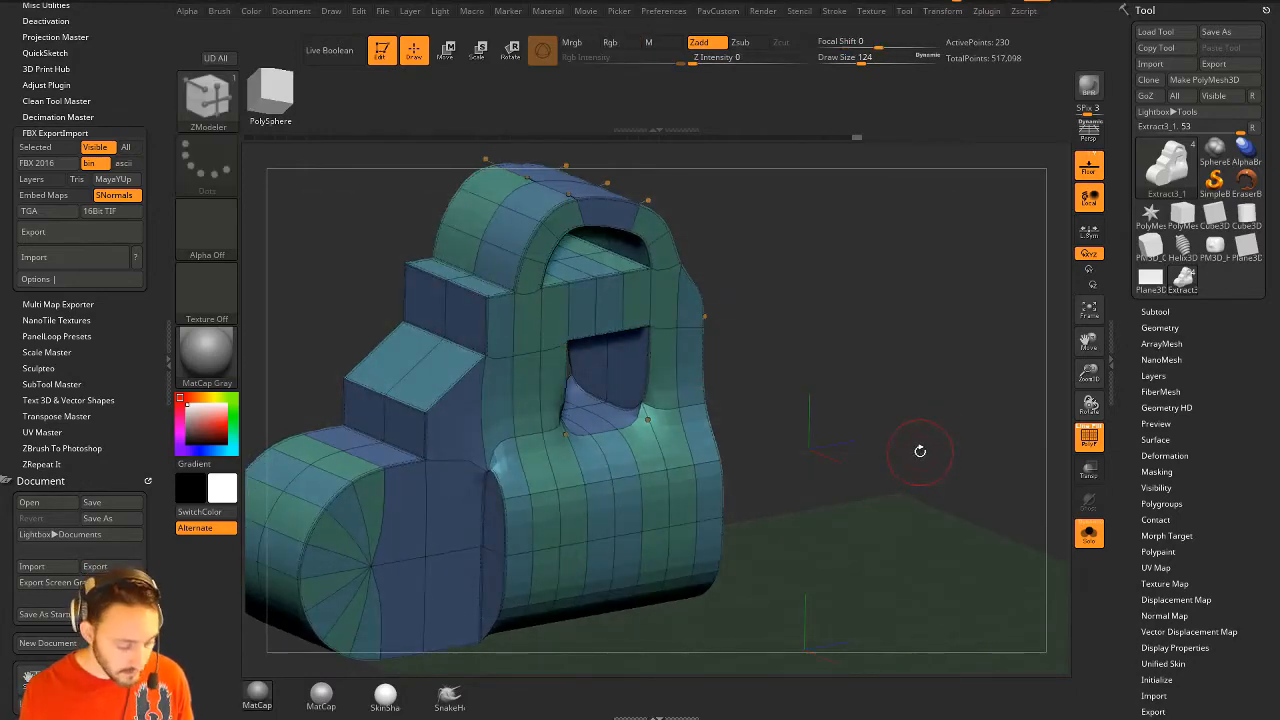
# Turn off Dynamic Subdiv and set the draw size to 59
pyautogui.hotkey('shift', 'd')
pyautogui.keyDown('alt'); pyautogui.moveTo(902, 448); pyautogui.dragTo(926, 441); pyautogui.keyUp('alt')
pyautogui.press('s')
pyautogui.moveTo(925, 441); pyautogui.dragTo(909, 443)
# Crease the part's edges with a CTolerance of 35 and turn Dynamic Subdiv back on
pyautogui.press('2')
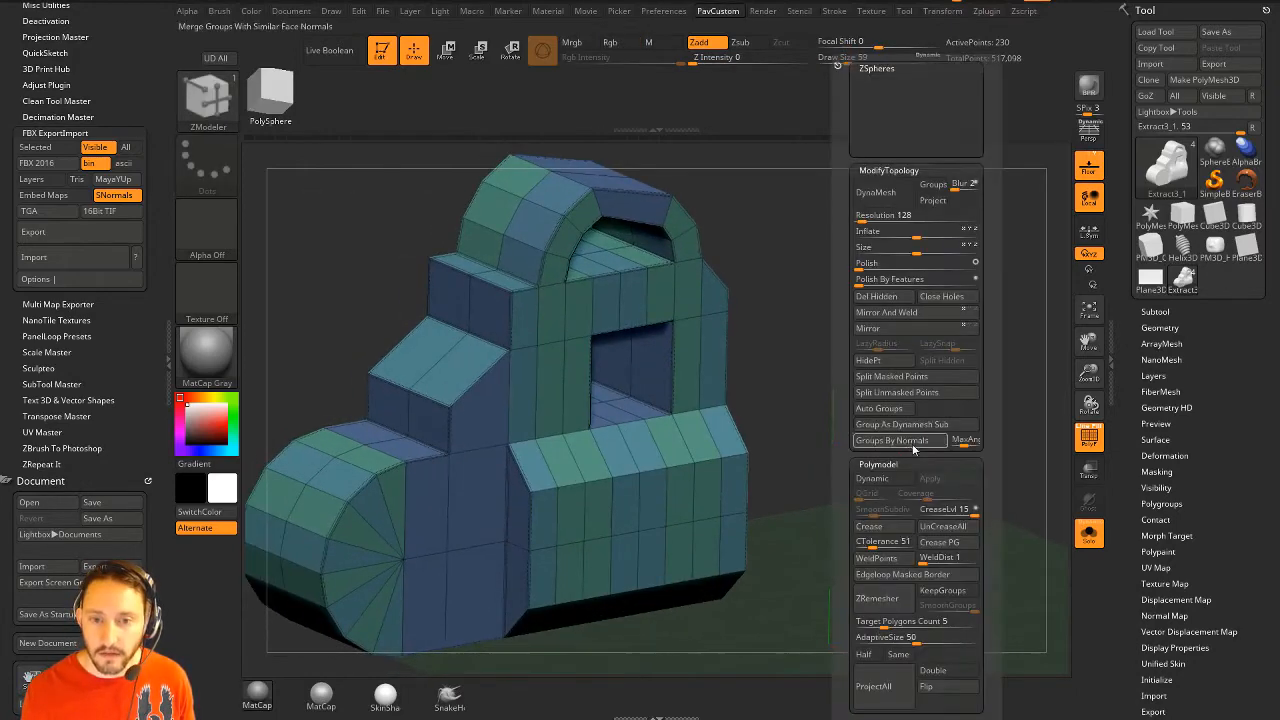
pyautogui.click(868, 543)
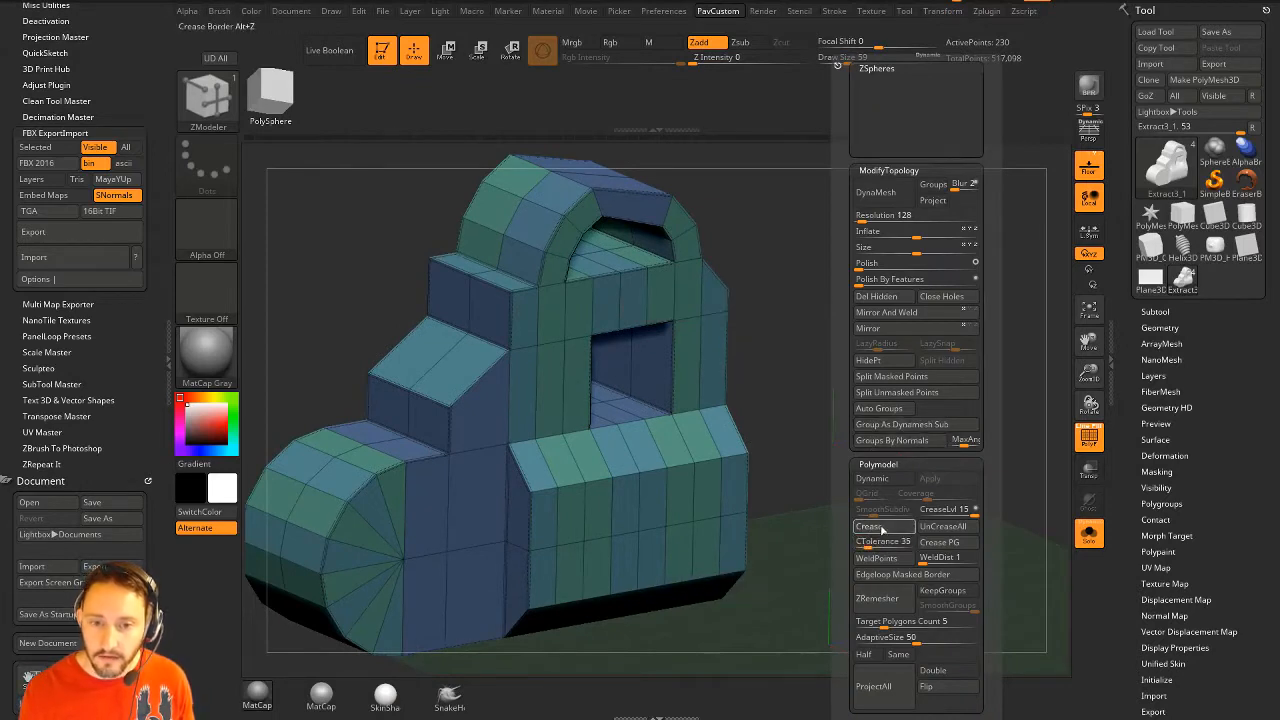
pyautogui.click(882, 529)
pyautogui.press('d')
# Leave Solo mode and examine the smoothed part's creases with the polyframe hidden and shown
pyautogui.click(1080, 522)
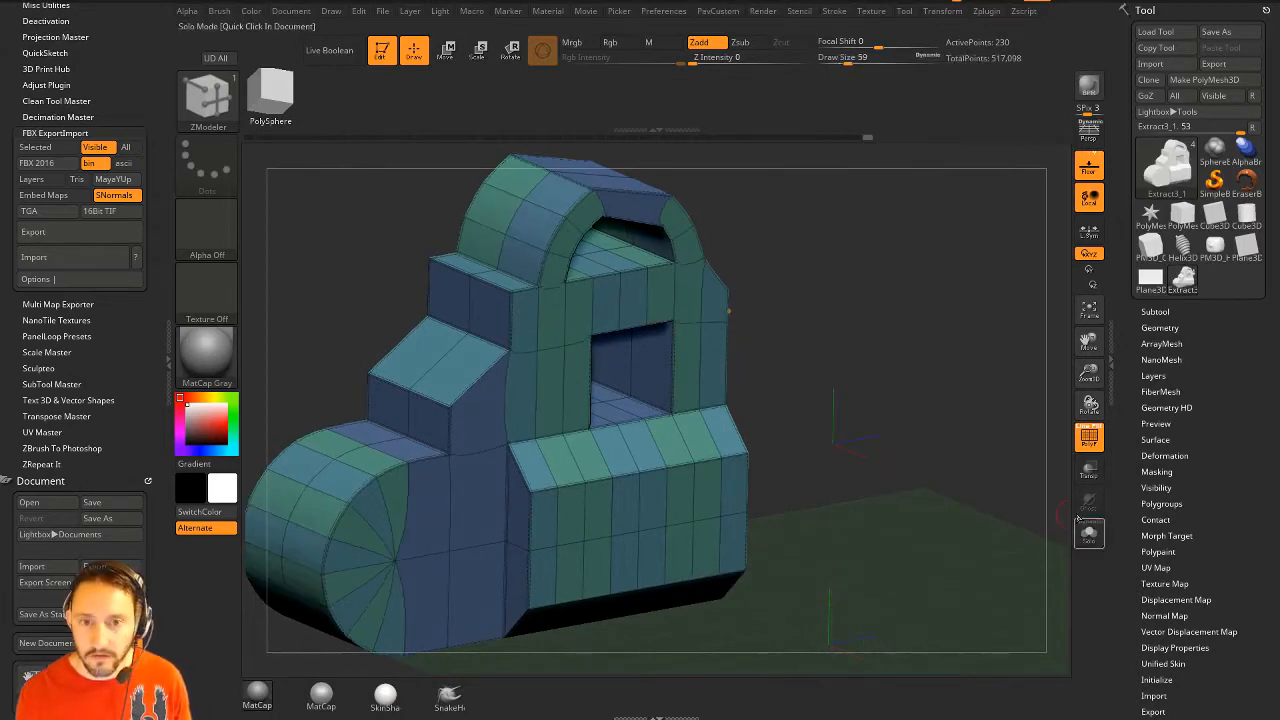
pyautogui.click(1080, 440)
pyautogui.keyDown('alt'); pyautogui.moveTo(971, 316); pyautogui.dragTo(981, 438); pyautogui.keyUp('alt')
pyautogui.click(1079, 445)
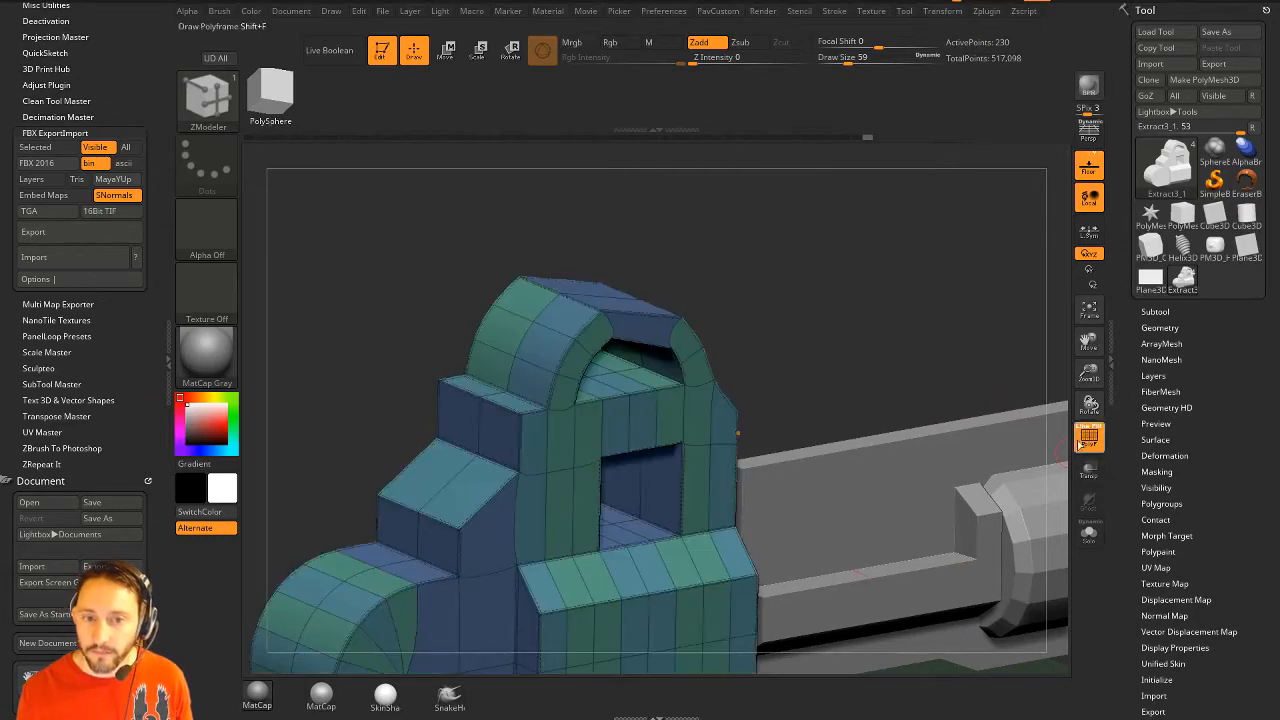
pyautogui.moveTo(950, 312); pyautogui.dragTo(908, 354)
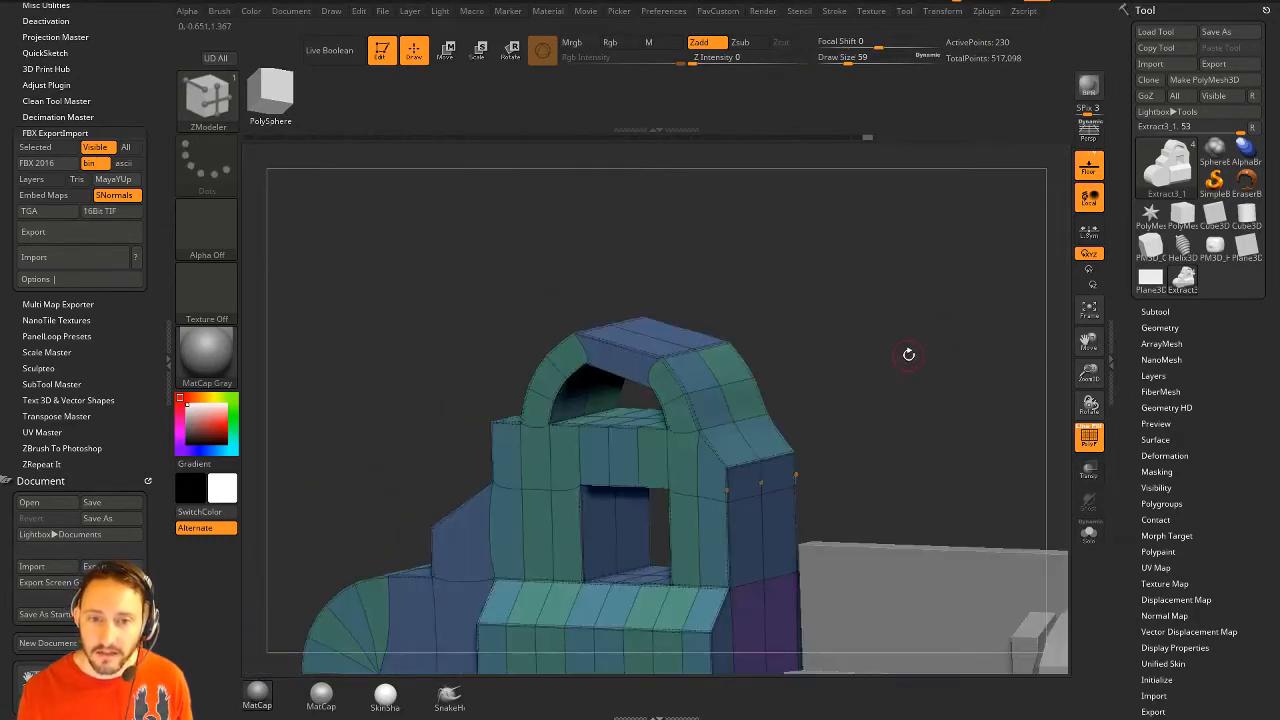
# Set the edge action to Crease and uncrease the edges at both ends of the handle's straight top section
pyautogui.press('space')
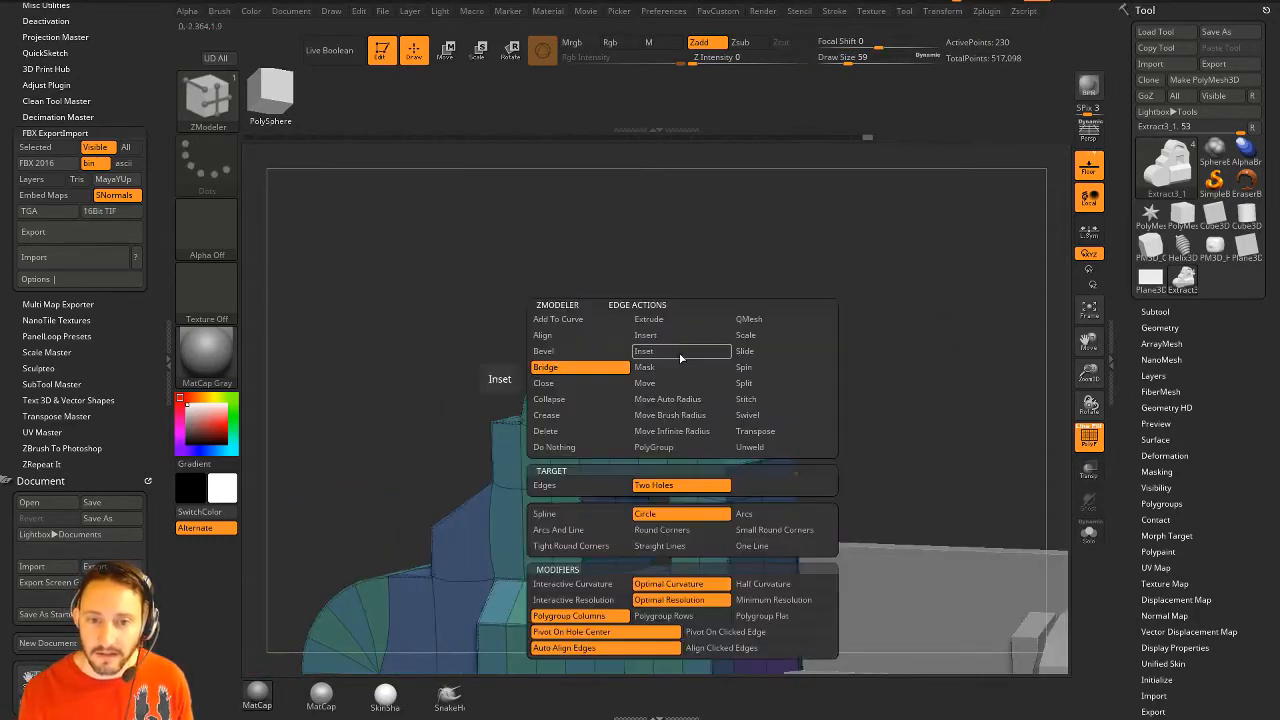
pyautogui.click(581, 400)
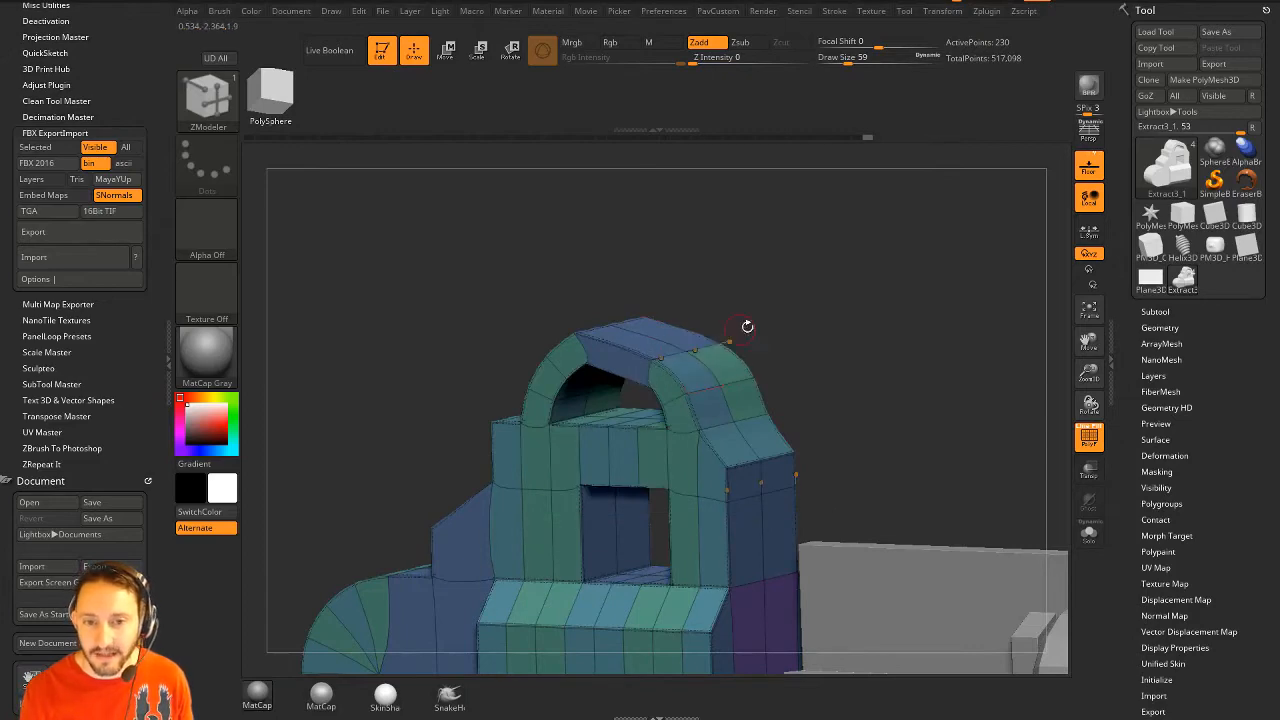
pyautogui.moveTo(747, 326); pyautogui.dragTo(614, 345)
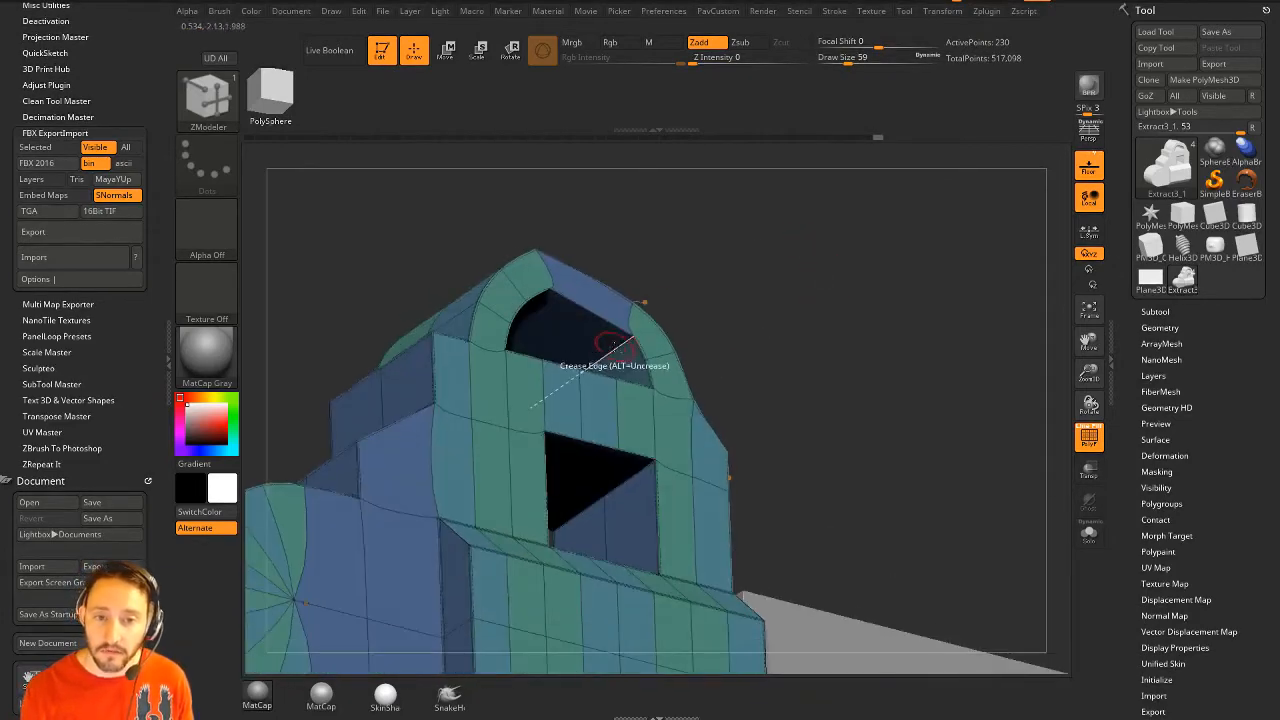
pyautogui.moveTo(757, 257); pyautogui.dragTo(557, 271)
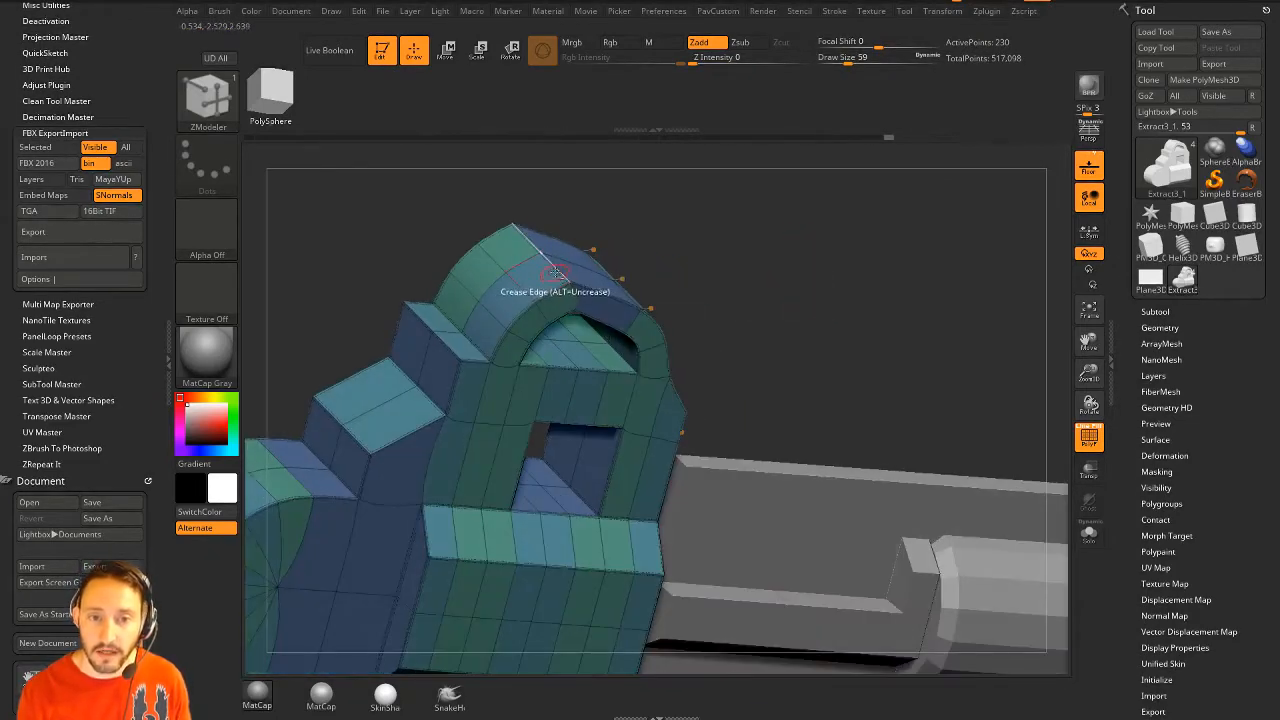
pyautogui.moveTo(600, 225); pyautogui.dragTo(709, 180)
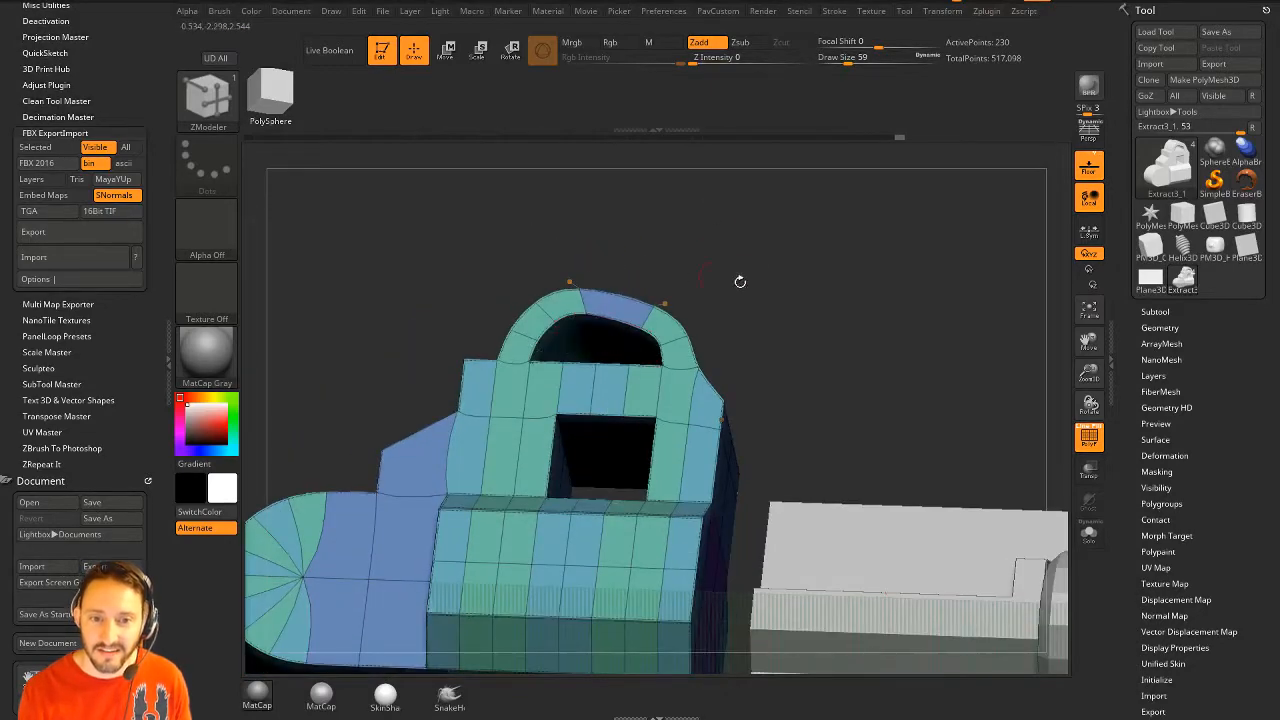
# Regroup the part's polygons by normals
pyautogui.moveTo(740, 281); pyautogui.dragTo(788, 304)
pyautogui.press('2')
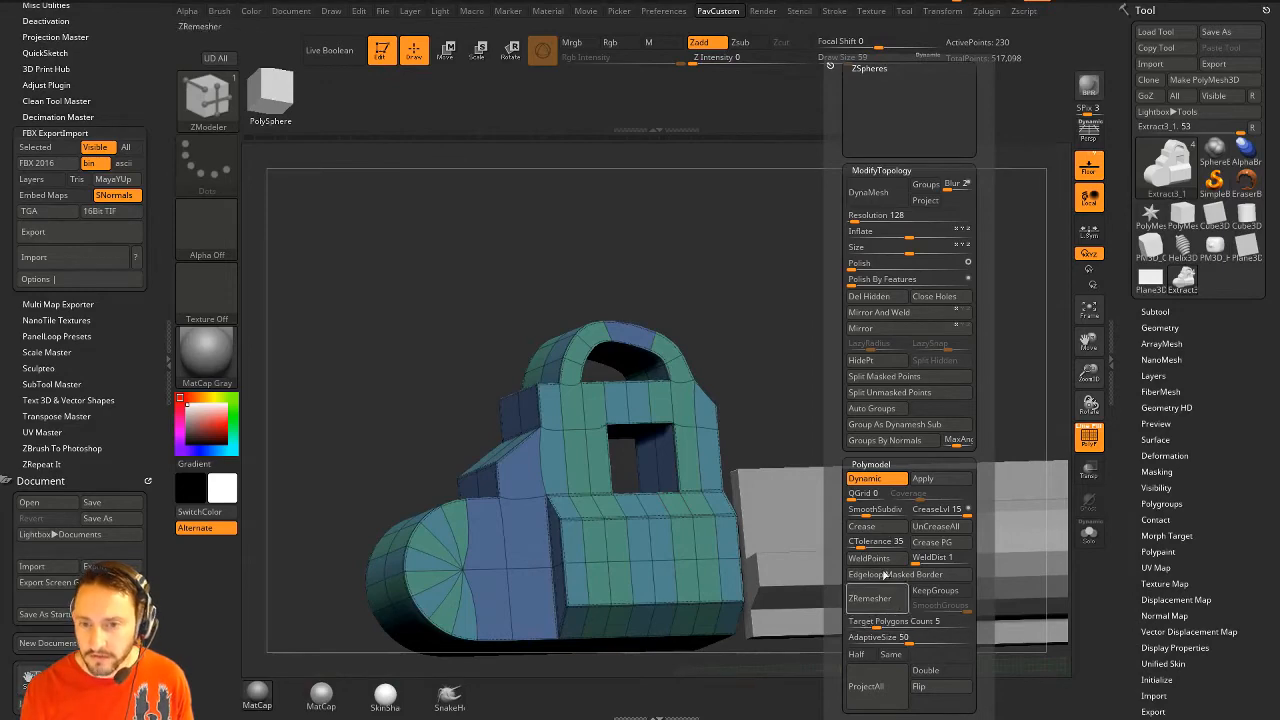
pyautogui.click(872, 408)
pyautogui.moveTo(690, 468); pyautogui.dragTo(734, 439)
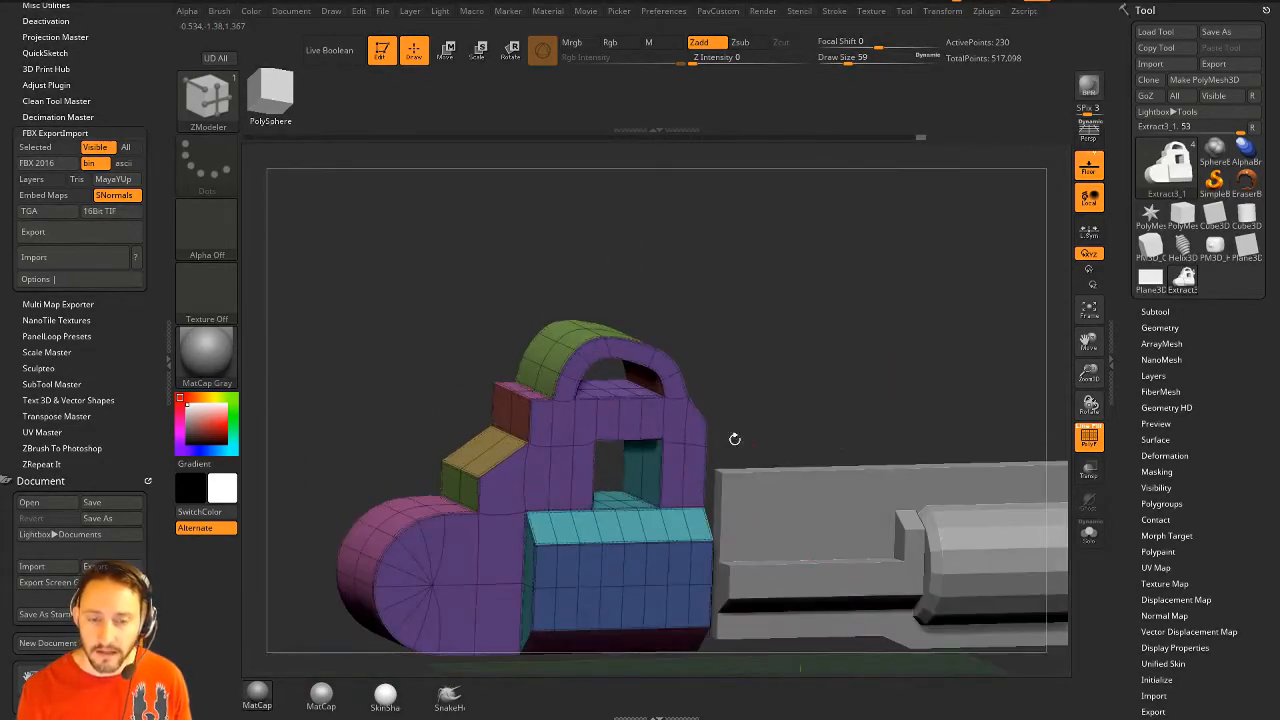
# Mask the part except for the outer upper corner beside the handle's base, move that corner down, and clear the mask
pyautogui.keyDown('shift'); pyautogui.moveTo(801, 408); pyautogui.dragTo(780, 405); pyautogui.keyUp('shift')
pyautogui.keyDown('ctrl'); pyautogui.moveTo(445, 354); pyautogui.dragTo(519, 416); pyautogui.keyUp('ctrl')
pyautogui.keyDown('ctrl'); pyautogui.click(525, 368); pyautogui.keyUp('ctrl')
pyautogui.press('w')
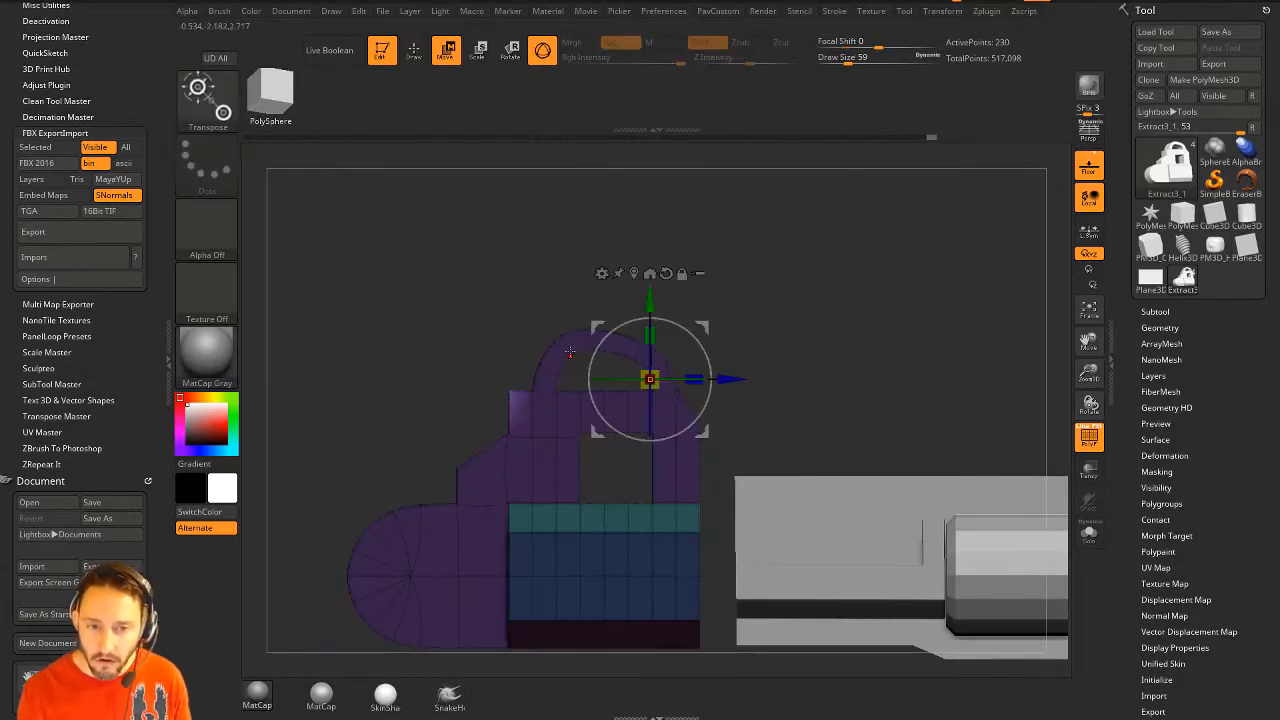
pyautogui.press('q')
pyautogui.keyDown('ctrl'); pyautogui.click(880, 343); pyautogui.keyUp('ctrl')
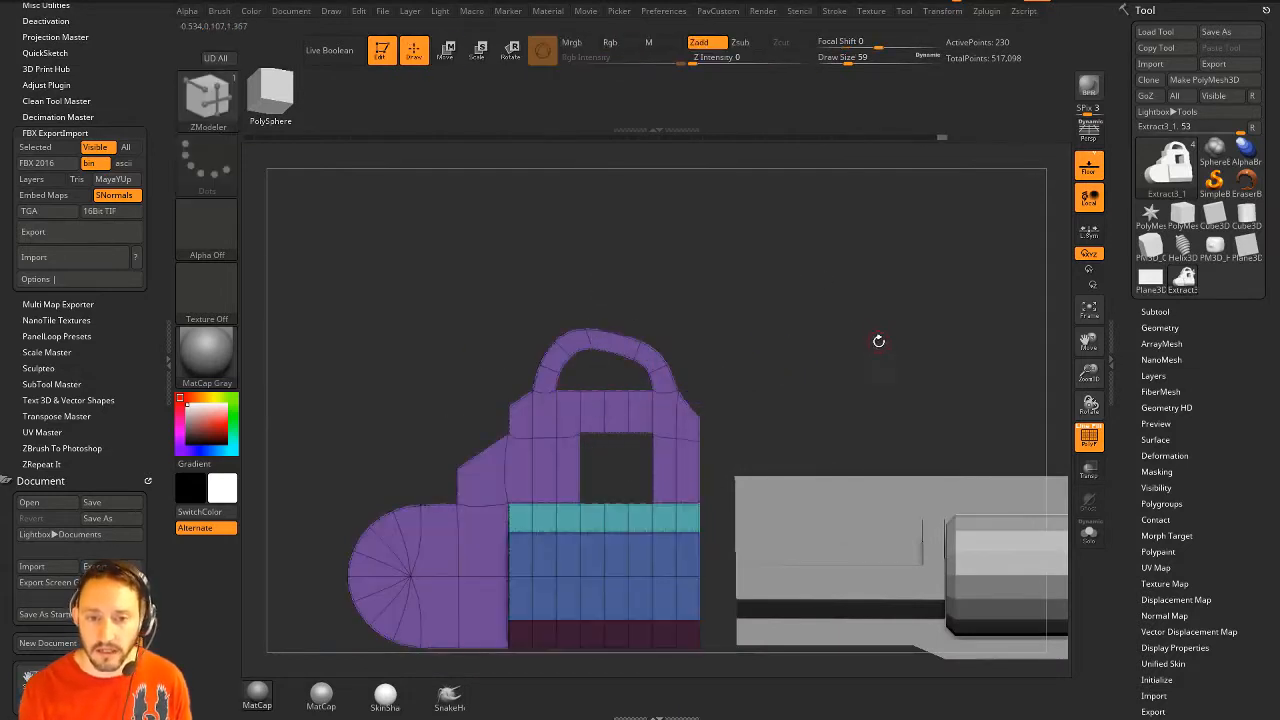
# Examine the regrouped and reshaped part from several angles with the polyframe shown and hidden
pyautogui.moveTo(880, 343)
pyautogui.mouseDown()
pyautogui.moveTo(870, 304)
pyautogui.moveTo(848, 319)
pyautogui.mouseUp()
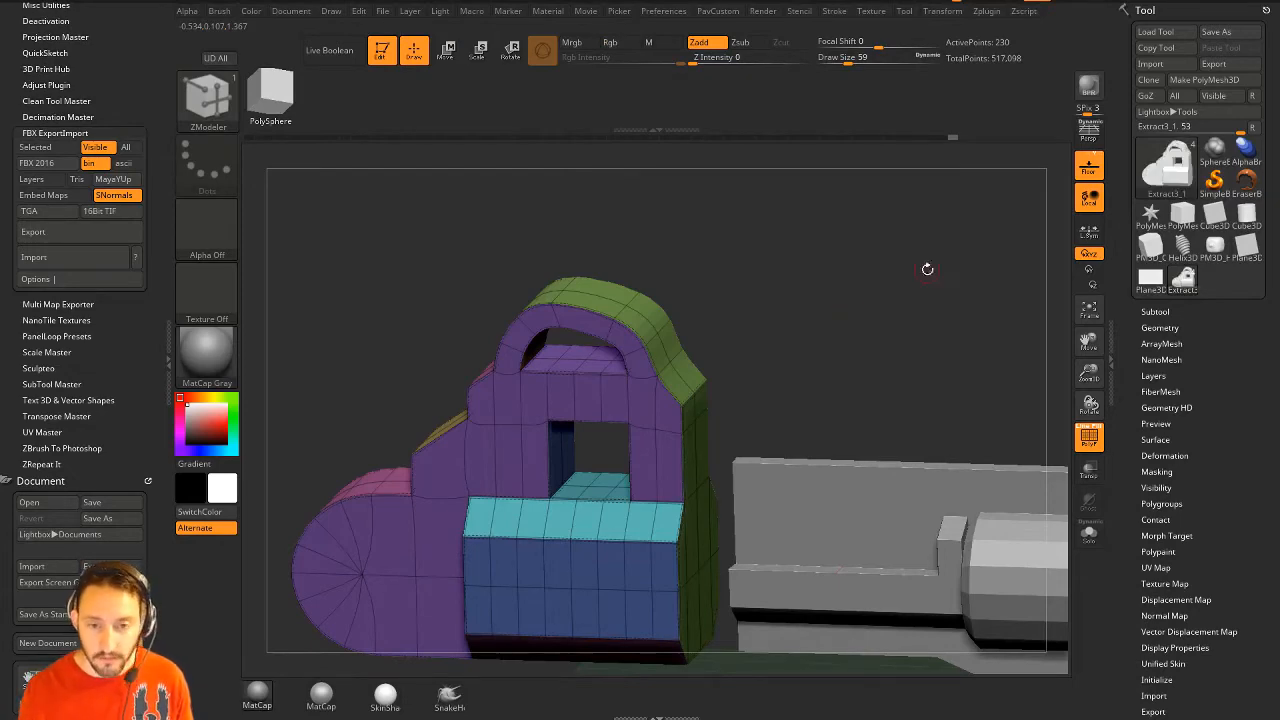
pyautogui.moveTo(928, 269); pyautogui.dragTo(893, 296)
pyautogui.hotkey('shift', 'f')
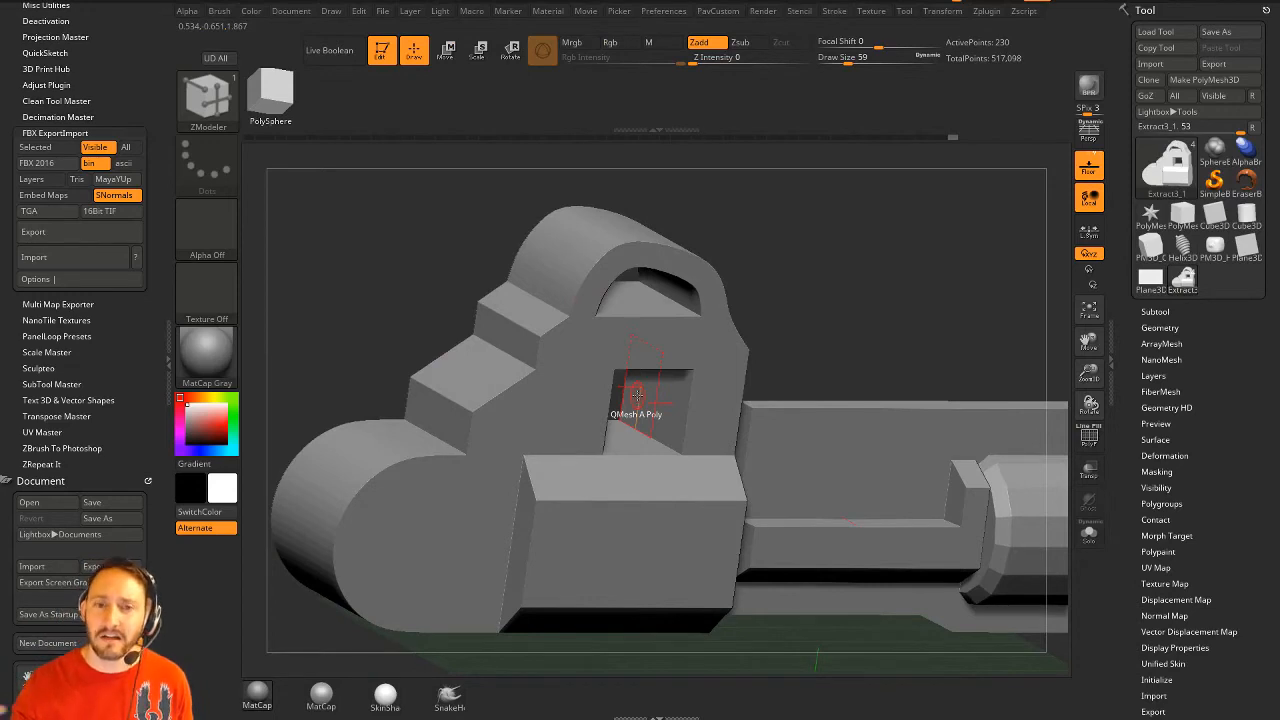
pyautogui.moveTo(1022, 329); pyautogui.dragTo(929, 320)
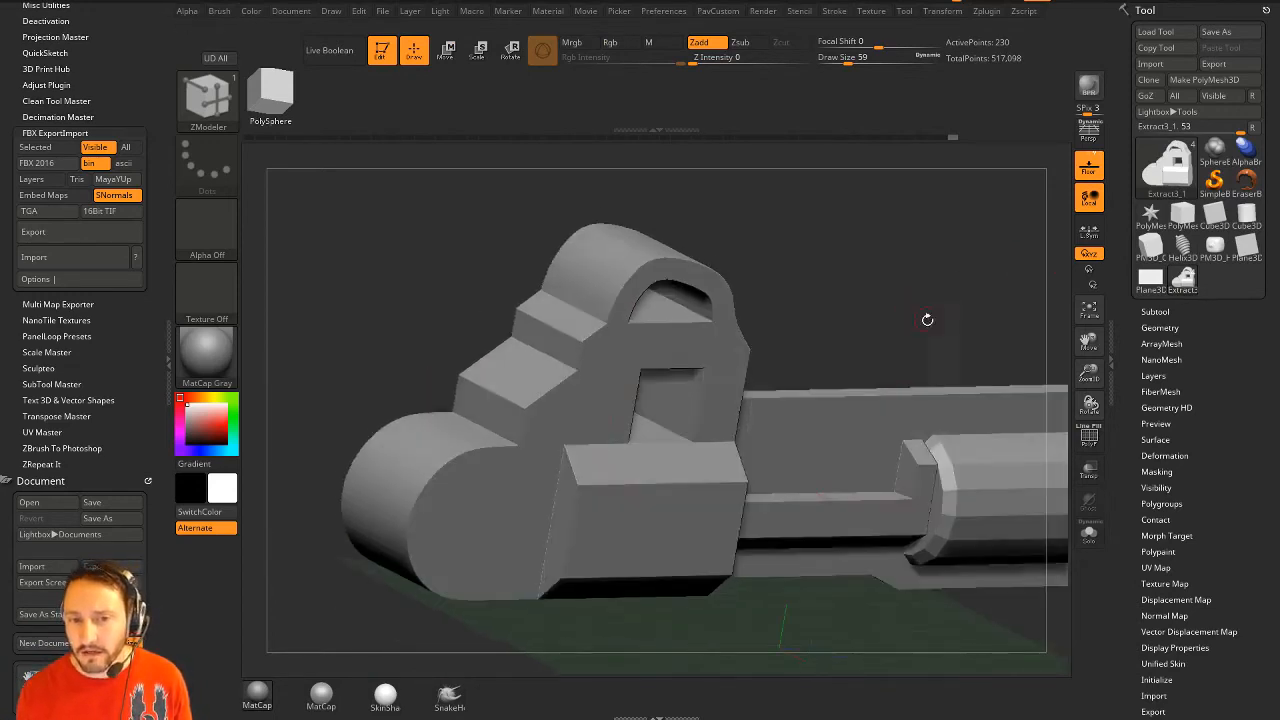
pyautogui.moveTo(1002, 337); pyautogui.dragTo(958, 345)
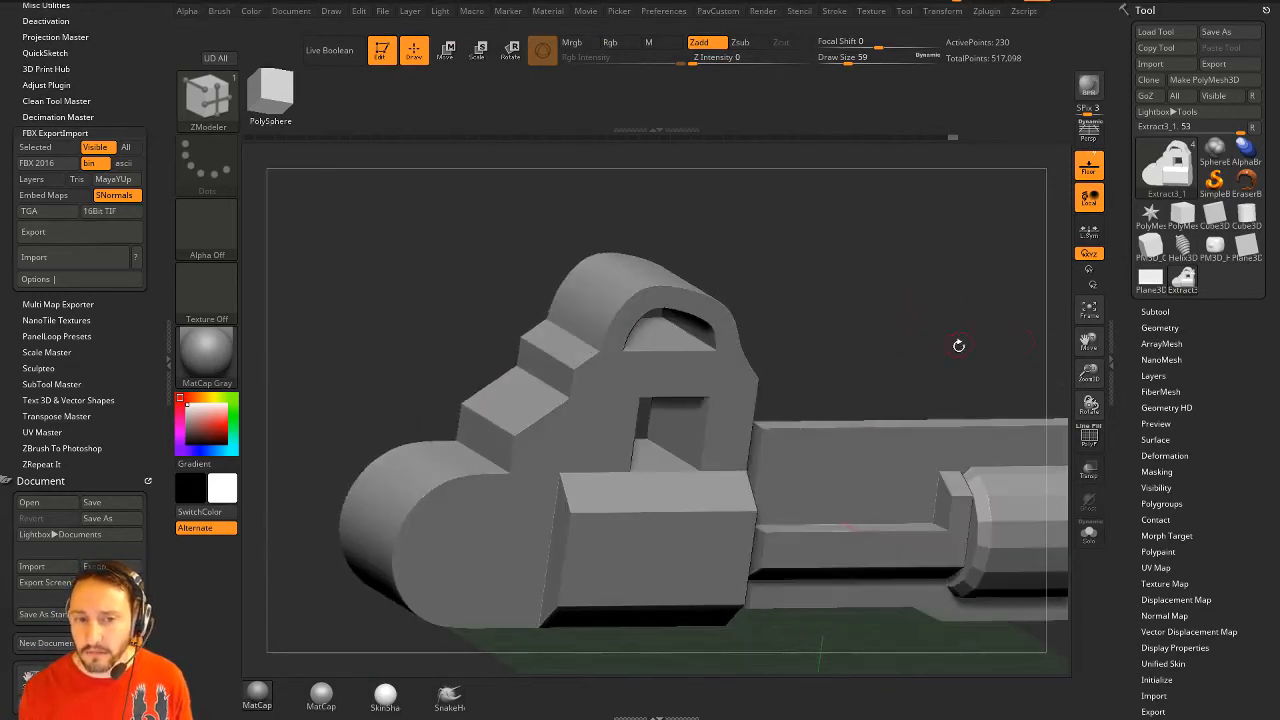
# Set the part's SmoothSubdiv to 4 and CreaseLvl to 2 in the geometry settings
pyautogui.click(1160, 327)
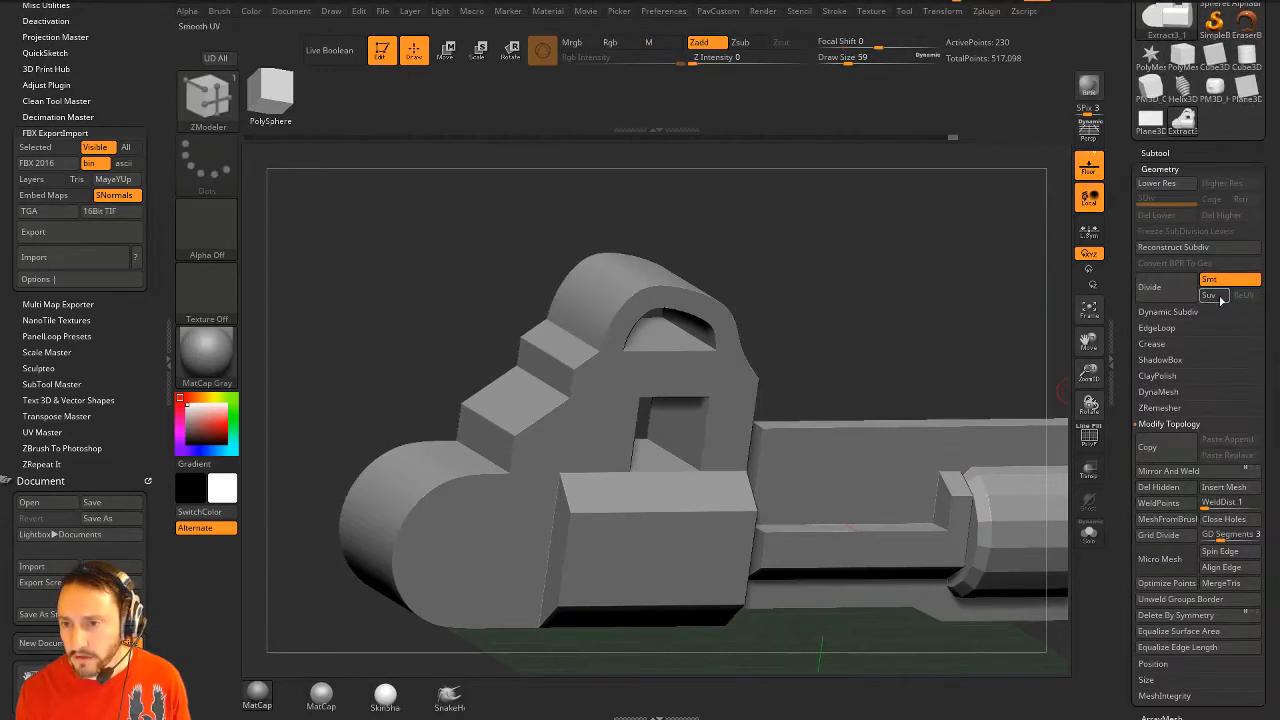
pyautogui.click(1151, 343)
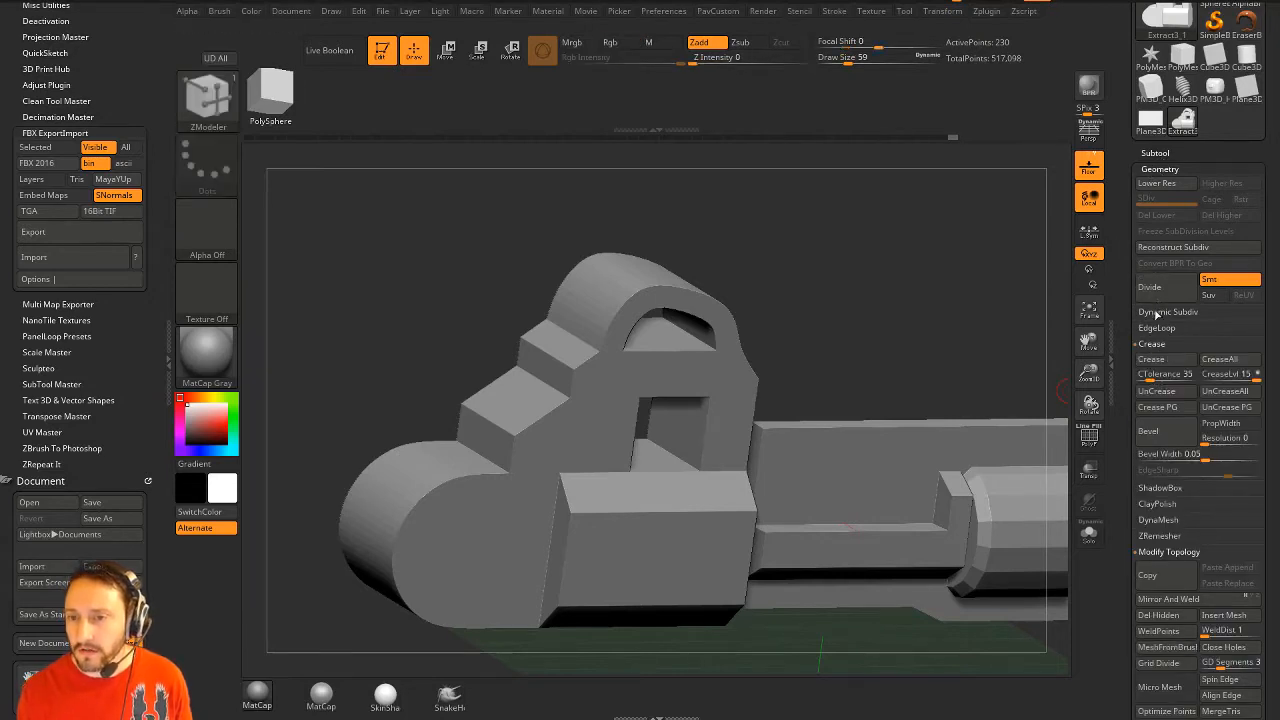
pyautogui.click(1160, 312)
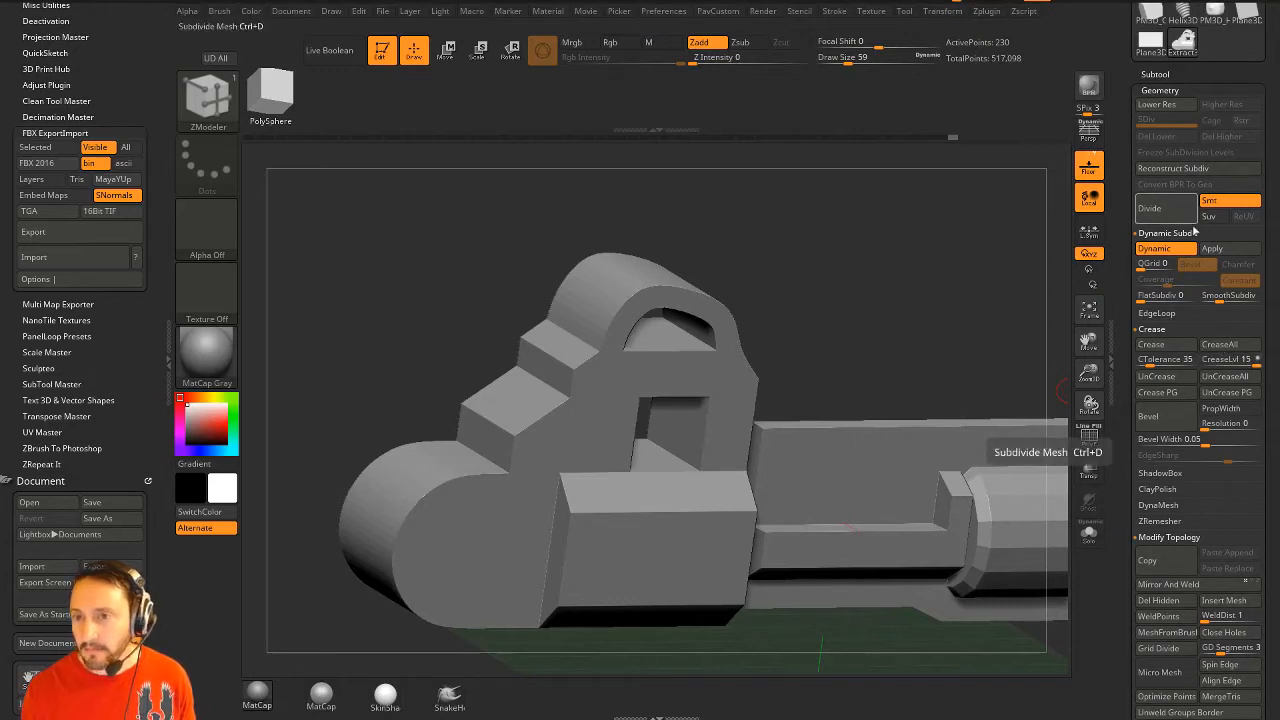
pyautogui.keyDown('ctrl'); pyautogui.moveTo(1011, 300); pyautogui.dragTo(1069, 517, button='right'); pyautogui.keyUp('ctrl')
pyautogui.moveTo(1222, 296); pyautogui.dragTo(1228, 296)
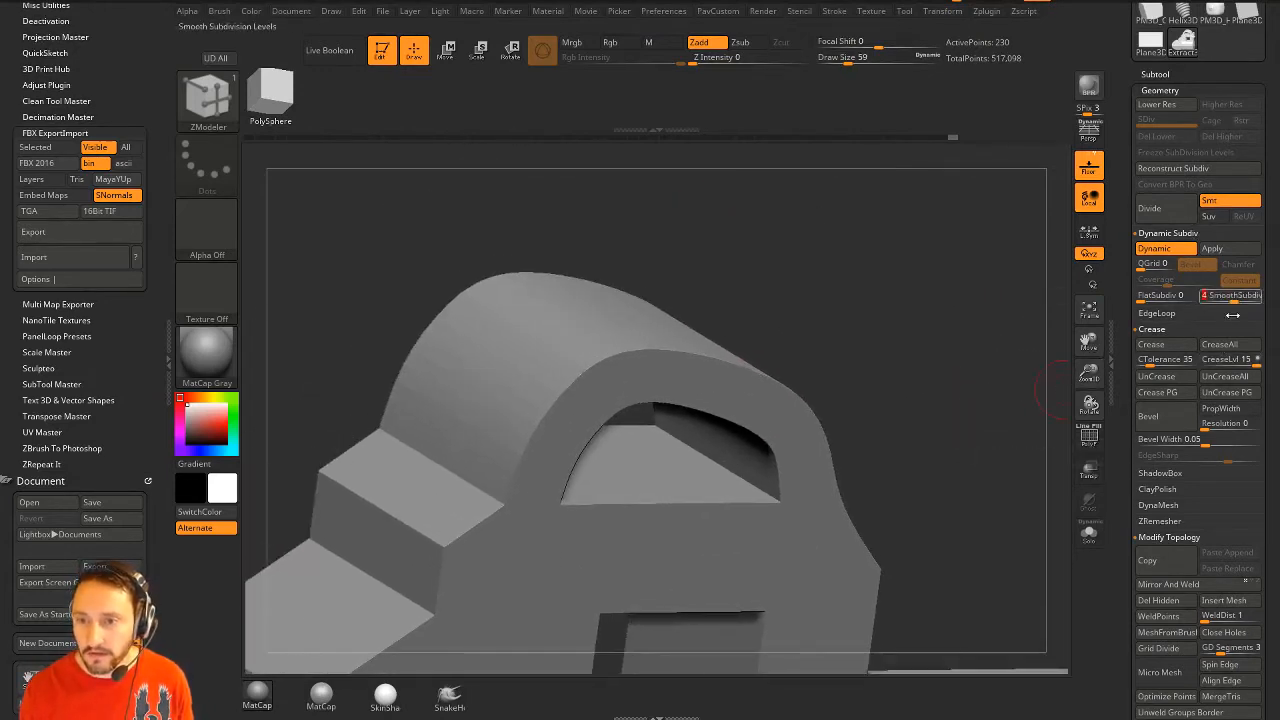
pyautogui.moveTo(914, 380); pyautogui.dragTo(904, 405)
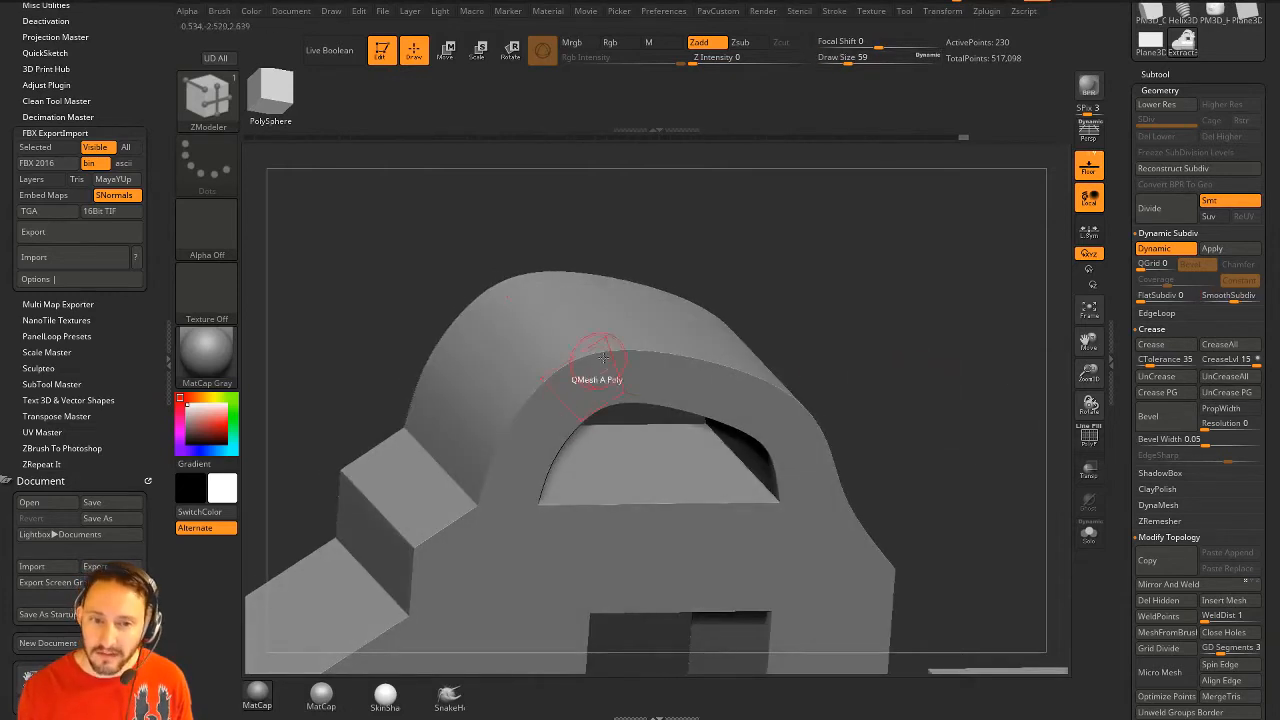
pyautogui.click(1210, 361)
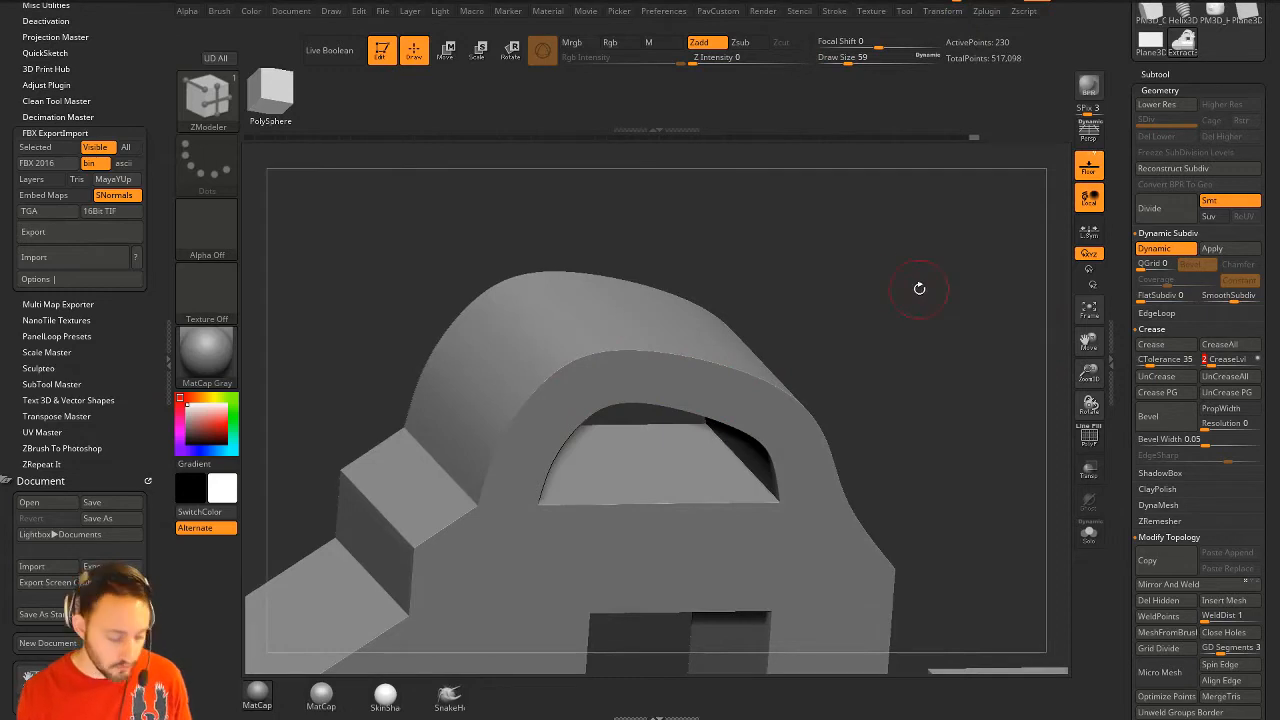
# Turn off Dynamic Subdiv, show the polyframe, and extrude the polygons on the handle's rear slope outward with QMesh
pyautogui.moveTo(919, 288); pyautogui.dragTo(1019, 362)
pyautogui.hotkey('shift', 'd')
pyautogui.hotkey('shift', 'f')
pyautogui.keyDown('alt'); pyautogui.moveTo(618, 350); pyautogui.dragTo(662, 366); pyautogui.keyUp('alt')
pyautogui.moveTo(650, 364); pyautogui.dragTo(664, 362, button='right')
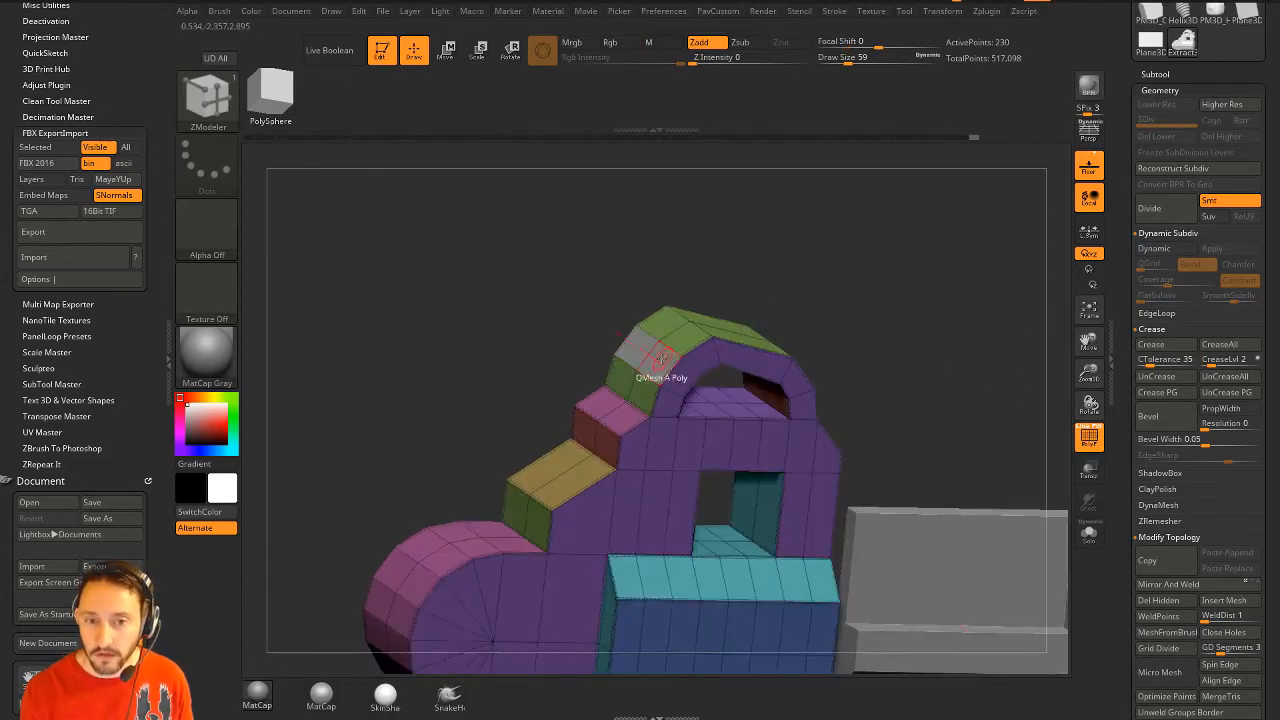
pyautogui.moveTo(664, 362); pyautogui.dragTo(620, 272)
# Crease the extruded part's edges with a CTolerance of 35, turn Dynamic Subdiv on, and hide the polyframe
pyautogui.press('2')
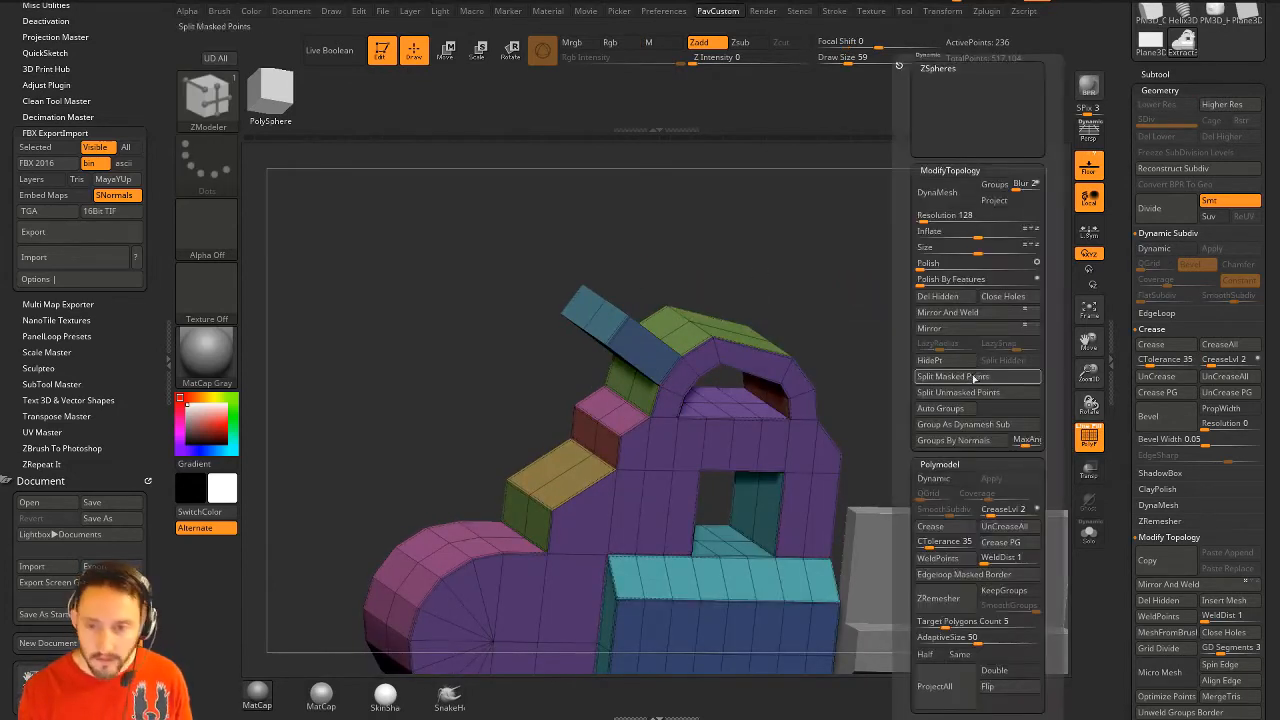
pyautogui.click(943, 529)
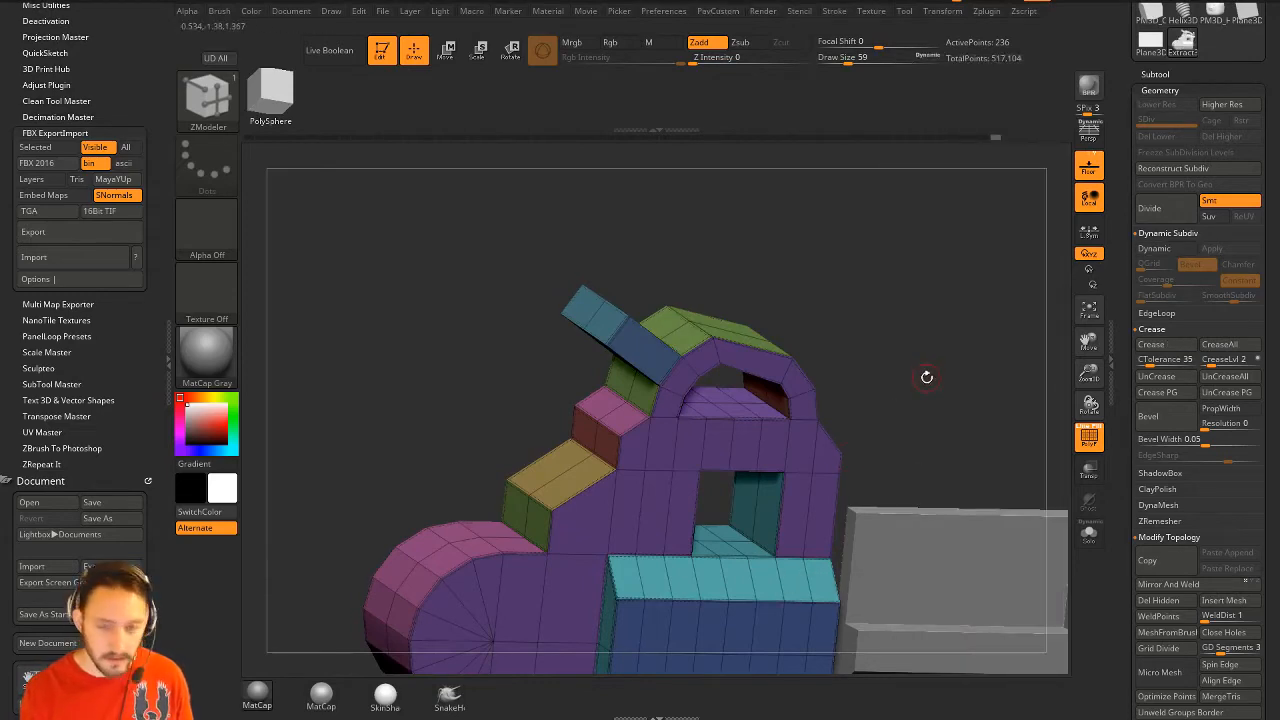
pyautogui.press('d')
pyautogui.click(1089, 437)
# Set CreaseLvl to 3 and compare the part with Dynamic Subdiv off and on
pyautogui.moveTo(971, 391)
pyautogui.mouseDown()
pyautogui.moveTo(1006, 363)
pyautogui.moveTo(960, 372)
pyautogui.mouseUp()
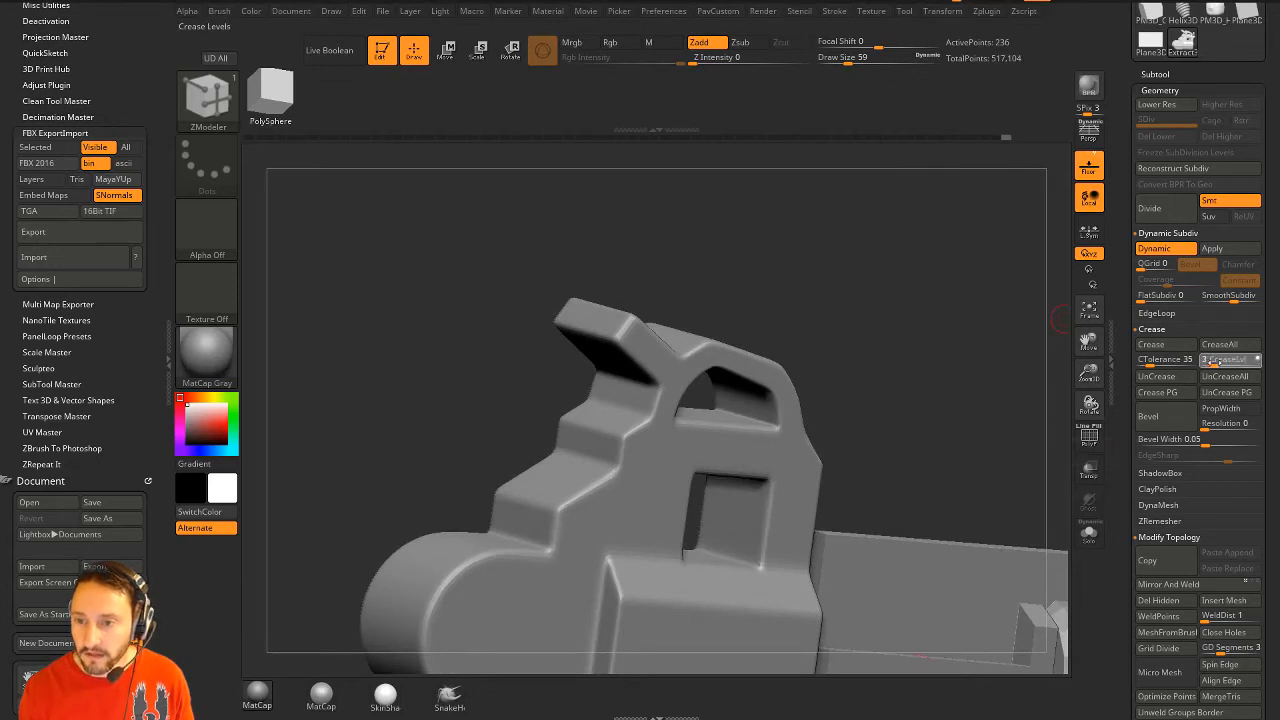
pyautogui.hotkey('shift', 'd')
pyautogui.press('d')
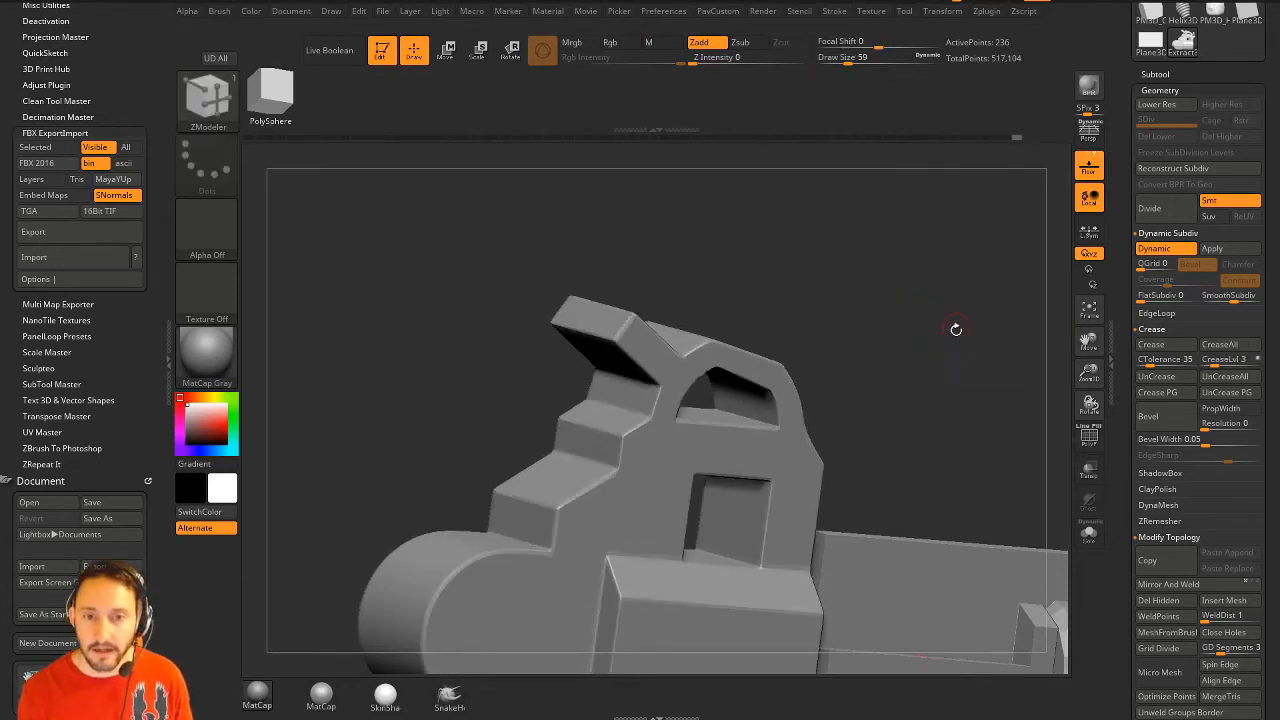
pyautogui.moveTo(955, 328); pyautogui.dragTo(860, 353)
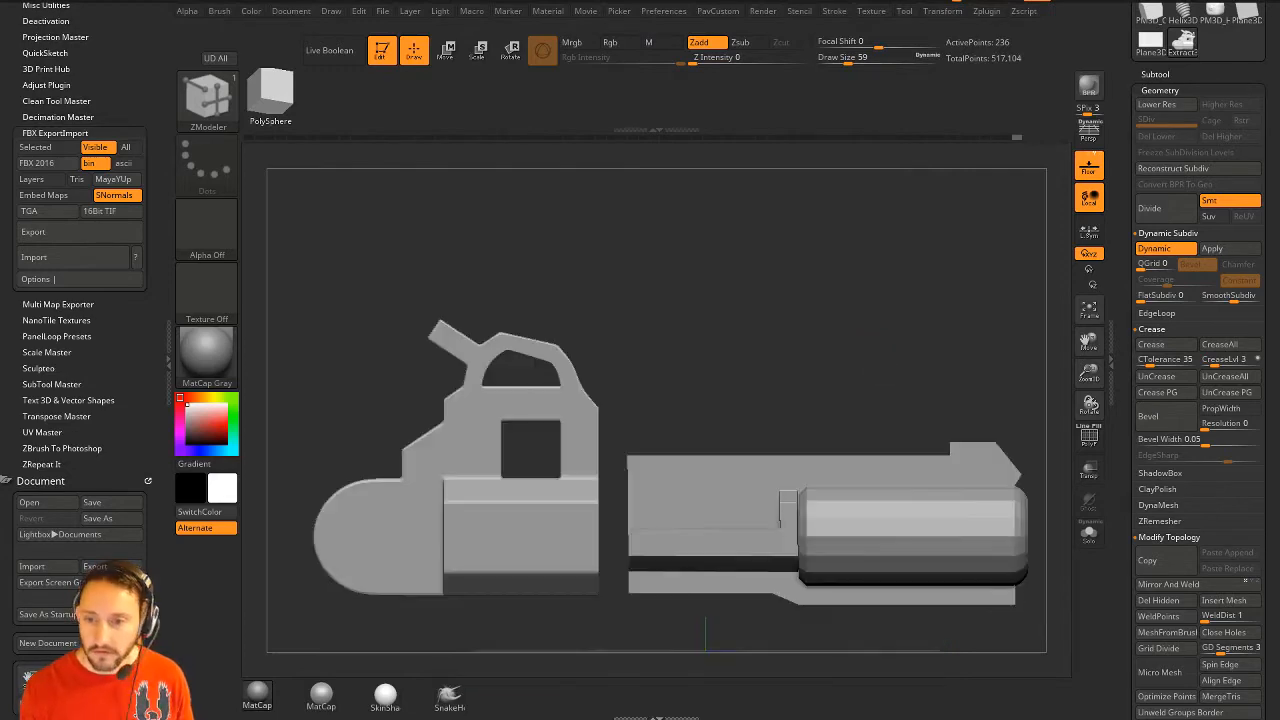
# Initialize the active part as a QCube with X, Y and Z Res of 2 and enlarge it with Unify
pyautogui.moveTo(1118, 518); pyautogui.dragTo(1169, 303)
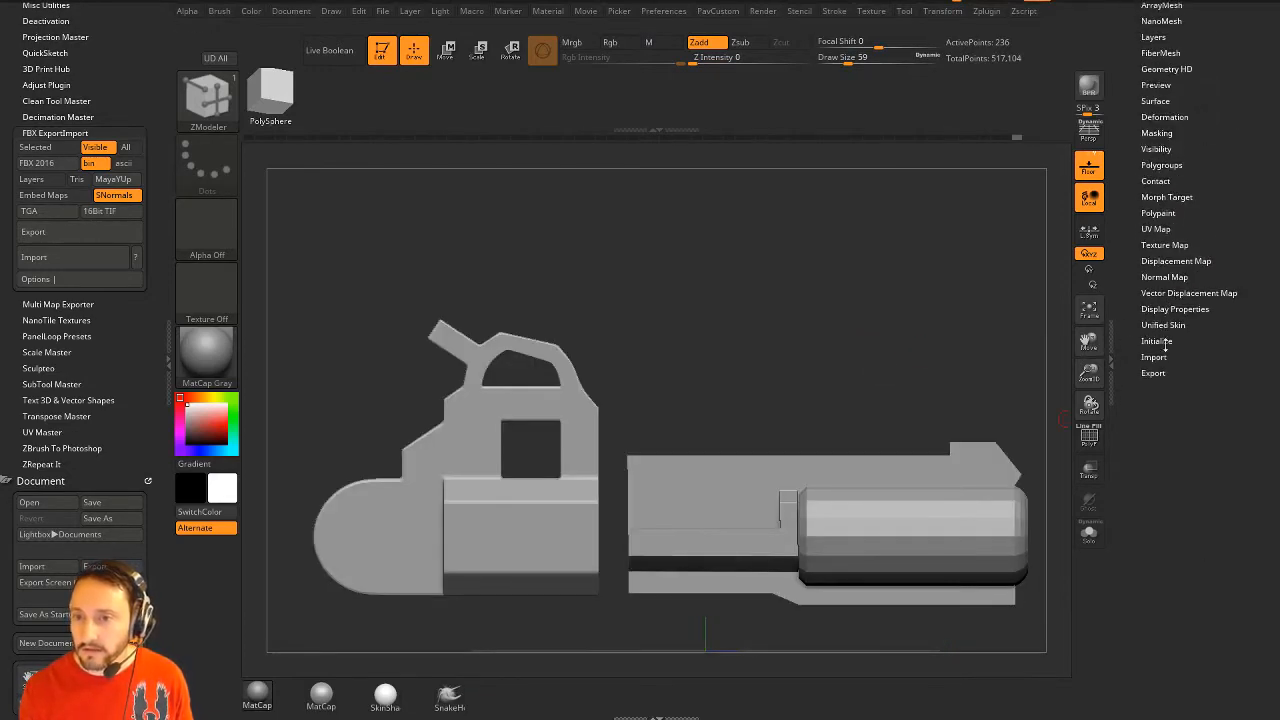
pyautogui.keyDown('shift'); pyautogui.click(1157, 341); pyautogui.keyUp('shift')
pyautogui.click(1152, 355)
pyautogui.press('2')
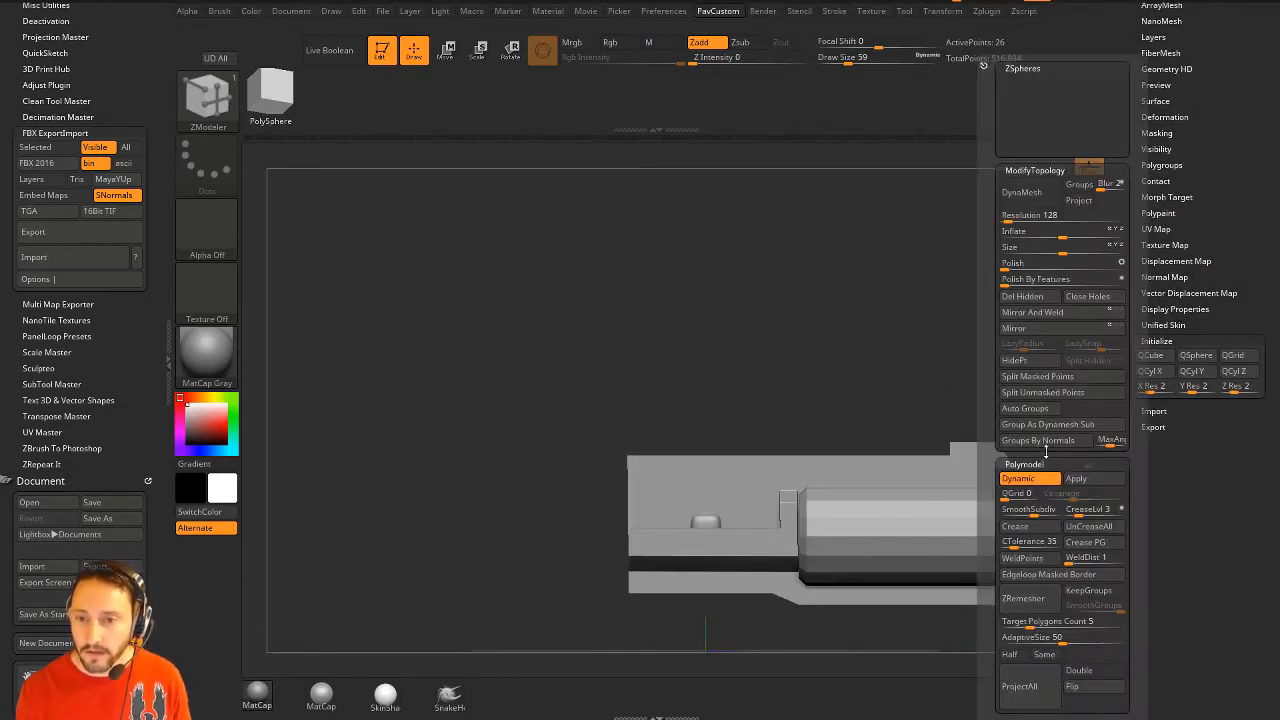
pyautogui.click(1062, 364)
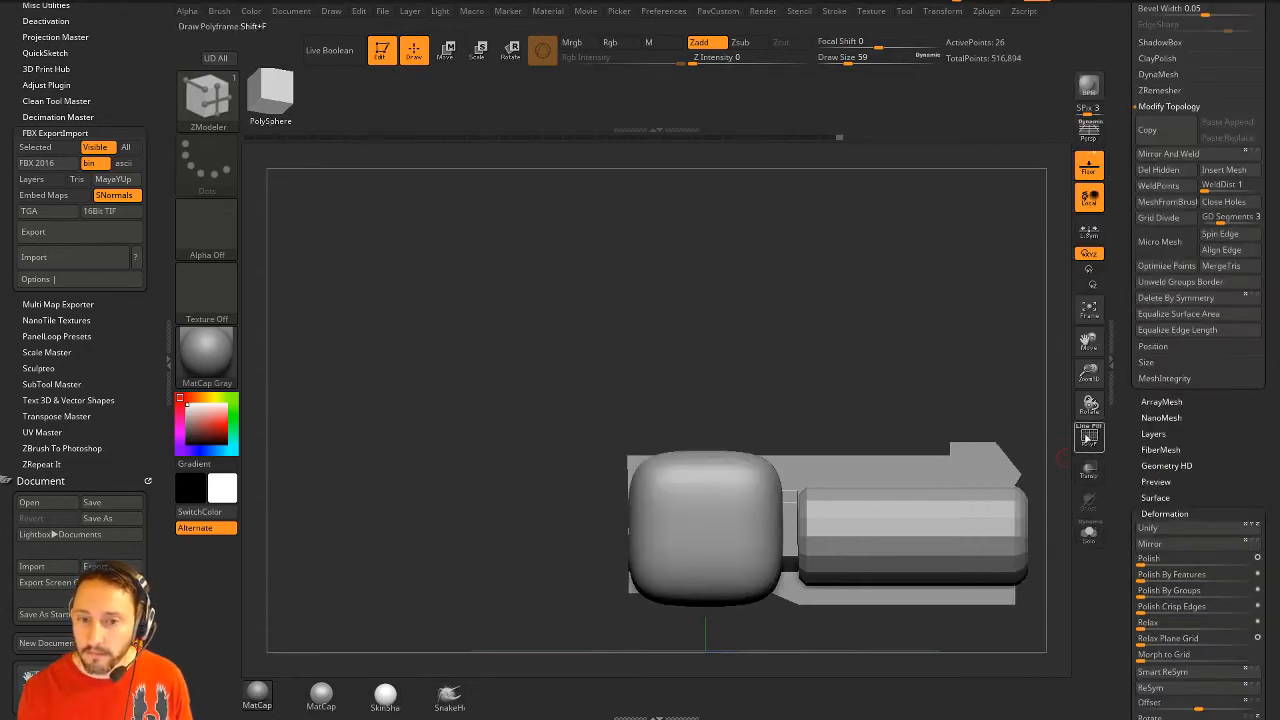
# Show the polyframe and examine the smoothed cube and its Dynamic Subdiv and crease settings
pyautogui.click(1089, 436)
pyautogui.moveTo(1137, 449); pyautogui.dragTo(1137, 658)
pyautogui.keyDown('alt'); pyautogui.moveTo(1015, 295); pyautogui.dragTo(979, 333); pyautogui.keyUp('alt')
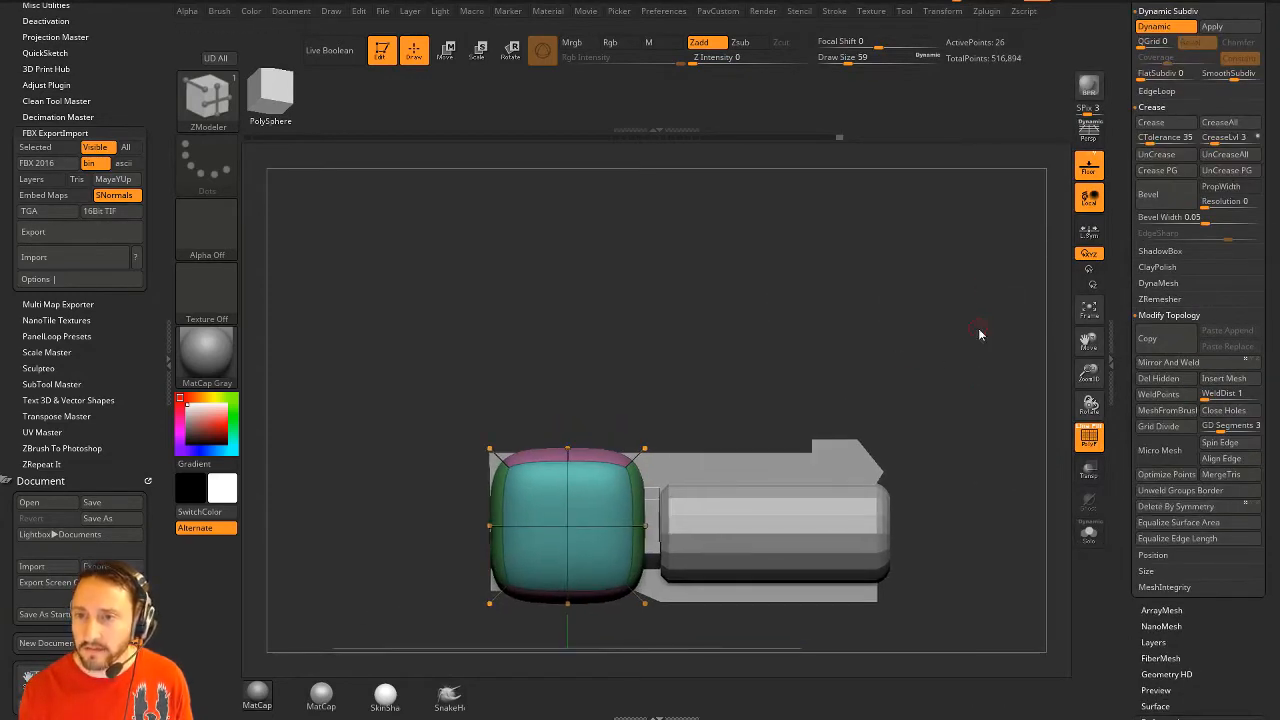
pyautogui.moveTo(1128, 268); pyautogui.dragTo(1128, 436)
pyautogui.moveTo(935, 335); pyautogui.dragTo(858, 335)
# Select the flat Extract2 plate, isolate it with Solo, and turn on Dynamic Subdiv
pyautogui.keyDown('alt'); pyautogui.click(795, 453); pyautogui.keyUp('alt')
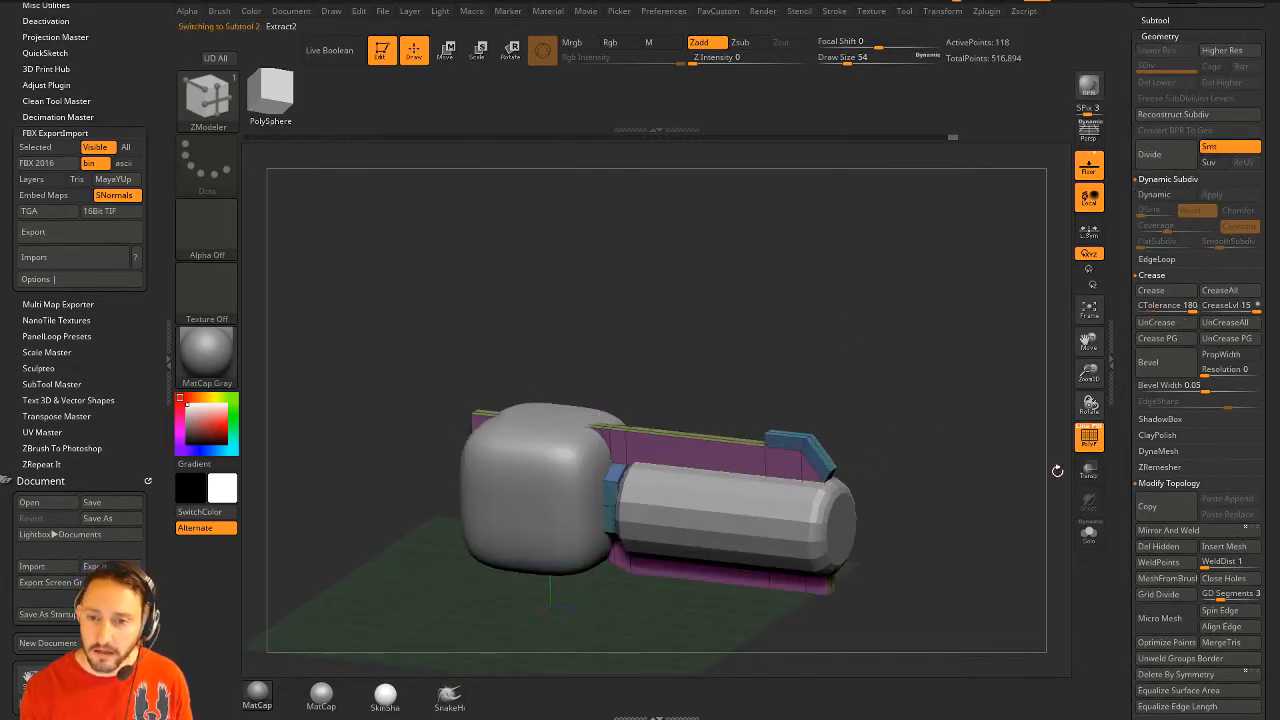
pyautogui.click(1089, 533)
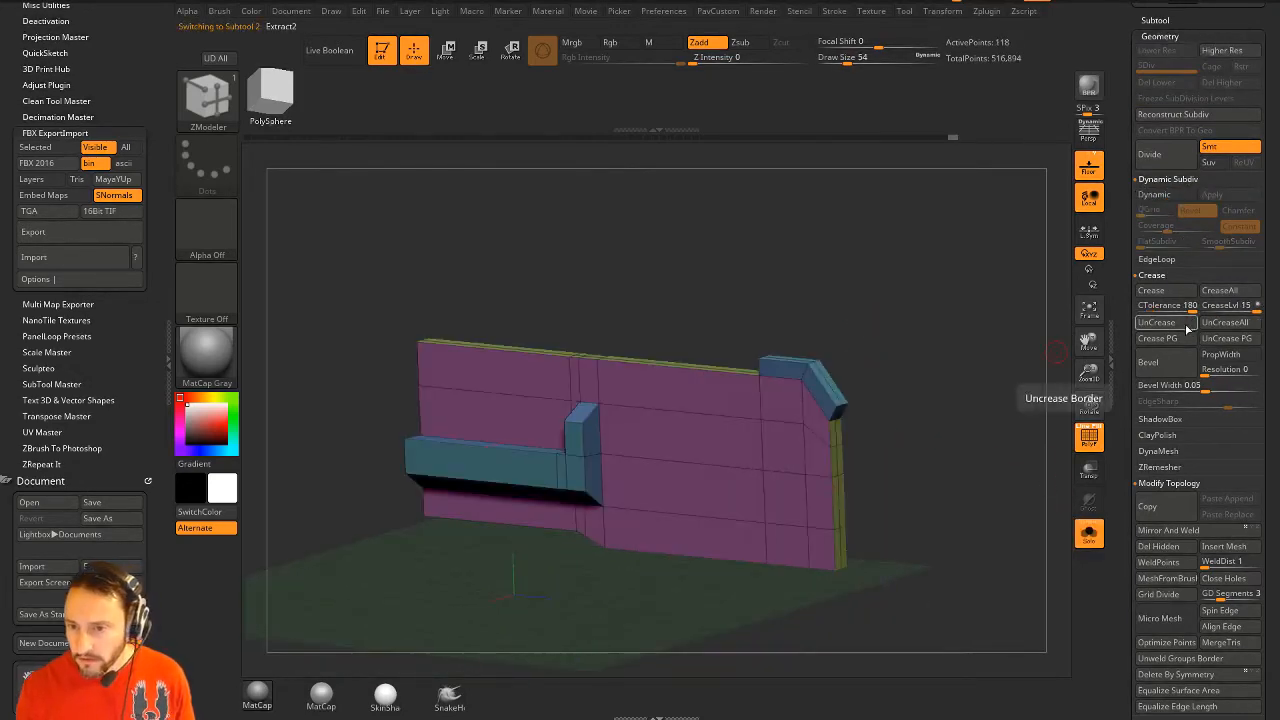
pyautogui.click(1163, 195)
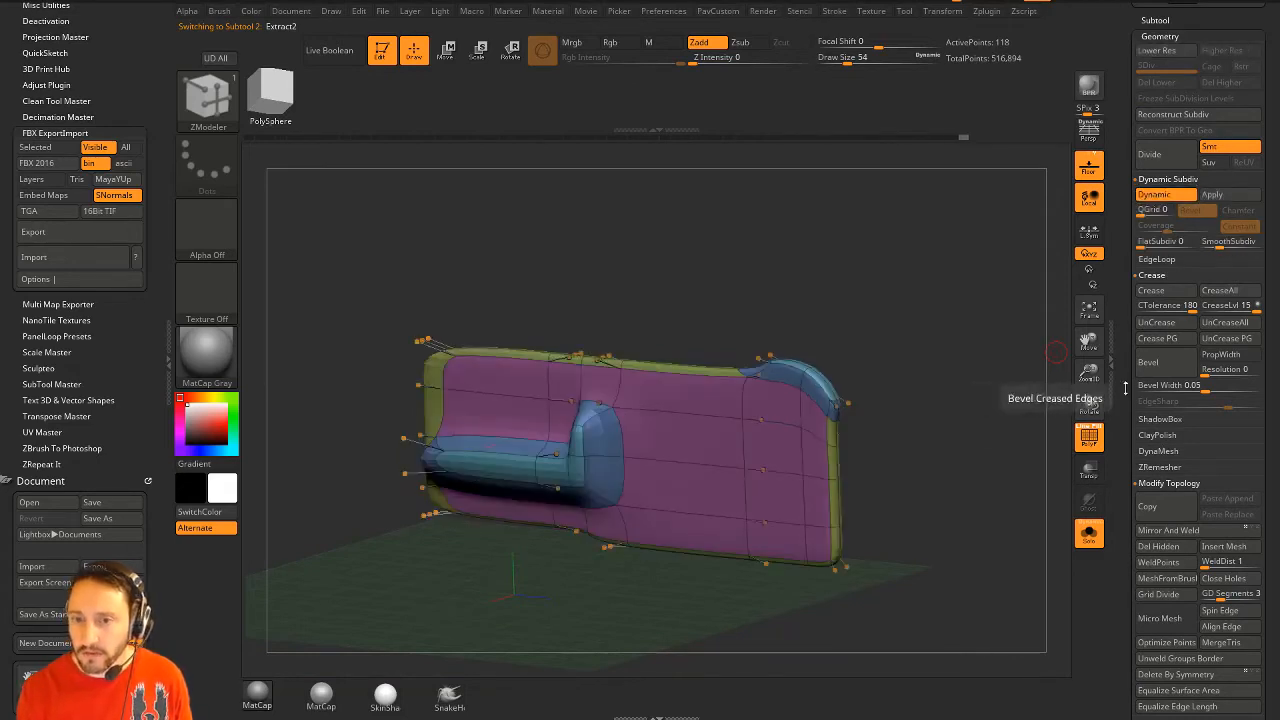
pyautogui.click(1089, 440)
pyautogui.click(1089, 440)
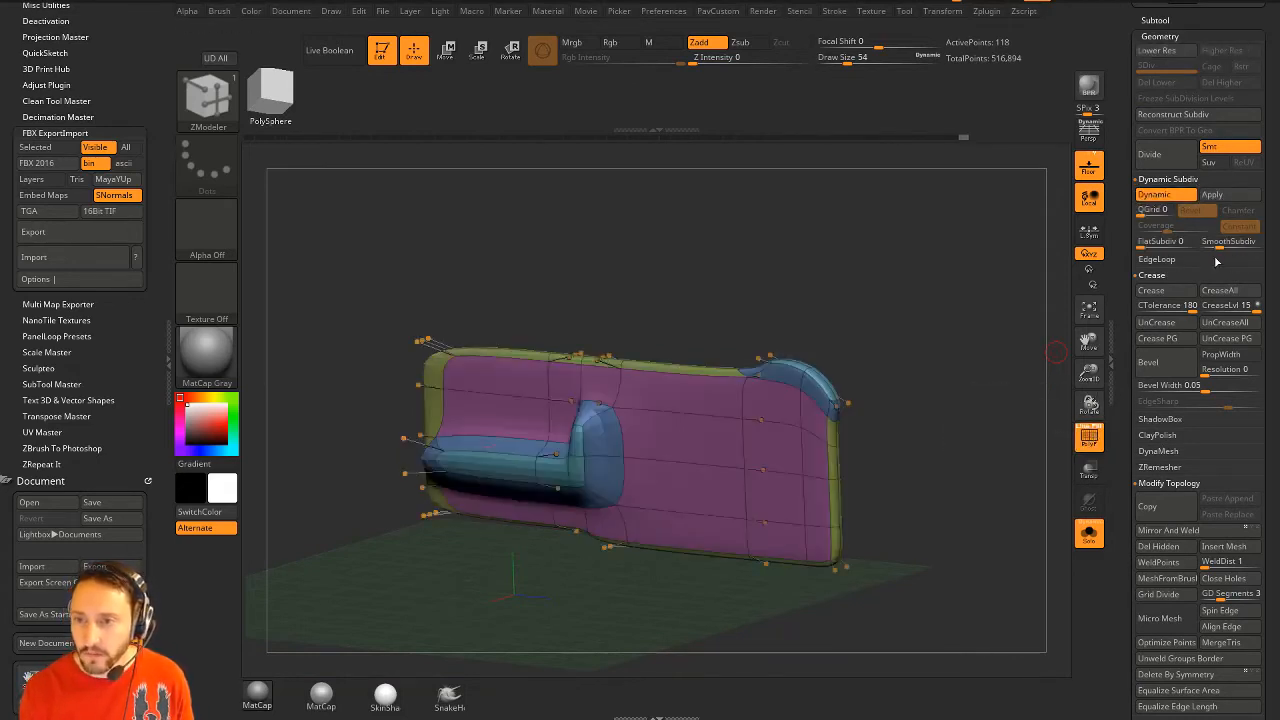
# Set the plate's SmoothSubdiv to 0, QGrid to 2 and Coverage to 0.0748, and hide the polyframe
pyautogui.click(1204, 242)
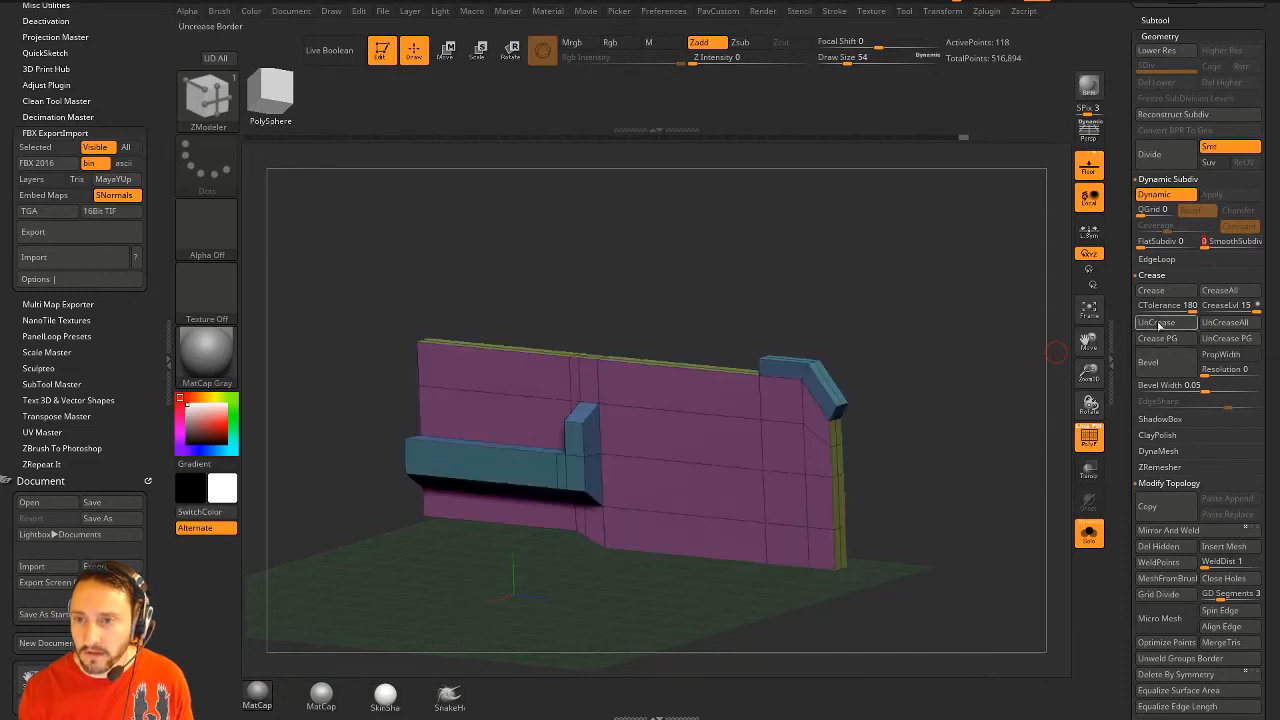
pyautogui.click(1141, 211)
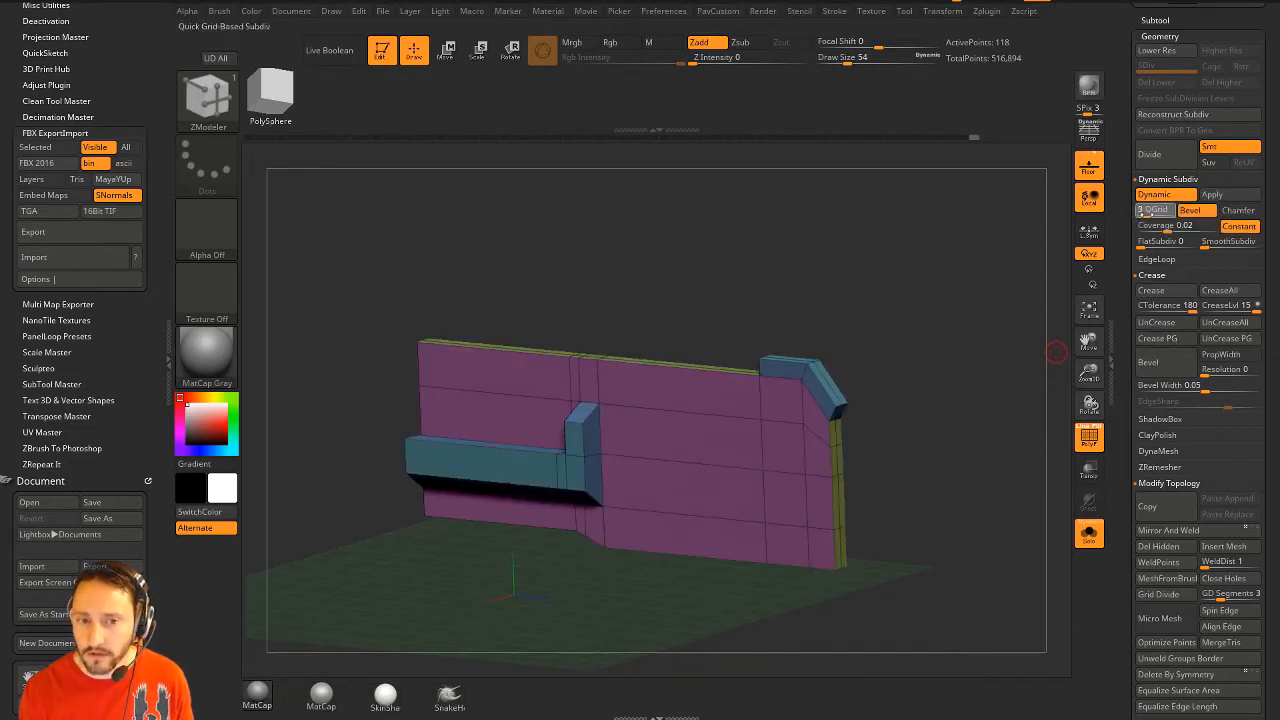
pyautogui.moveTo(1147, 215); pyautogui.dragTo(1143, 215)
pyautogui.keyDown('ctrl'); pyautogui.moveTo(1058, 250); pyautogui.dragTo(1061, 285, button='right'); pyautogui.keyUp('ctrl')
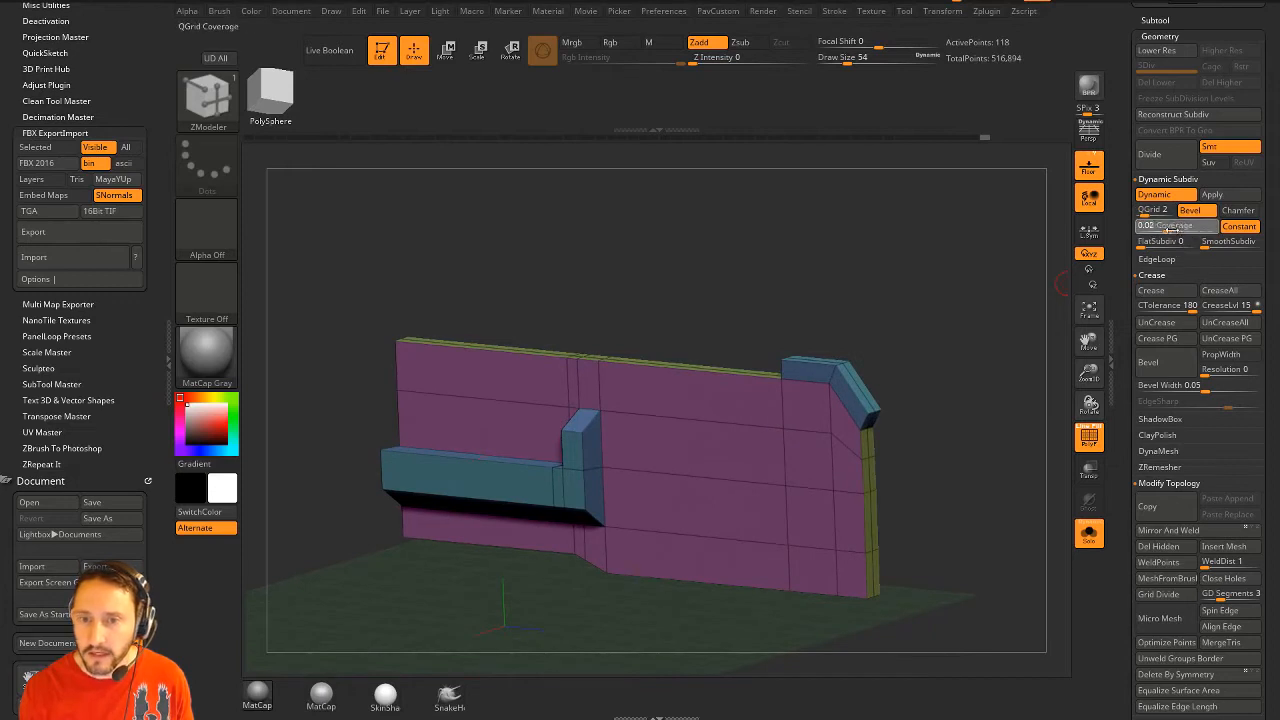
pyautogui.moveTo(1164, 230); pyautogui.dragTo(1177, 229)
pyautogui.hotkey('shift', 'f')
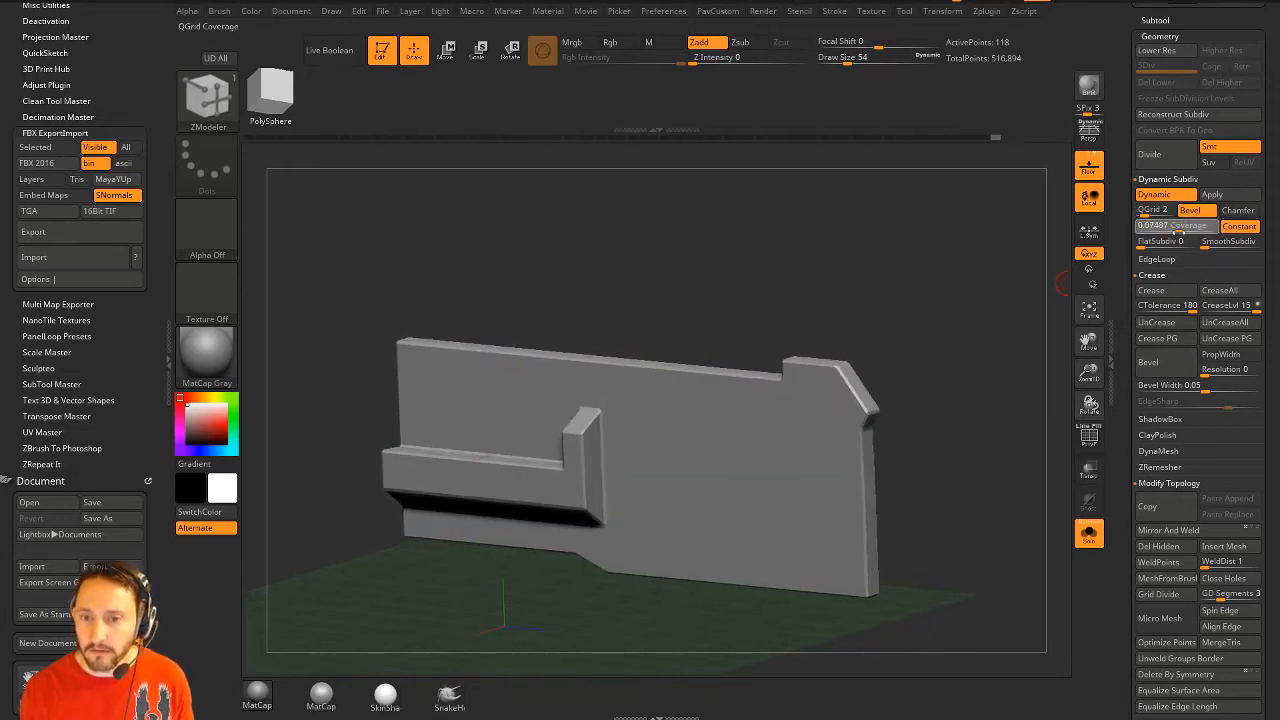
# Try QGrid's Chamfer mode, return to Bevel with a Coverage of 0.0697, and show the polyframe
pyautogui.click(1236, 211)
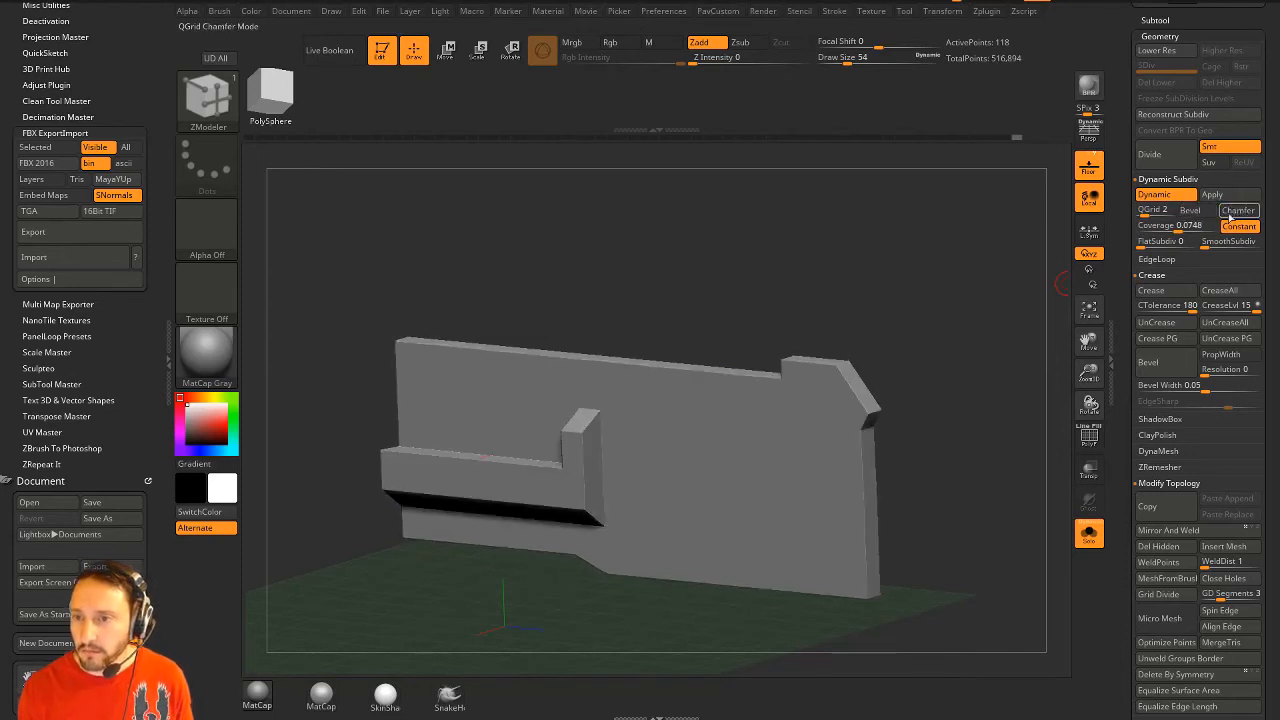
pyautogui.moveTo(1178, 228)
pyautogui.mouseDown()
pyautogui.moveTo(1191, 228)
pyautogui.moveTo(1178, 228)
pyautogui.mouseUp()
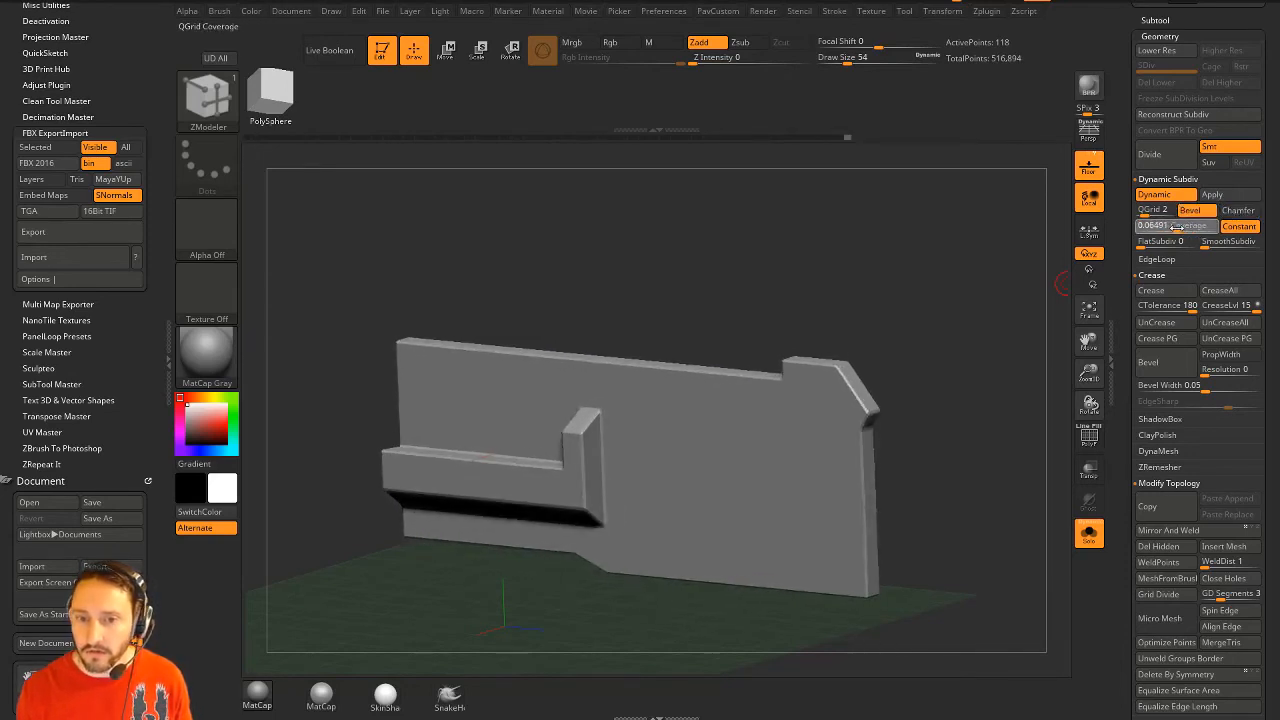
pyautogui.hotkey('shift', 'f')
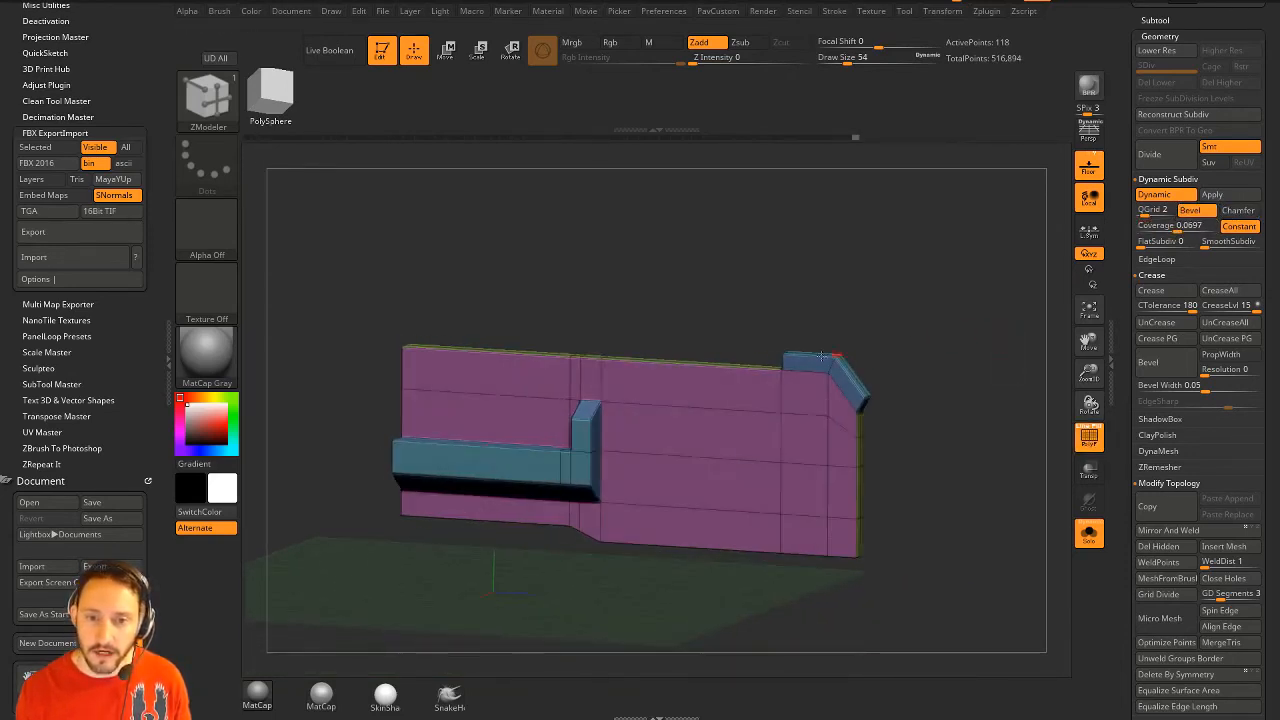
# Extend the end of the blue raised bar past the plate's narrow edge using QMesh on a single polygon, with the polyframe shown
pyautogui.moveTo(880, 300); pyautogui.dragTo(980, 378)
pyautogui.click(1084, 440)
pyautogui.click(1090, 441)
pyautogui.click(1086, 440)
pyautogui.keyDown('alt'); pyautogui.moveTo(754, 356); pyautogui.dragTo(783, 347); pyautogui.keyUp('alt')
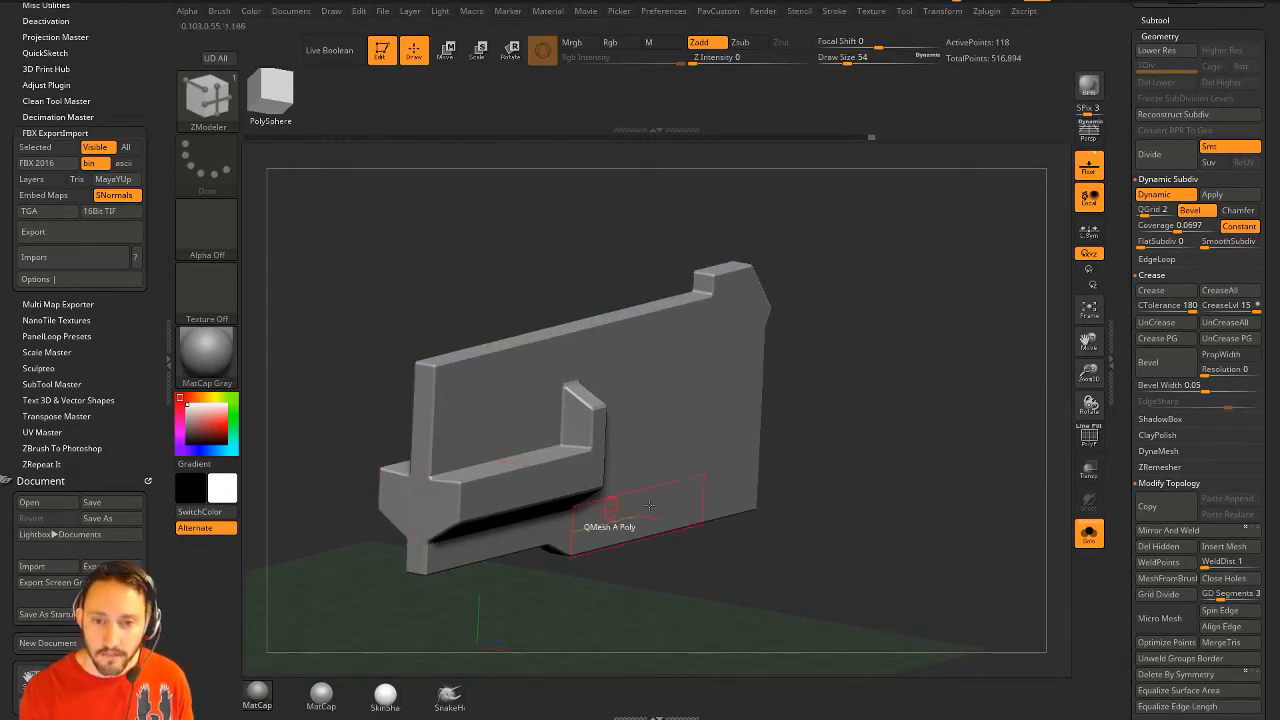
pyautogui.click(1088, 437)
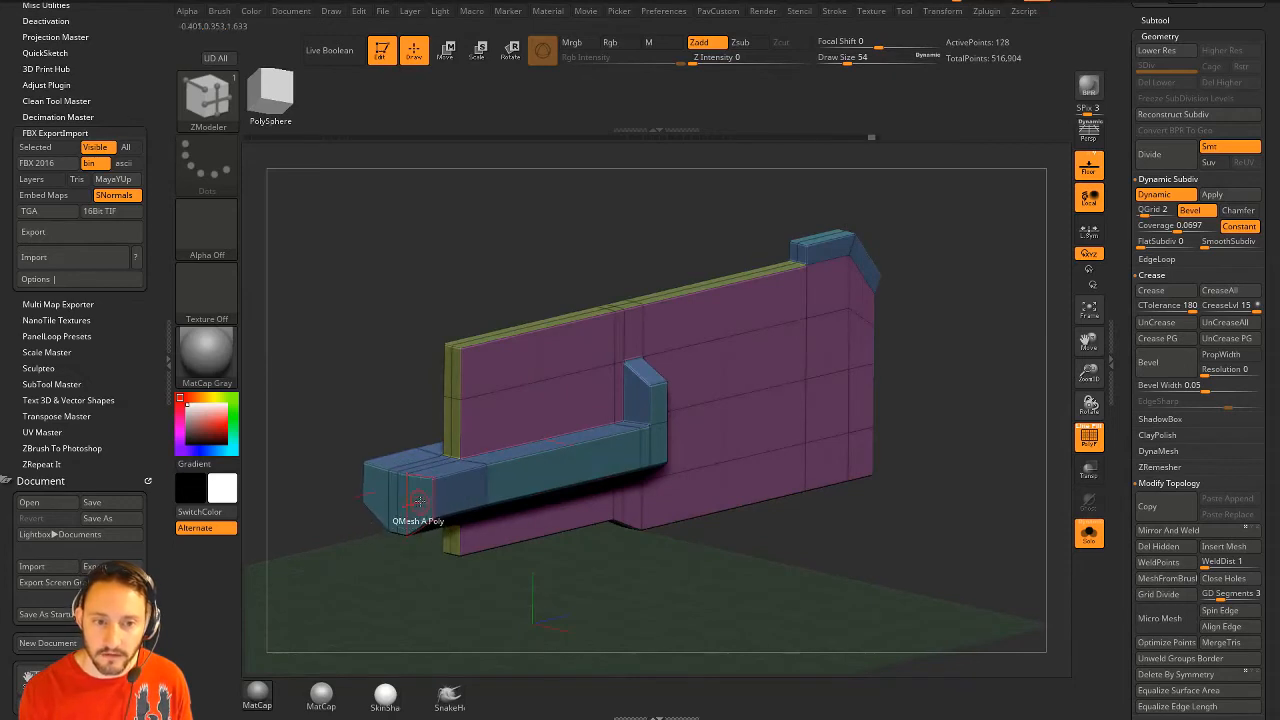
pyautogui.moveTo(457, 578); pyautogui.dragTo(420, 505)
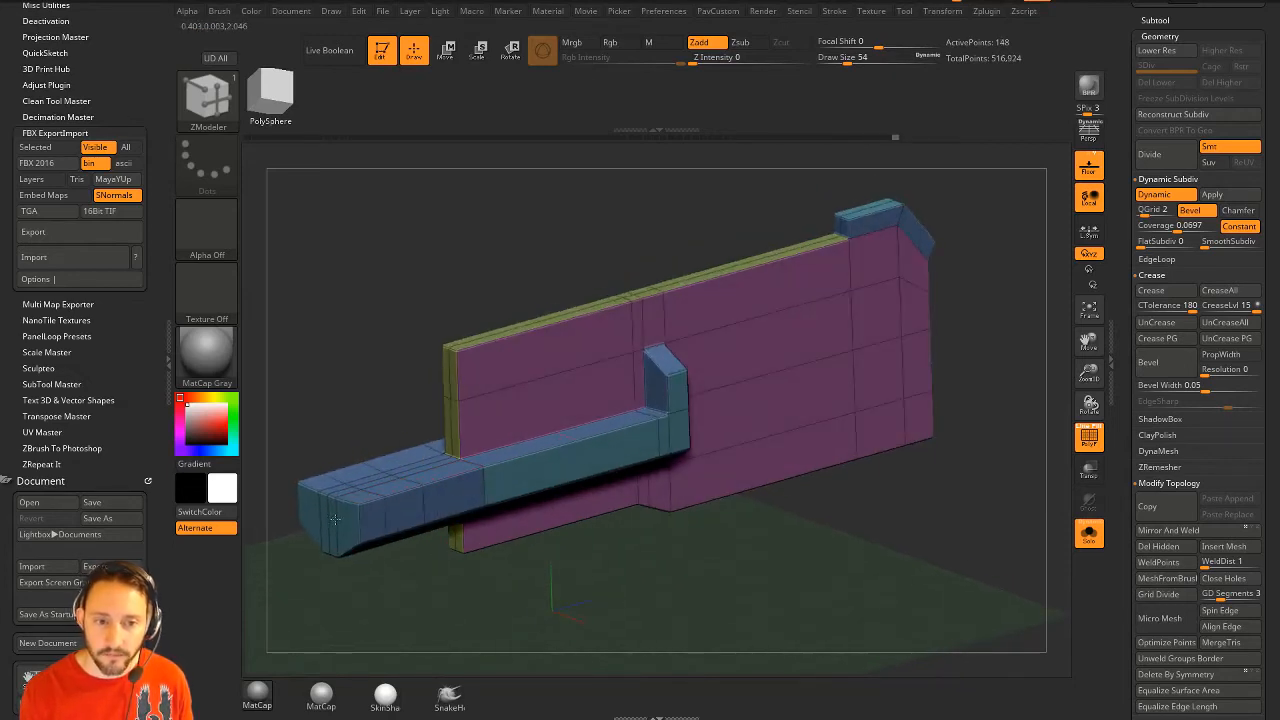
# Try QMesh with the Polygroup Inner and Polygroup All targets on the blue polygroup, and undo the extrusion
pyautogui.press('space')
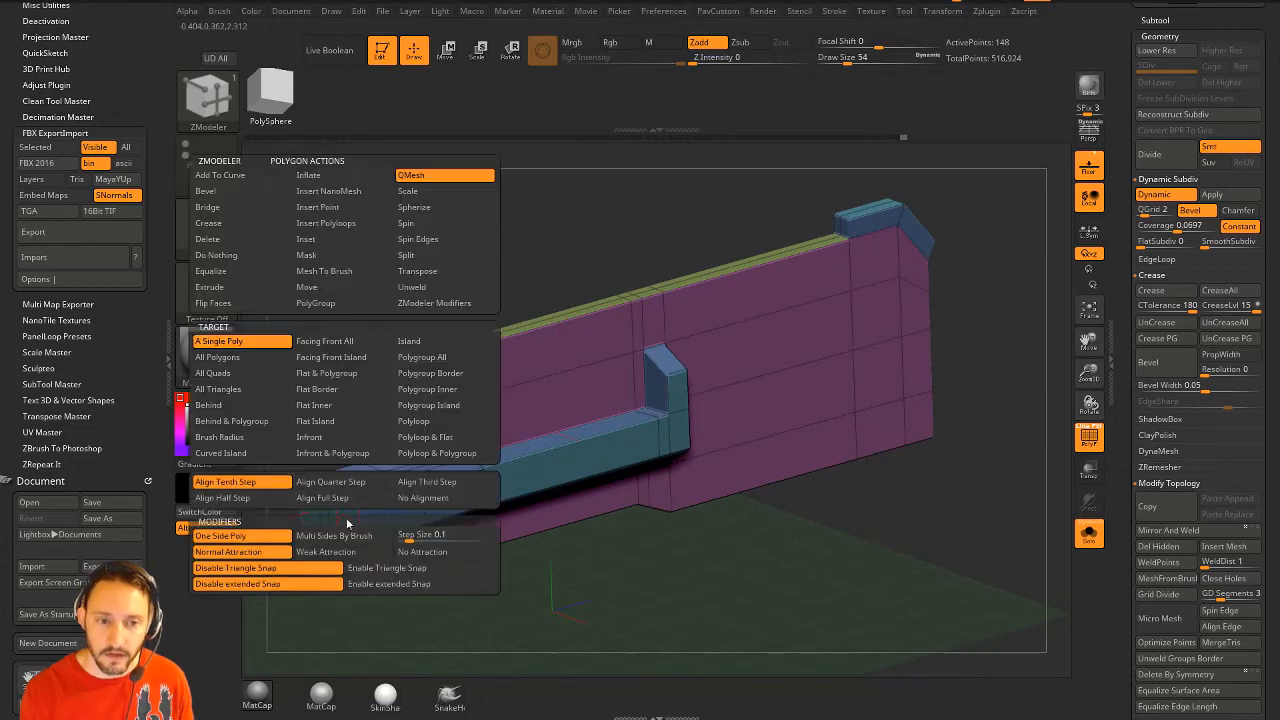
pyautogui.click(440, 391)
pyautogui.press('space')
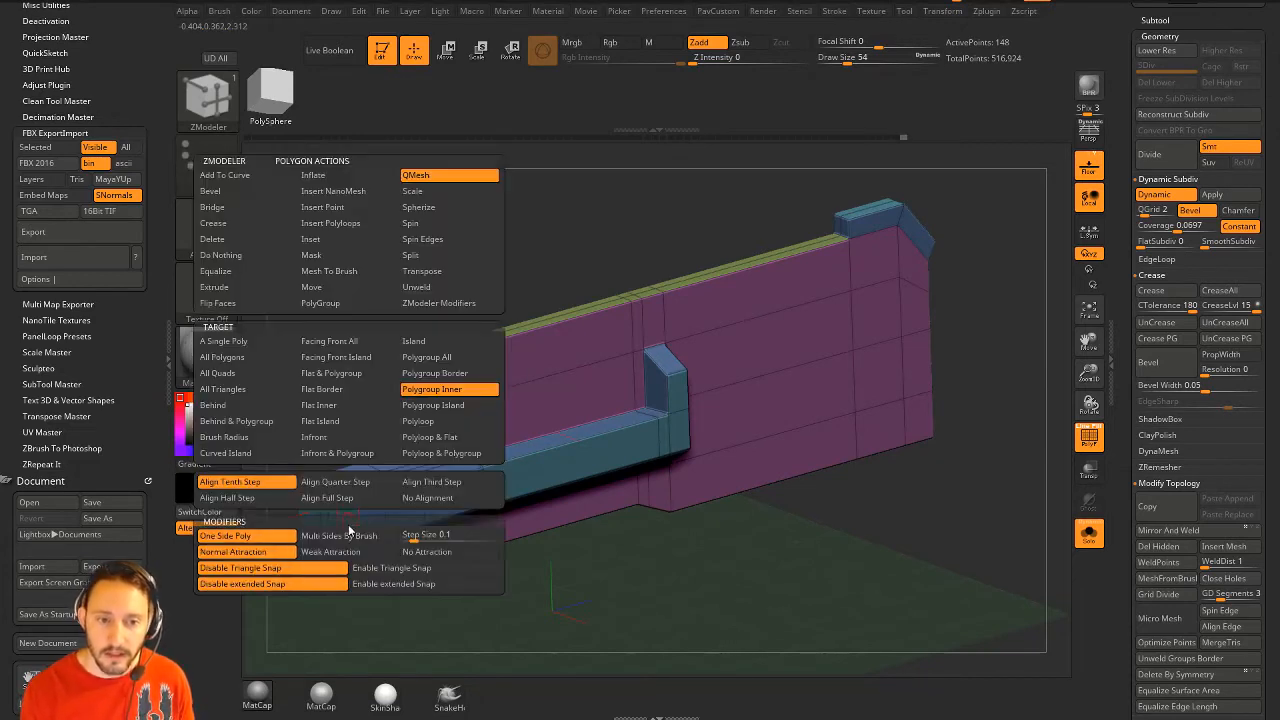
pyautogui.click(411, 360)
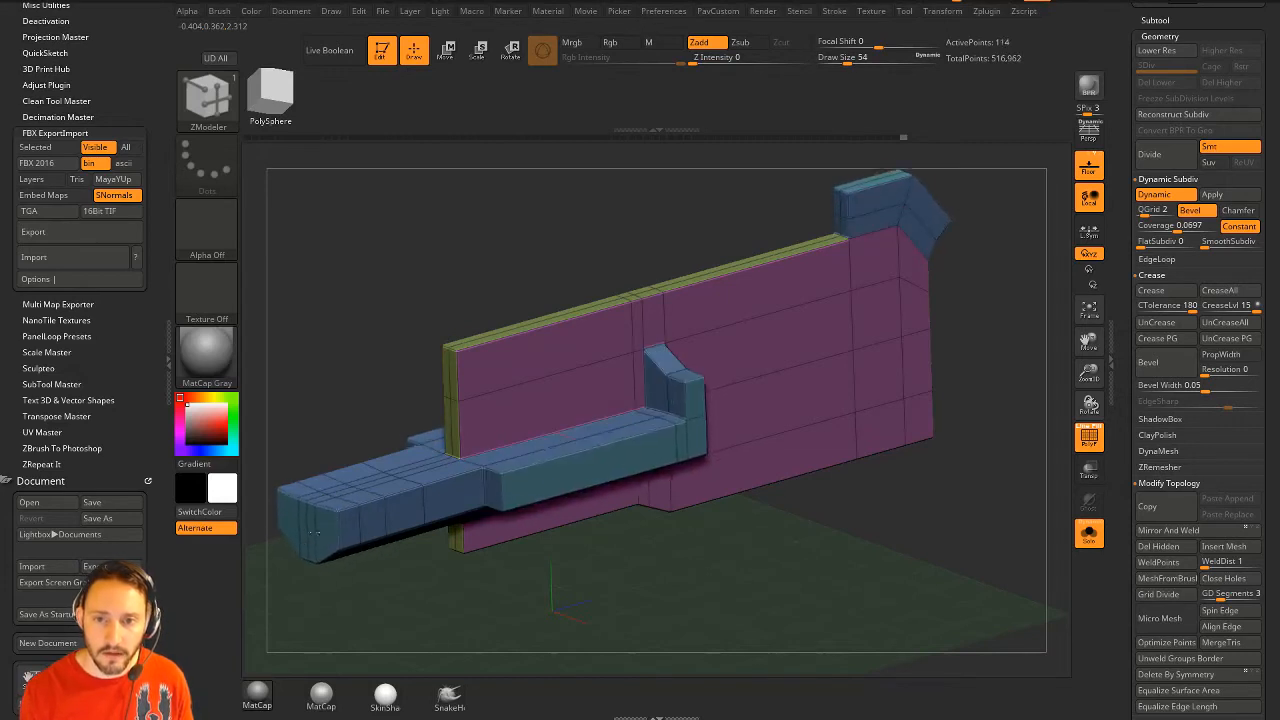
pyautogui.moveTo(314, 532); pyautogui.dragTo(318, 532)
pyautogui.hotkey('ctrl', 'z')
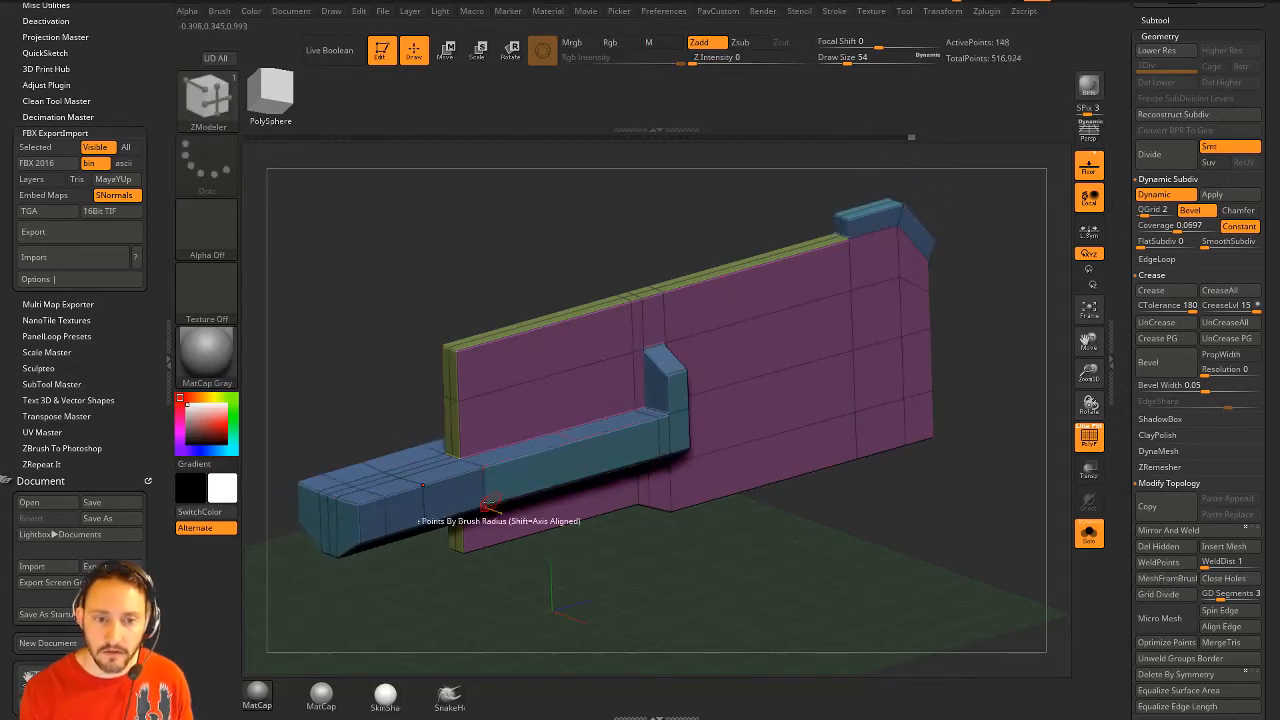
# Set the QMesh target to Polygroup Island and apply it to the blue bar's polygroup at its protruding end
pyautogui.press('space')
pyautogui.click(427, 406)
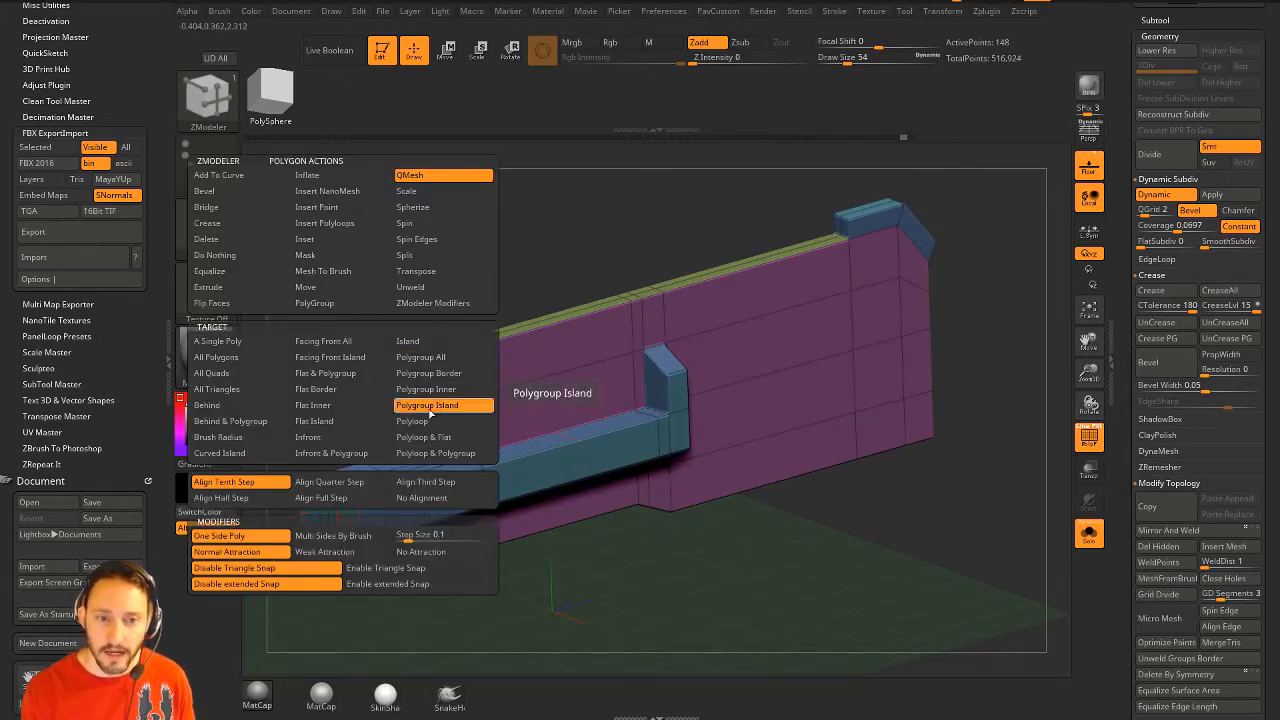
pyautogui.moveTo(334, 523); pyautogui.dragTo(308, 532)
pyautogui.keyDown('alt'); pyautogui.moveTo(352, 603); pyautogui.dragTo(410, 612); pyautogui.keyUp('alt')
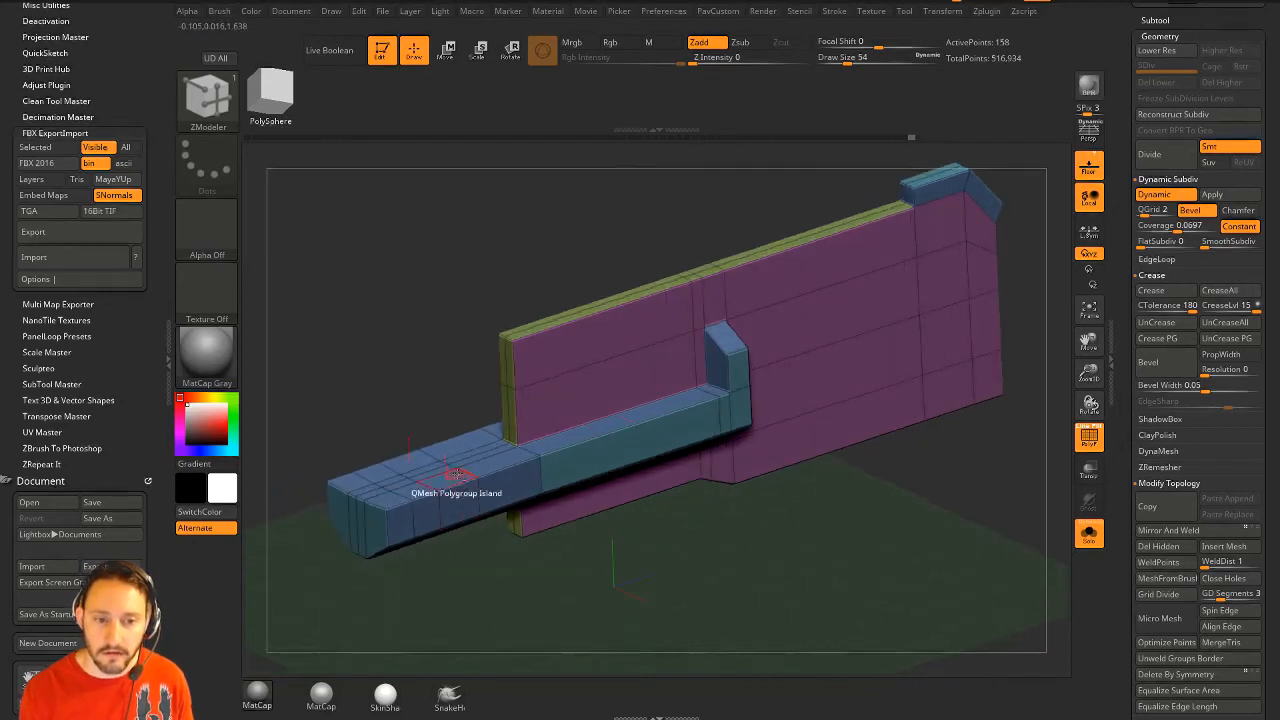
# Assign a new polygroup to a polyloop around the protruding bar with ZModeler's edge PolyGroup action and Polyloop target
pyautogui.press('space')
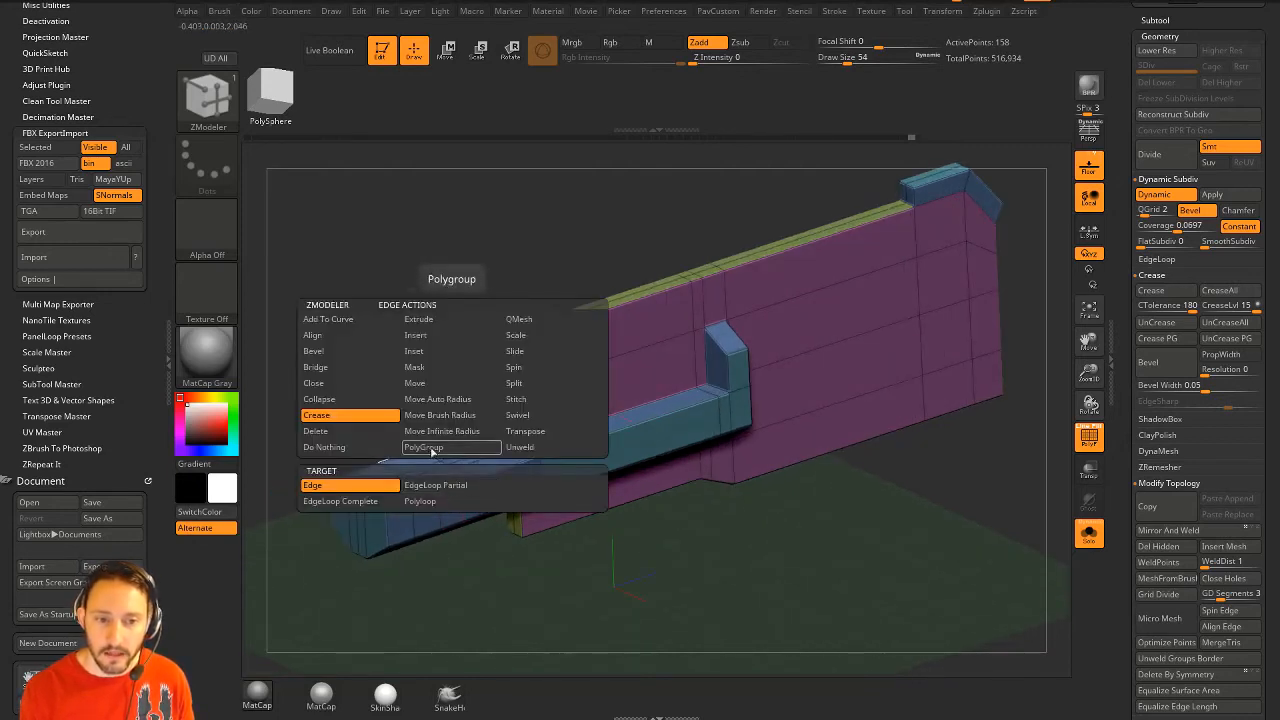
pyautogui.click(434, 449)
pyautogui.click(458, 483)
pyautogui.press('space')
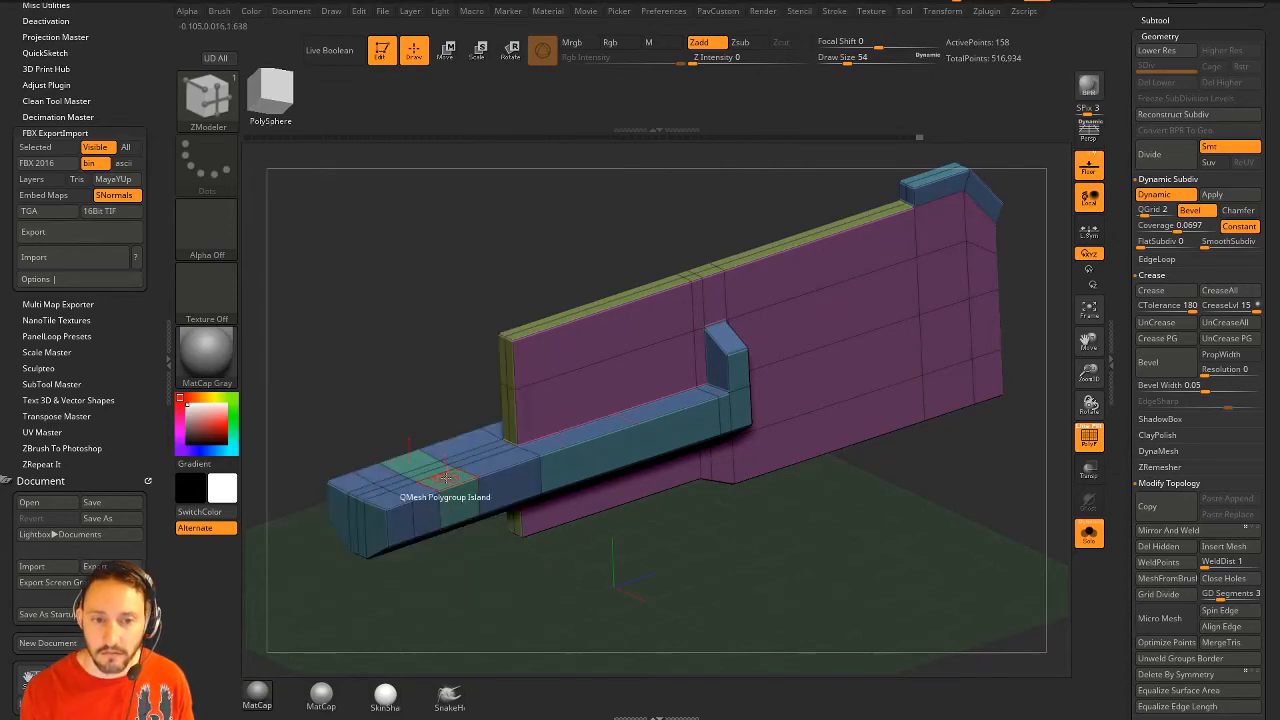
# Pull the new polyloop group outward into a collar with QMesh Polygroup Island, hide the polyframe, and compare it with Dynamic Subdiv off and on
pyautogui.moveTo(446, 477); pyautogui.dragTo(490, 442)
pyautogui.hotkey('shift', 'f')
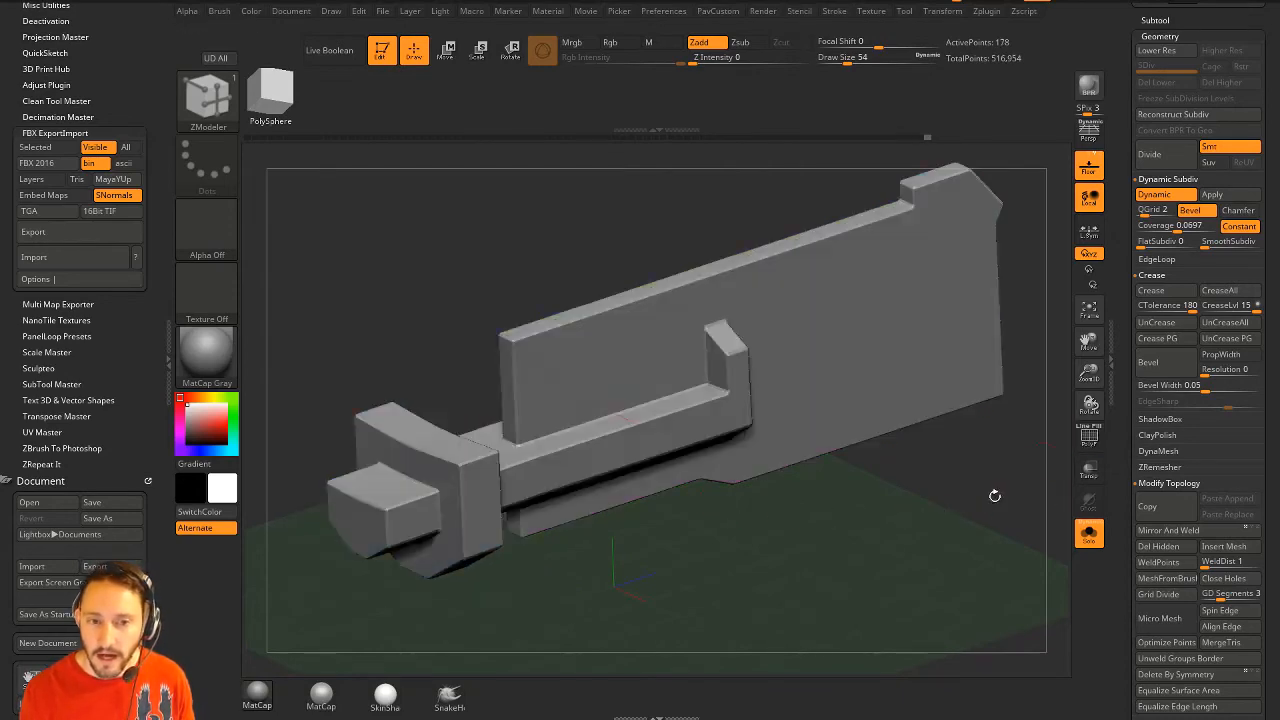
pyautogui.moveTo(994, 497); pyautogui.dragTo(848, 453)
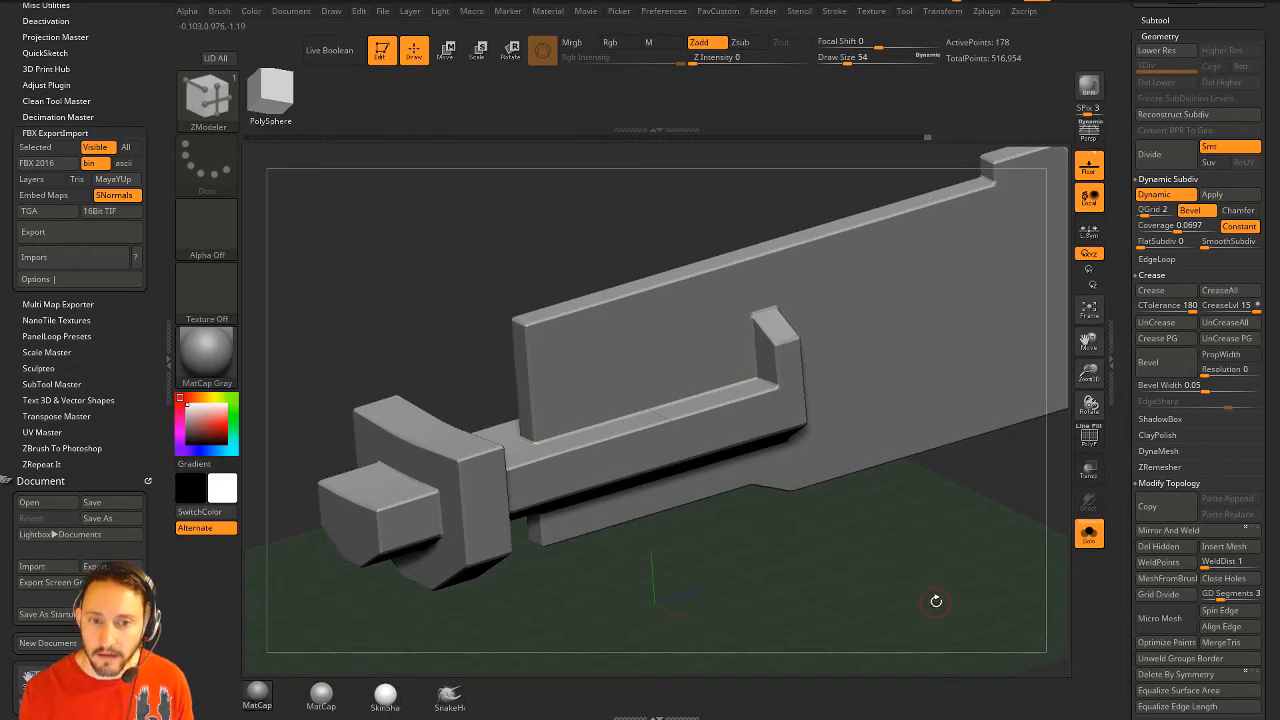
pyautogui.hotkey('shift', 'd')
pyautogui.moveTo(934, 599); pyautogui.dragTo(935, 570)
pyautogui.press('d')
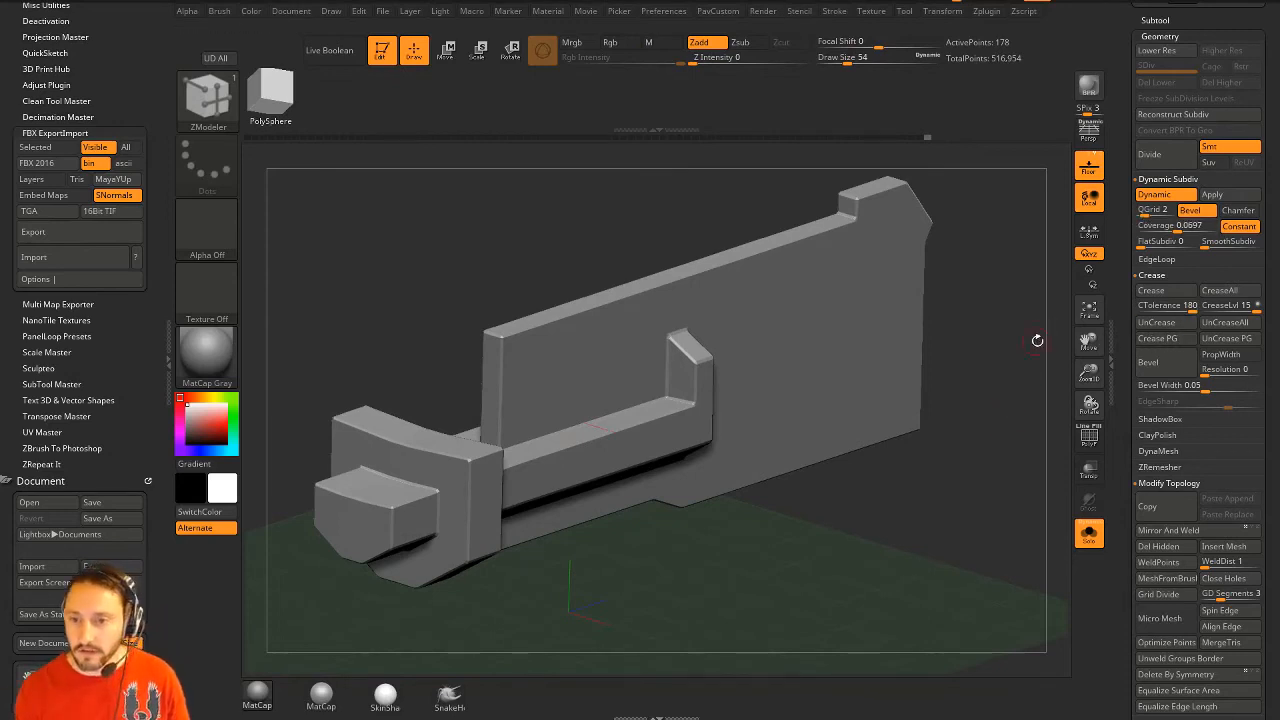
# Show the polyframe, turn off Dynamic Subdiv, and split two neighbouring points near the plate's angled-corner end into round polygroups
pyautogui.hotkey('shift', 'f')
pyautogui.moveTo(1037, 340); pyautogui.dragTo(797, 248)
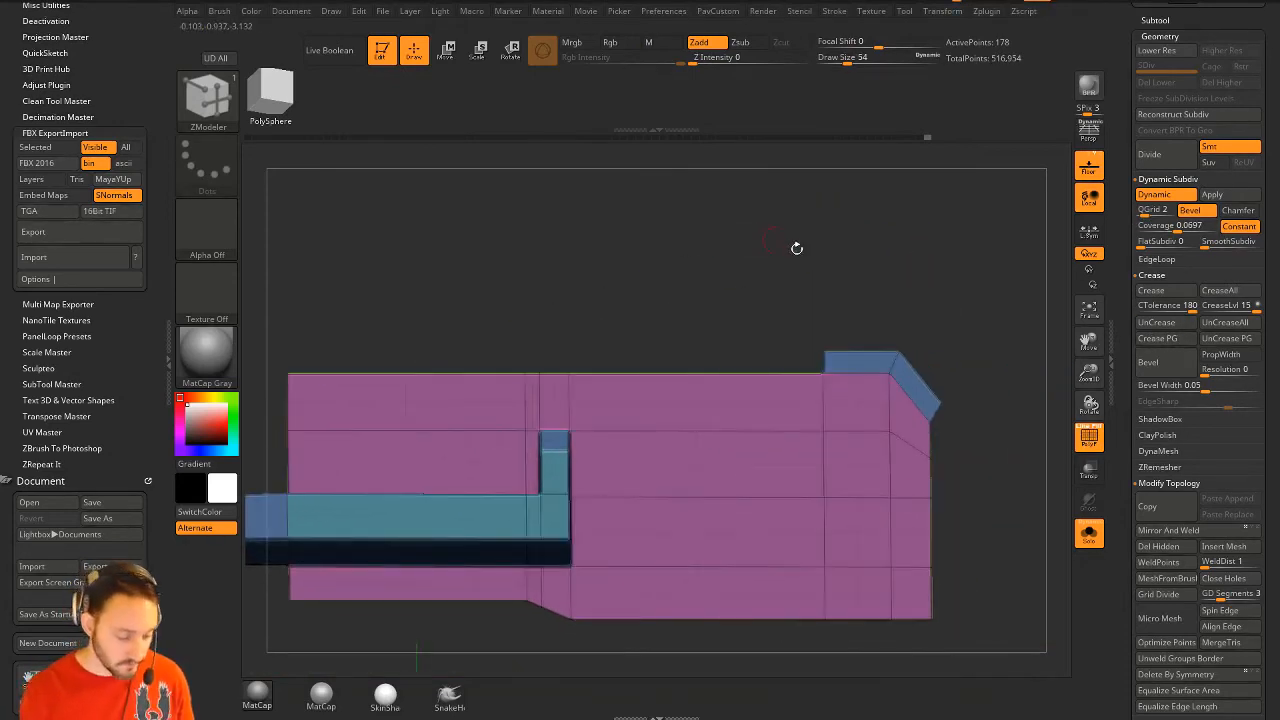
pyautogui.hotkey('shift', 'd')
pyautogui.keyDown('alt'); pyautogui.moveTo(1062, 462); pyautogui.dragTo(940, 440); pyautogui.keyUp('alt')
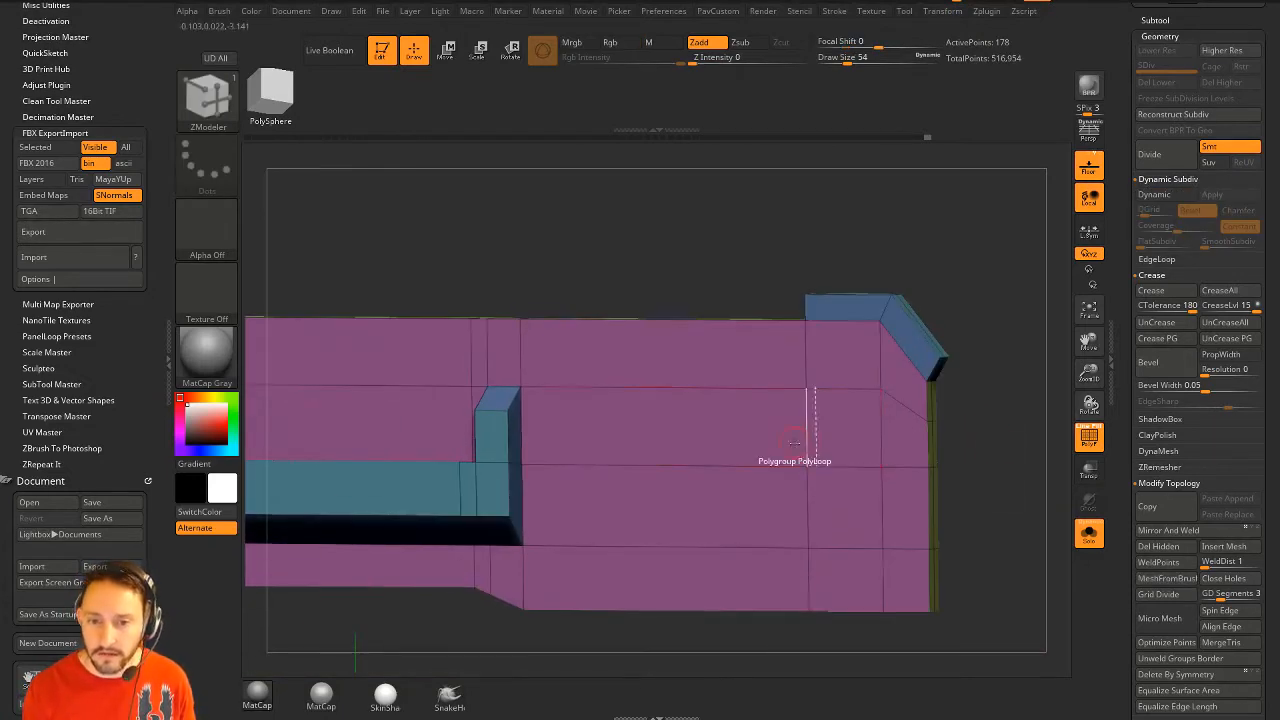
pyautogui.press('space')
pyautogui.click(905, 447)
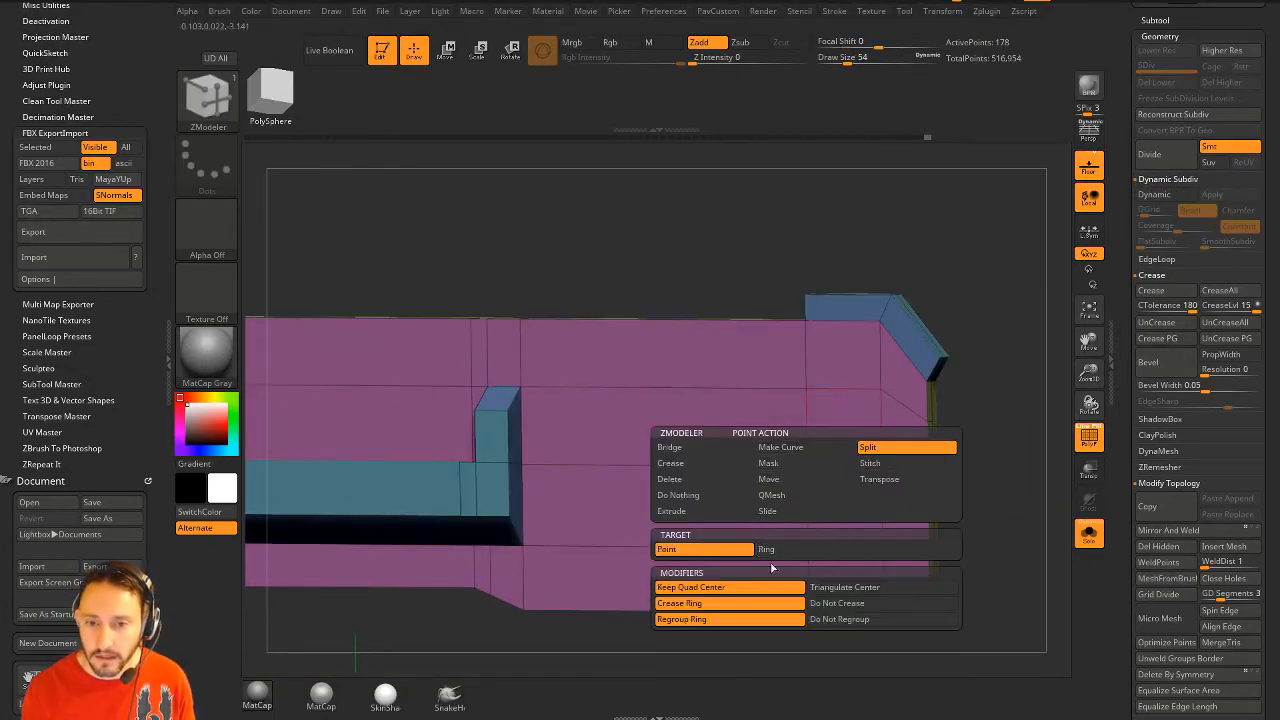
pyautogui.click(807, 467)
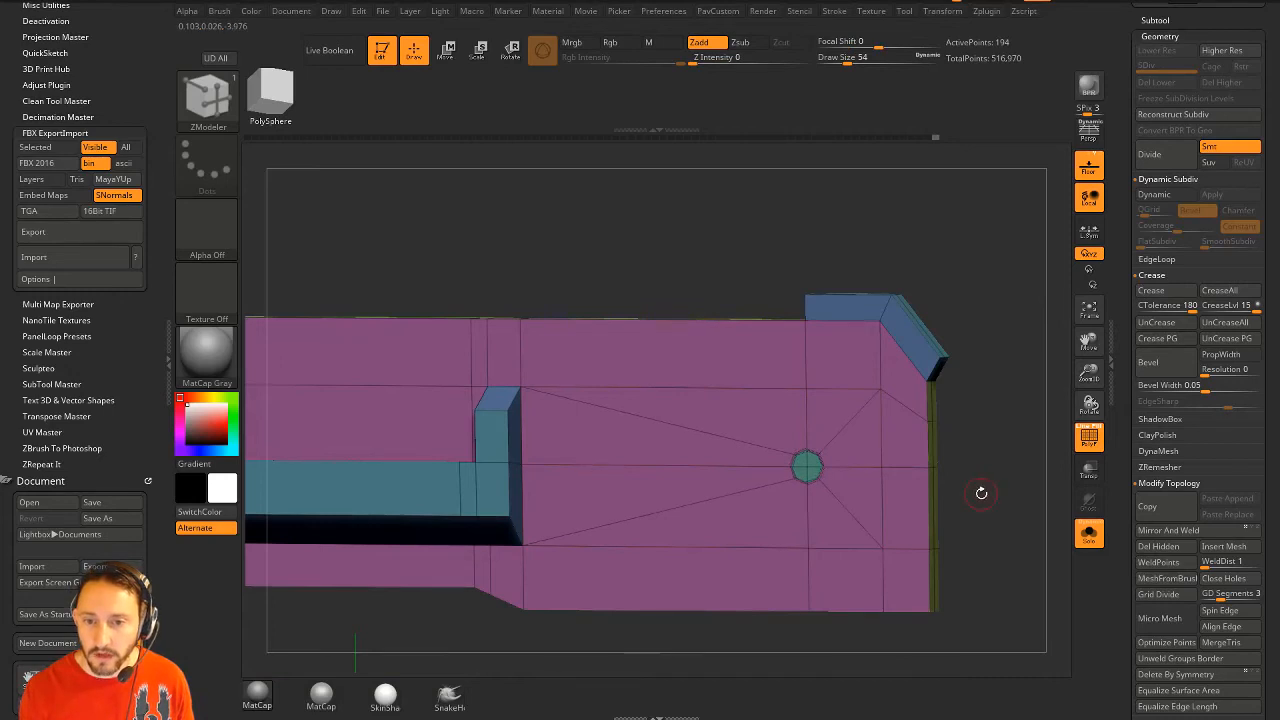
pyautogui.keyDown('alt'); pyautogui.moveTo(1048, 506); pyautogui.dragTo(1000, 481); pyautogui.keyUp('alt')
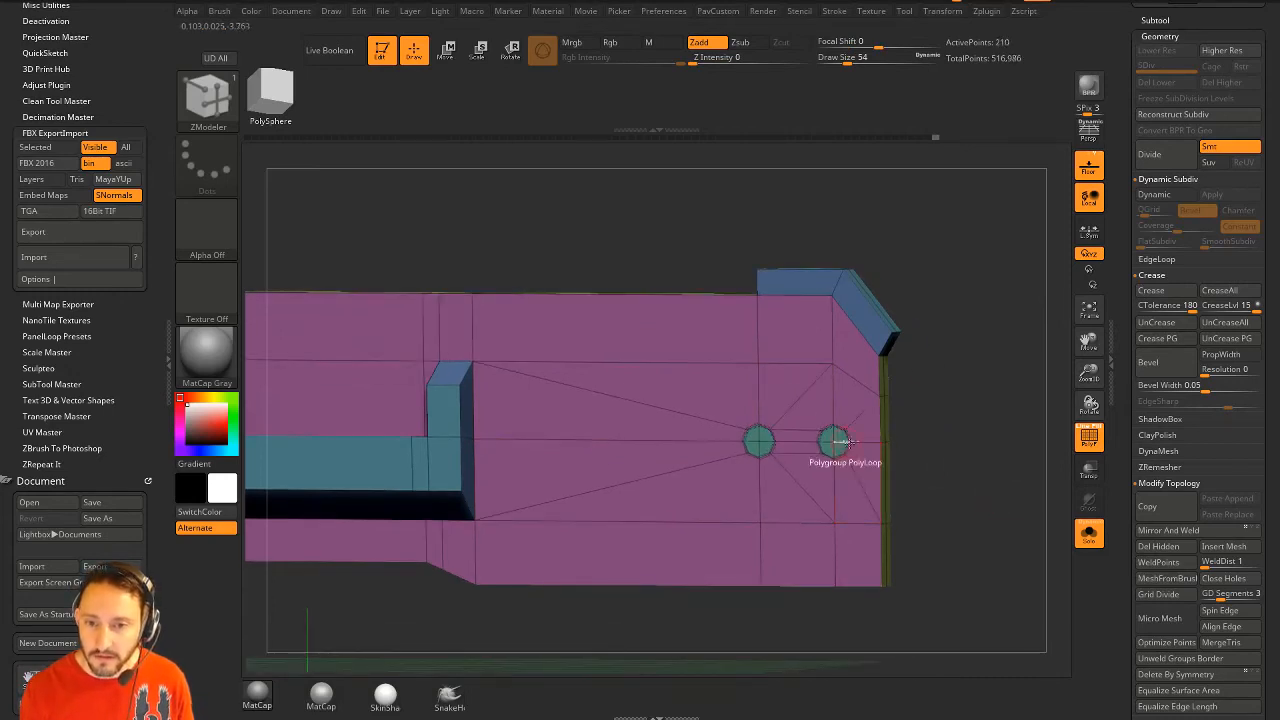
# Push the two round polygroups through the plate as holes using QMesh with the Polygroup All target
pyautogui.keyDown('alt'); pyautogui.moveTo(1016, 419); pyautogui.dragTo(903, 460); pyautogui.keyUp('alt')
pyautogui.press('space')
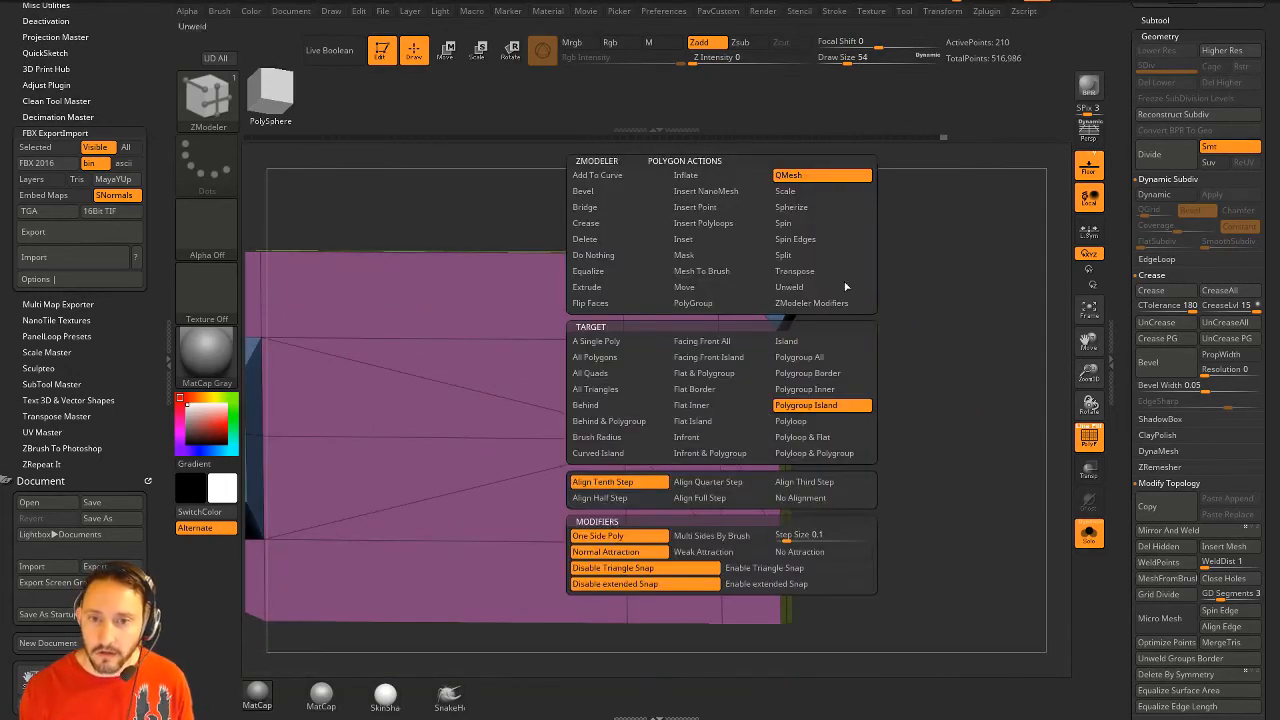
pyautogui.moveTo(845, 287); pyautogui.dragTo(801, 424)
pyautogui.press('space')
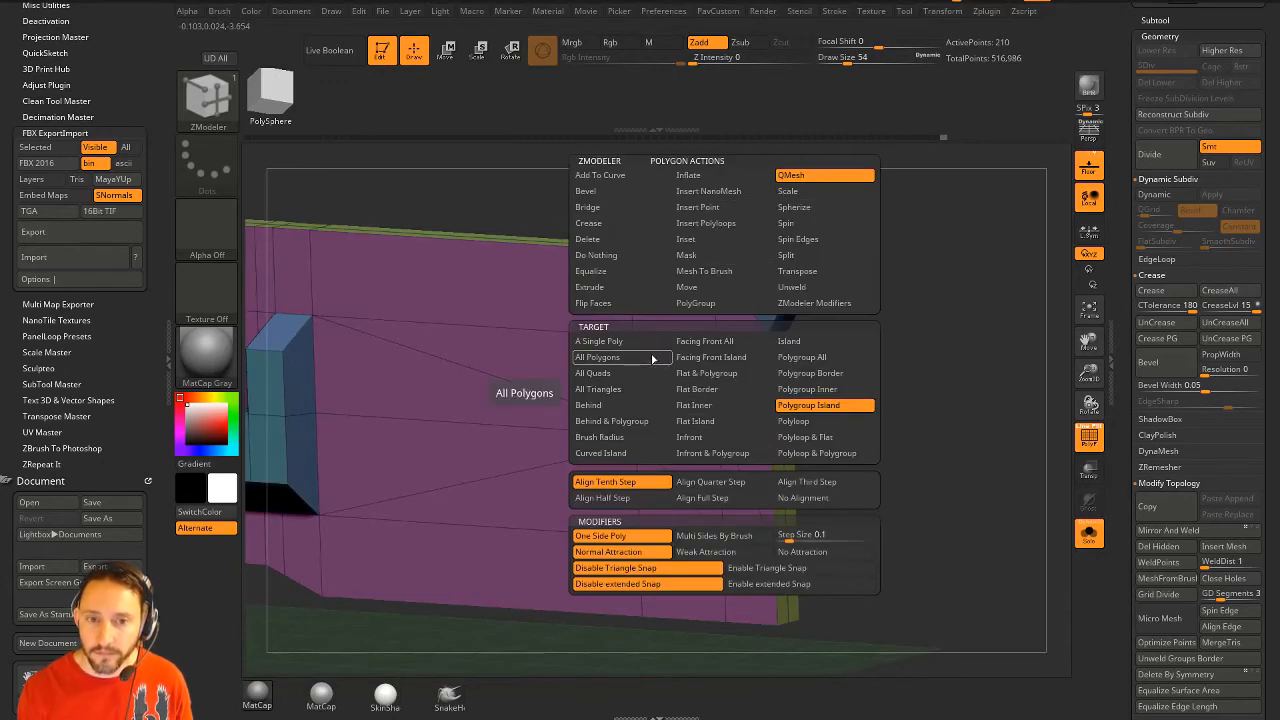
pyautogui.click(795, 358)
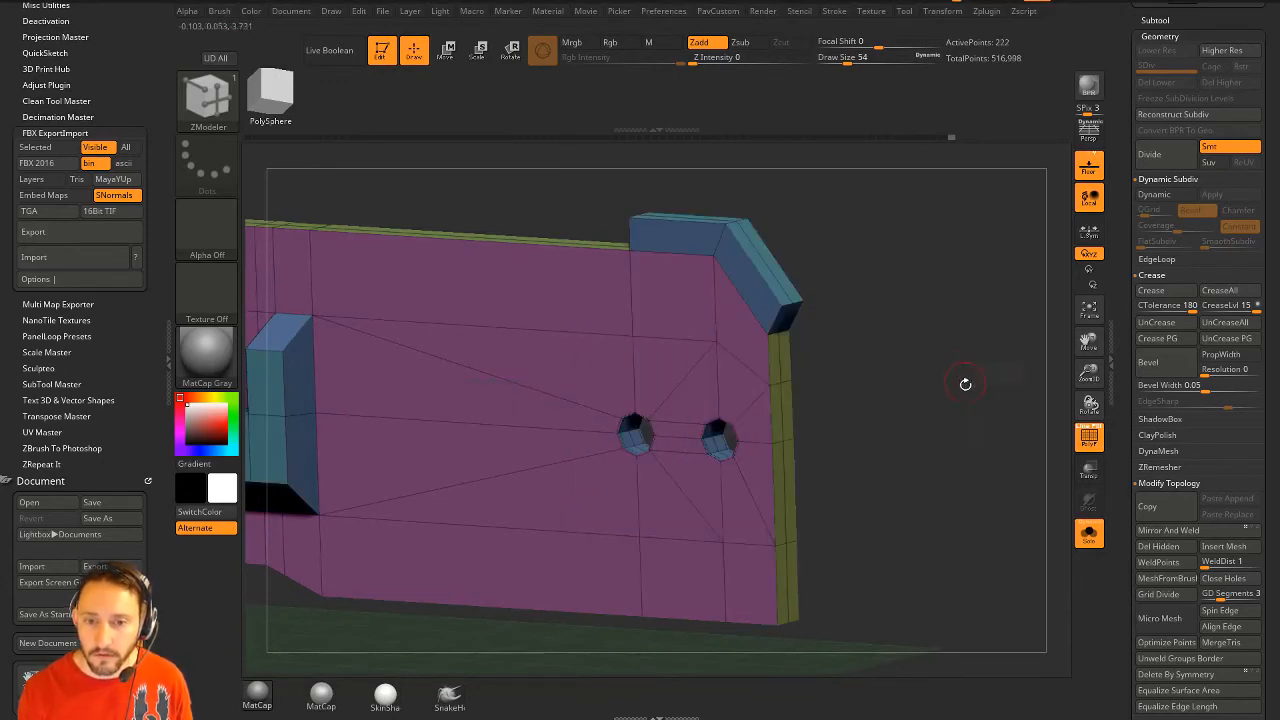
pyautogui.moveTo(965, 384); pyautogui.dragTo(952, 345)
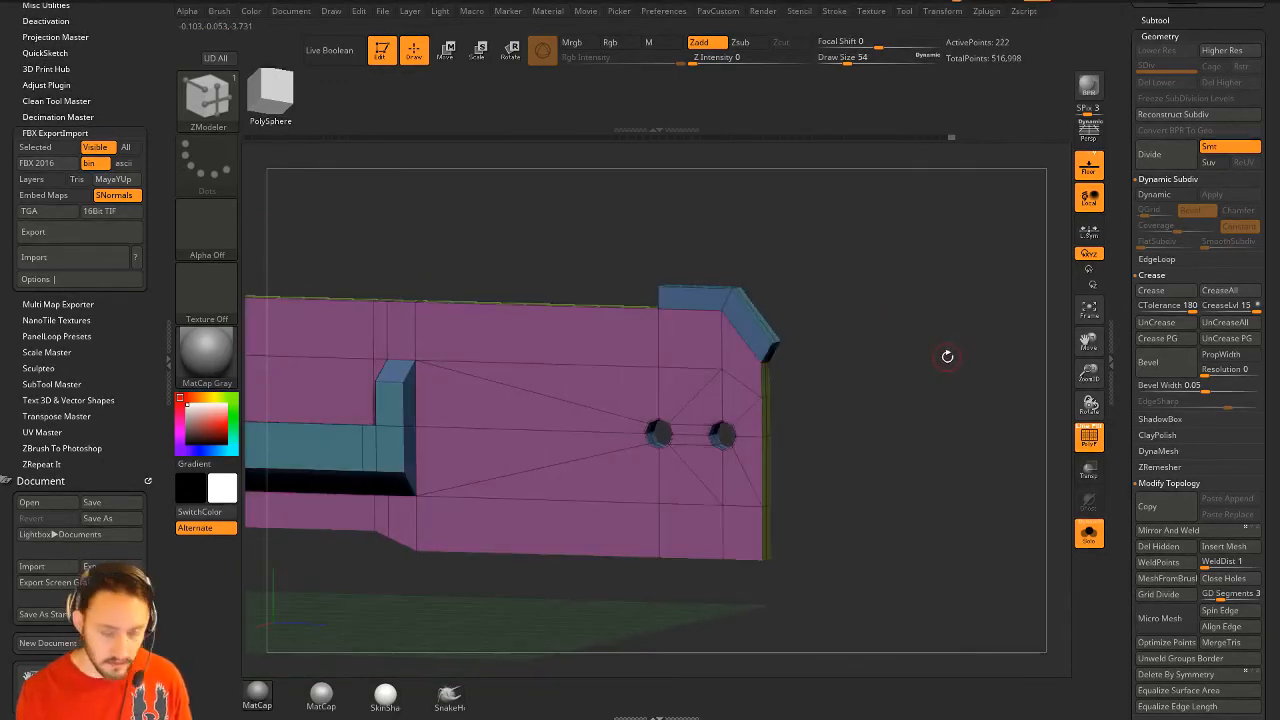
# Turn on Dynamic Subdiv, hide the polyframe, and inspect the two holes up close with Draw Size set to 39
pyautogui.press('d')
pyautogui.click(1089, 437)
pyautogui.keyDown('alt'); pyautogui.moveTo(988, 405); pyautogui.dragTo(865, 414); pyautogui.keyUp('alt')
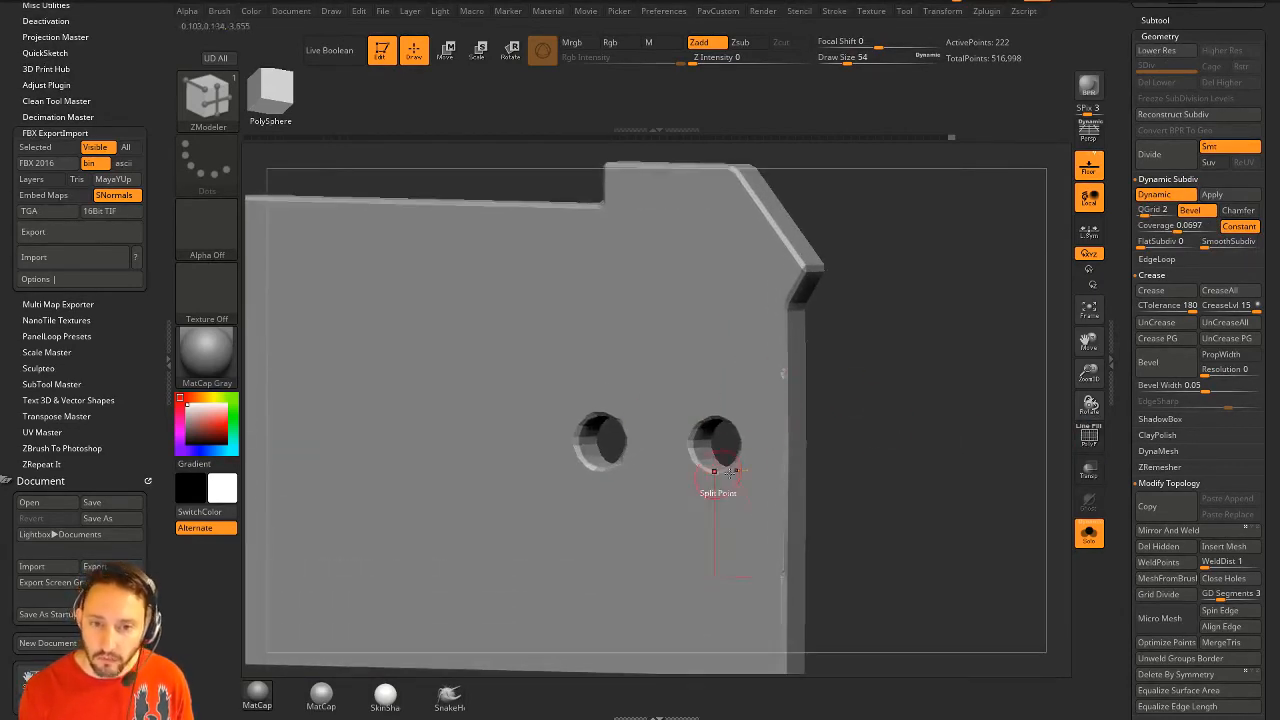
pyautogui.press('s')
pyautogui.moveTo(933, 448); pyautogui.dragTo(928, 447)
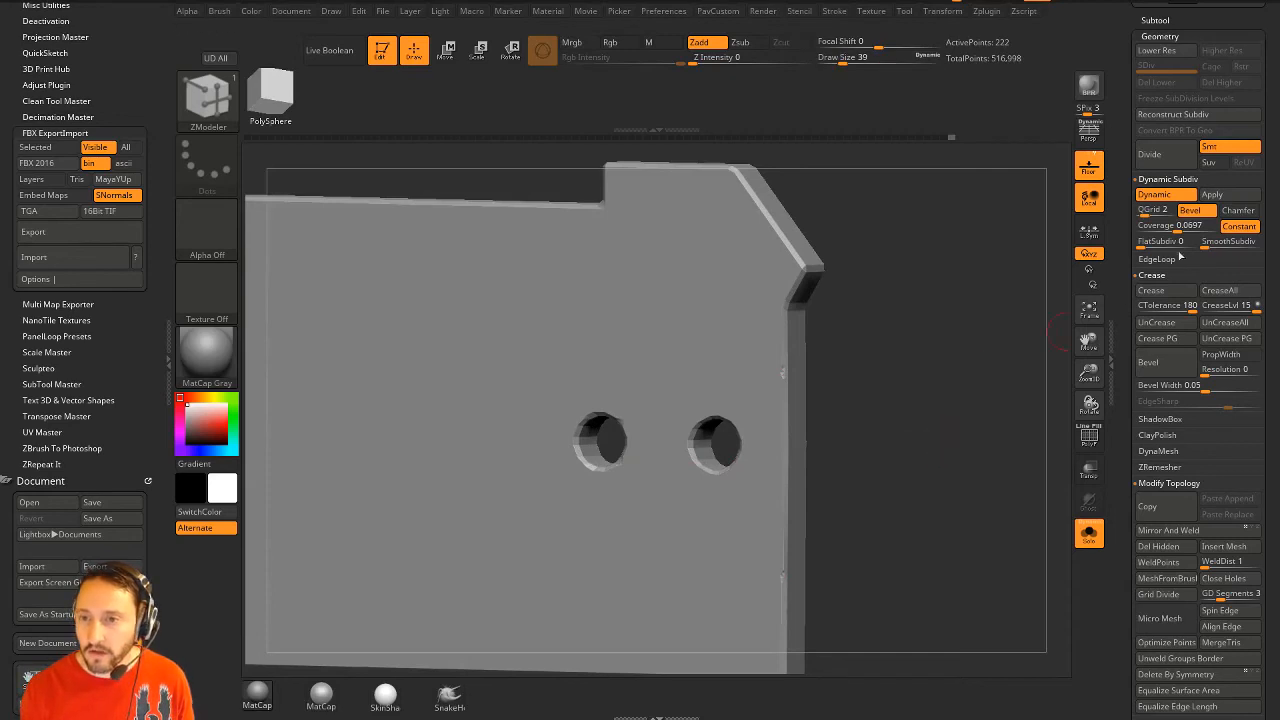
# Set QGrid to 0 and SmoothSubdiv to 4, and crease the plate's edges with a CTolerance of 49
pyautogui.click(1148, 210)
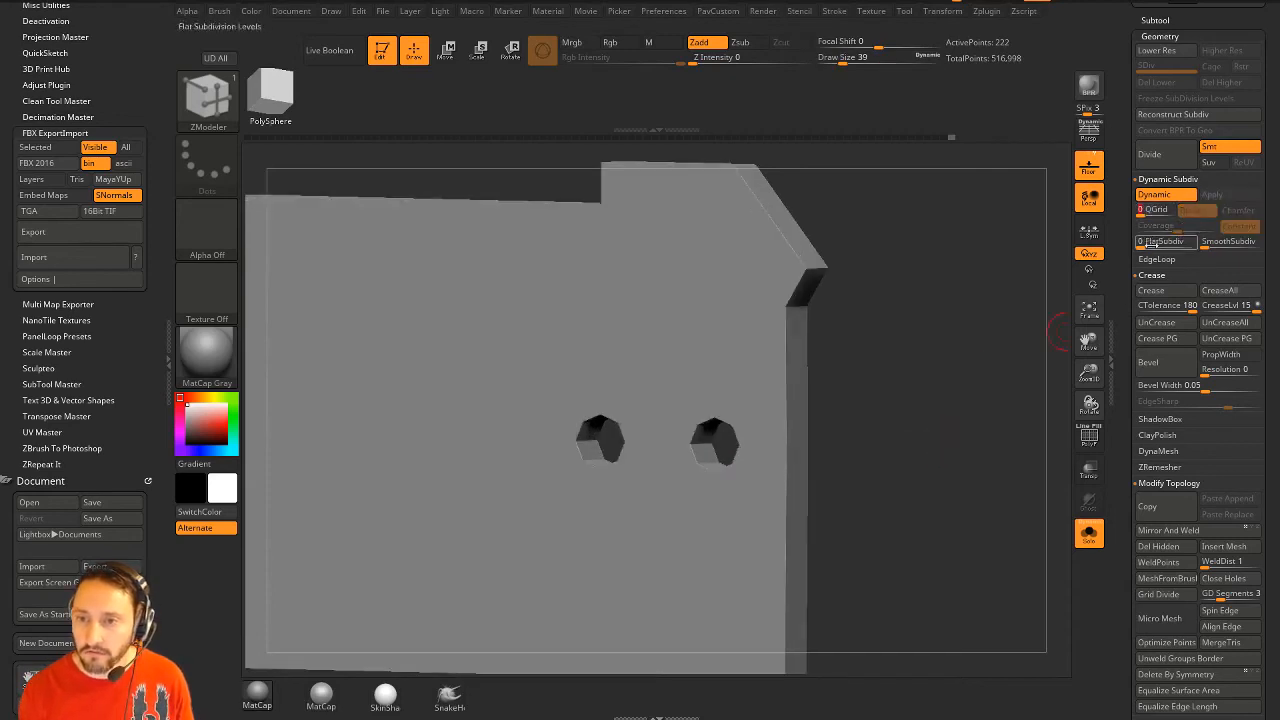
pyautogui.click(1232, 245)
pyautogui.press('`')
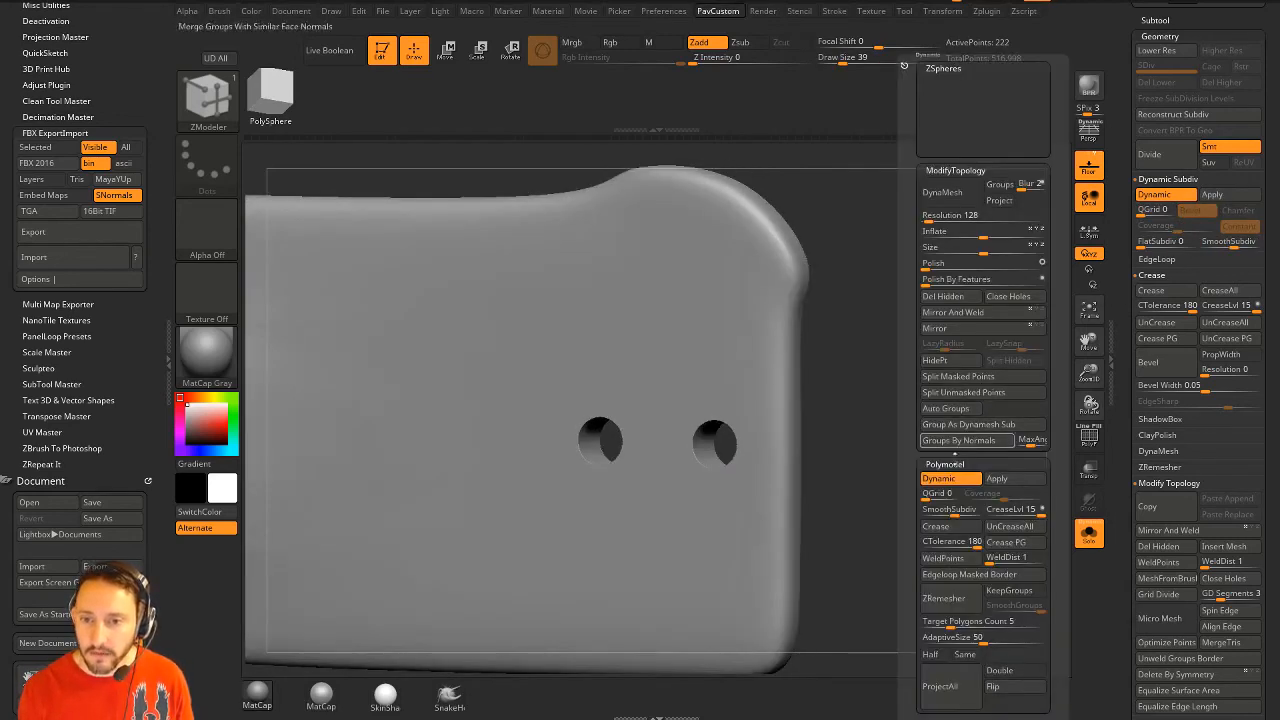
pyautogui.click(940, 542)
pyautogui.click(936, 526)
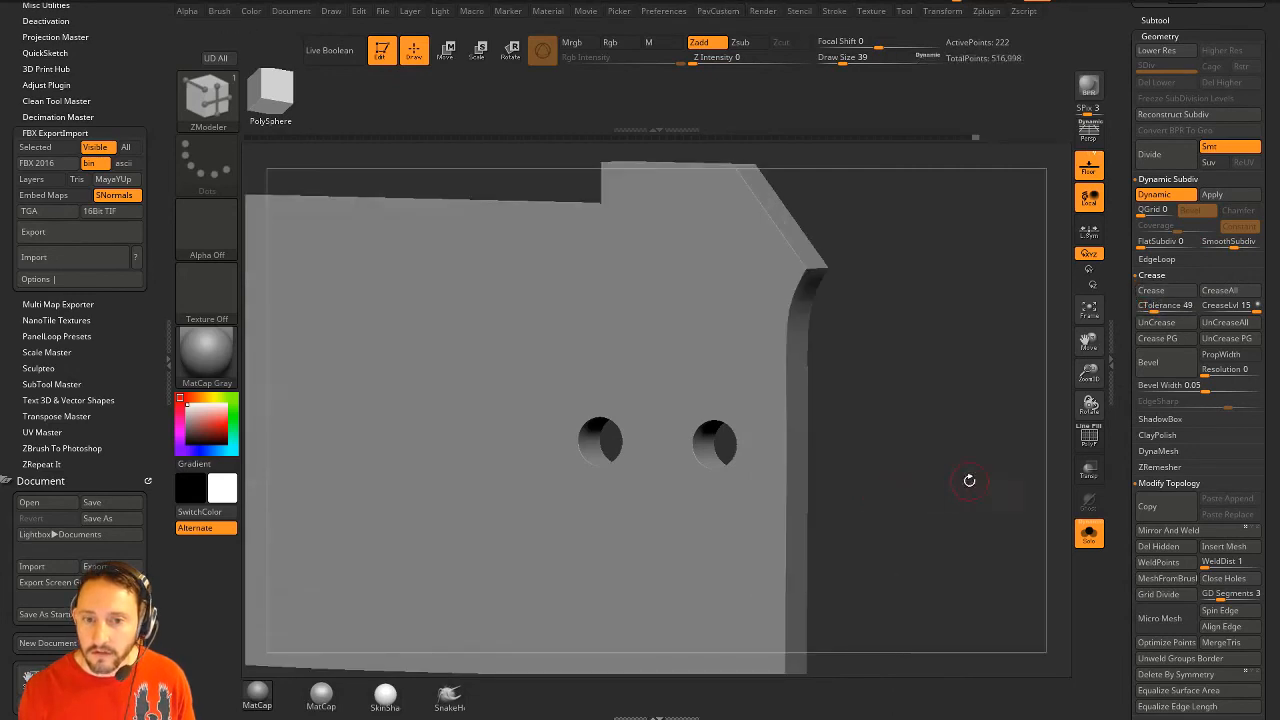
# Set the plate's CreaseLvl to 3 and frame the whole part to check its softened edges
pyautogui.press('f')
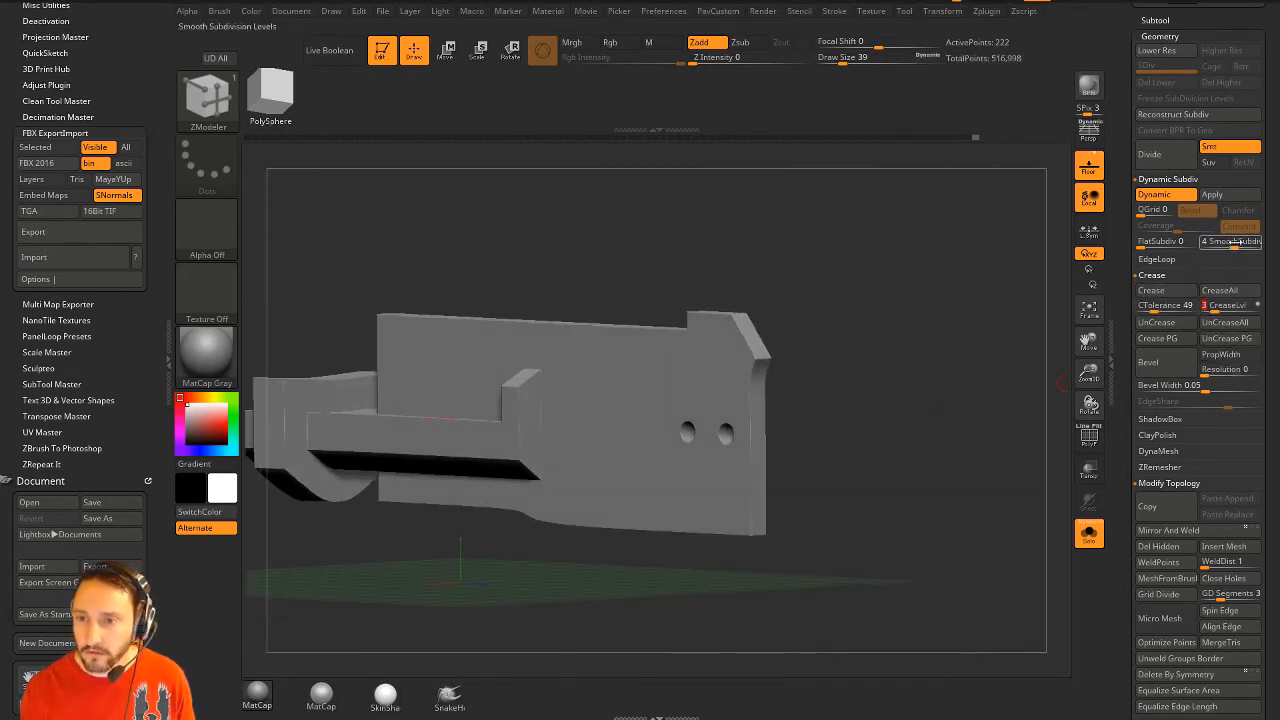
pyautogui.press('Return')
pyautogui.keyDown('alt'); pyautogui.moveTo(813, 432); pyautogui.dragTo(918, 421); pyautogui.keyUp('alt')
pyautogui.press('f')
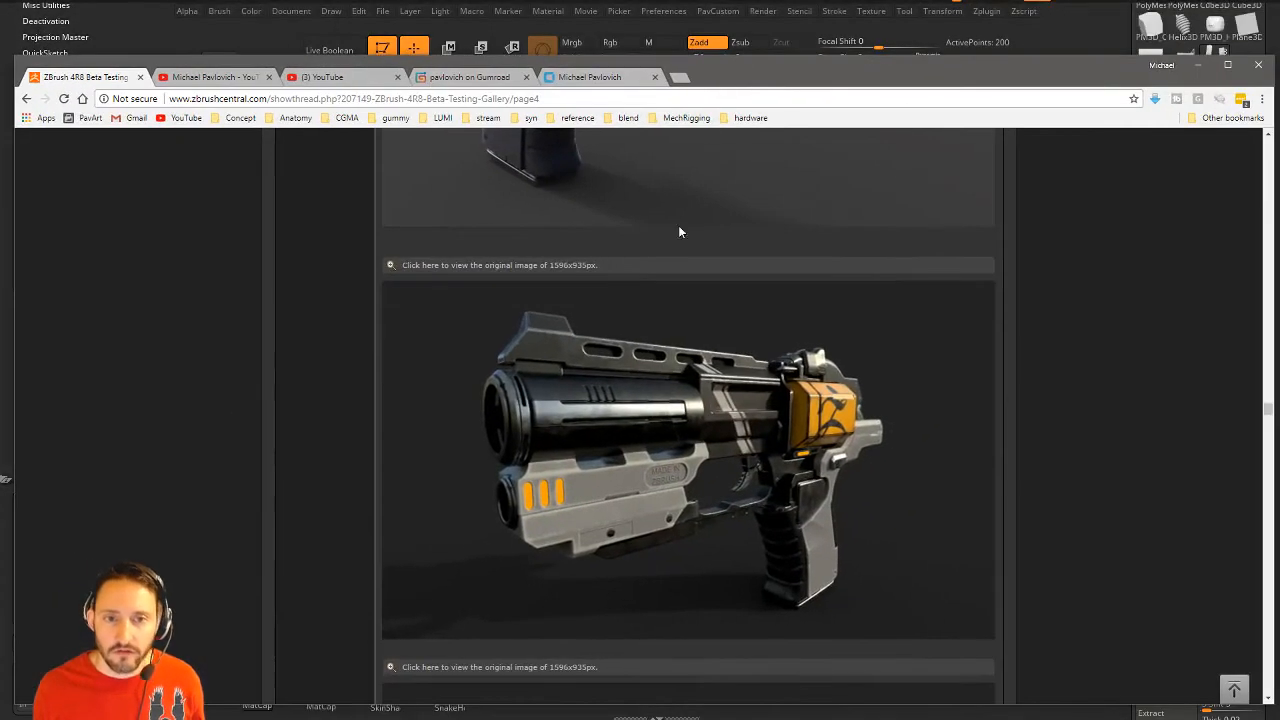
# Switch to the browser and look through the pistol images in the ZBrush 4R8 Beta Testing Gallery thread on ZBrushCentral
pyautogui.scroll(4, 668, 330)
pyautogui.scroll(15, 666, 359)
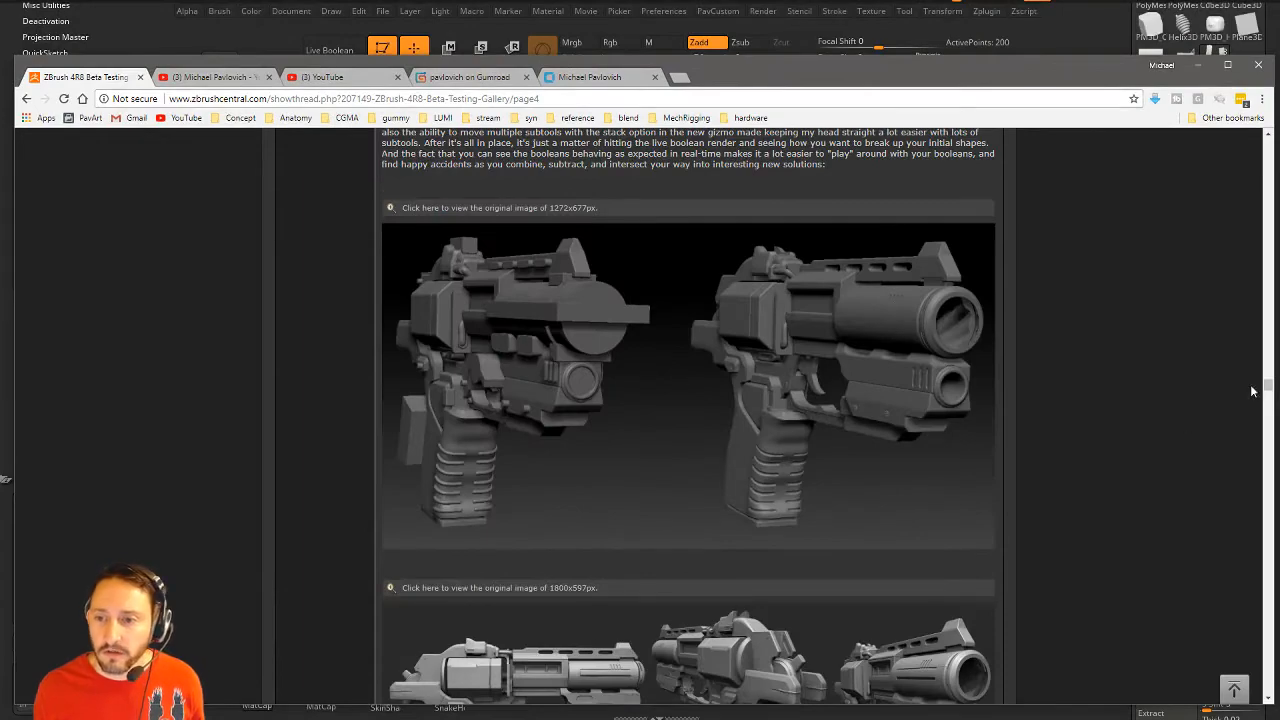
pyautogui.moveTo(1267, 385)
pyautogui.mouseDown()
pyautogui.moveTo(1267, 366)
pyautogui.moveTo(1274, 397)
pyautogui.mouseUp()
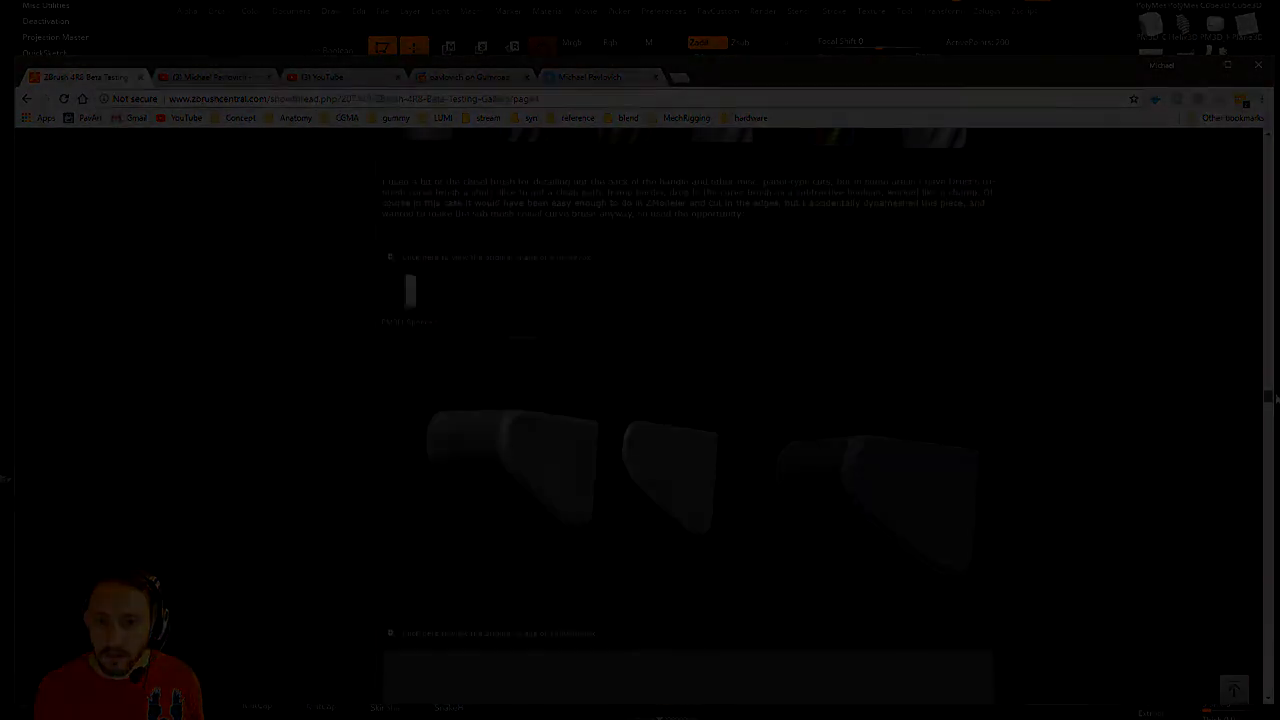